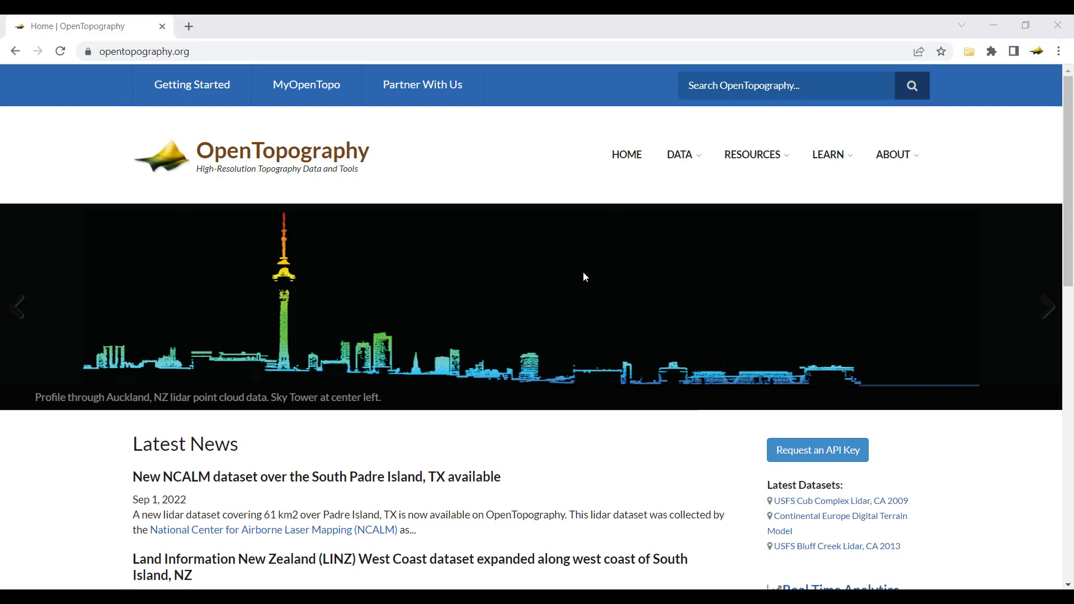
Step: Go to the MyOpenTopo login page and open the 'Create new account' registration form
{"action": "left_click", "coordinate": [308, 99]}
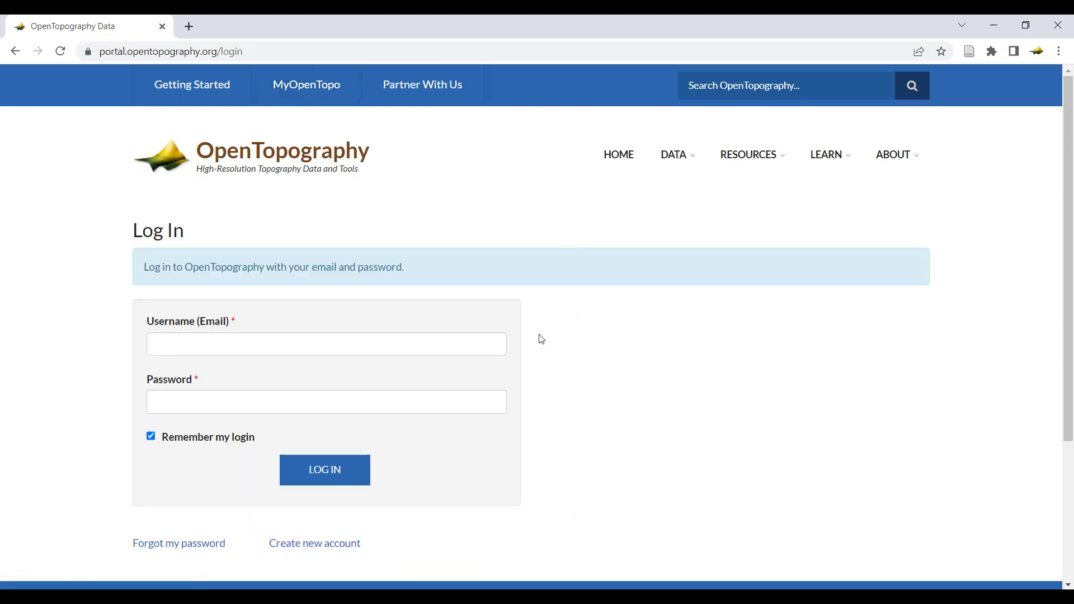
{"action": "left_click", "coordinate": [312, 546]}
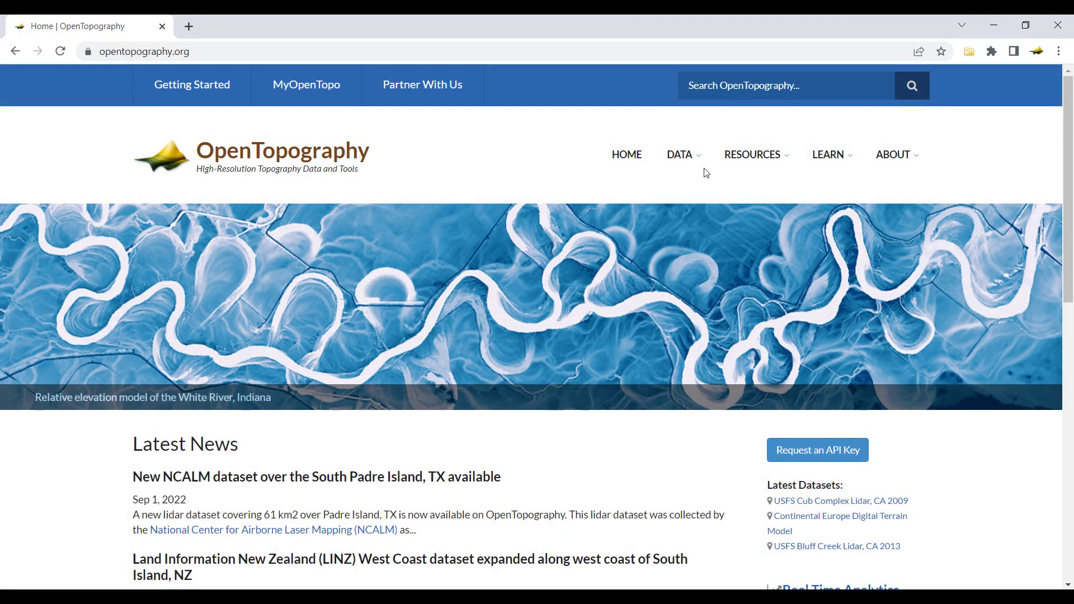
Step: Open the Find Data Map and zoom in on the San Gabriel Mountains
{"action": "mouse_move", "coordinate": [699, 163]}
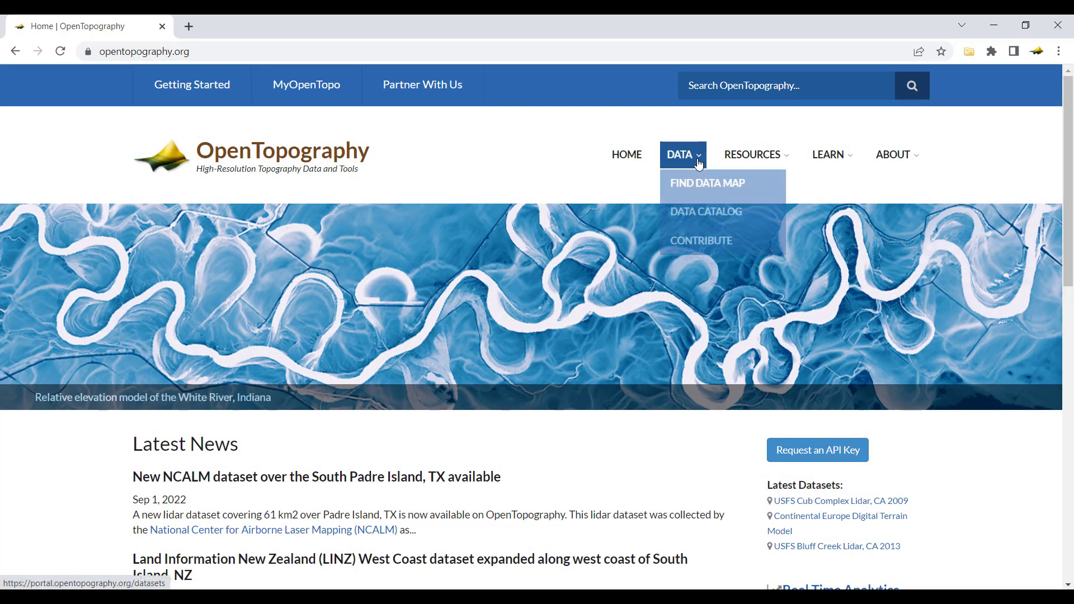
{"action": "left_click", "coordinate": [764, 190]}
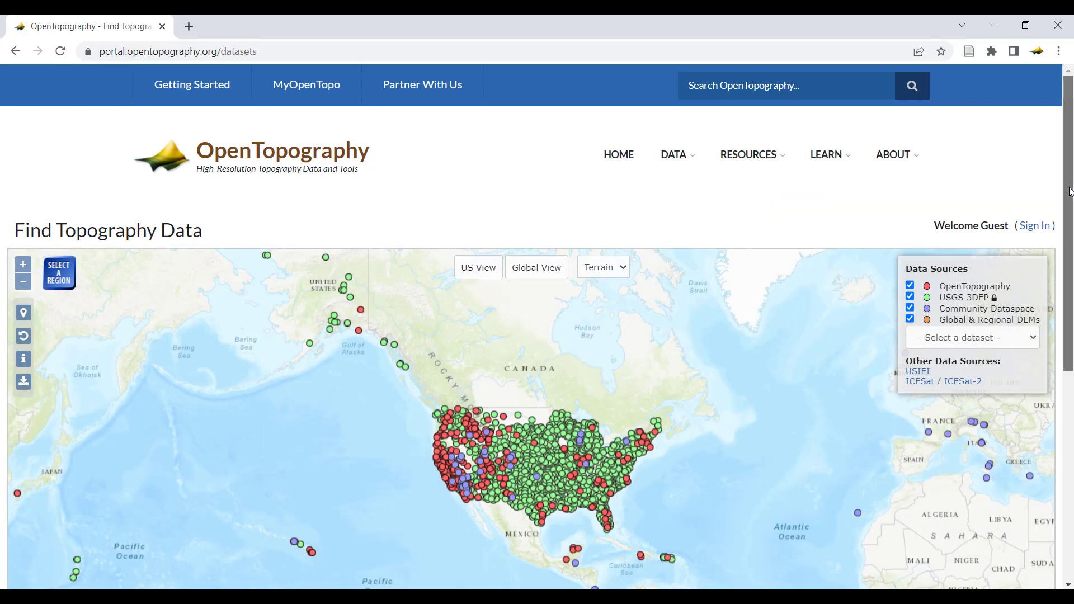
{"action": "left_click_drag", "start_coordinate": [1070, 192], "coordinate": [1069, 246]}
{"action": "scroll", "coordinate": [458, 385], "scroll_direction": "up", "scroll_amount": 1}
{"action": "scroll", "coordinate": [456, 381], "scroll_direction": "up", "scroll_amount": 3}
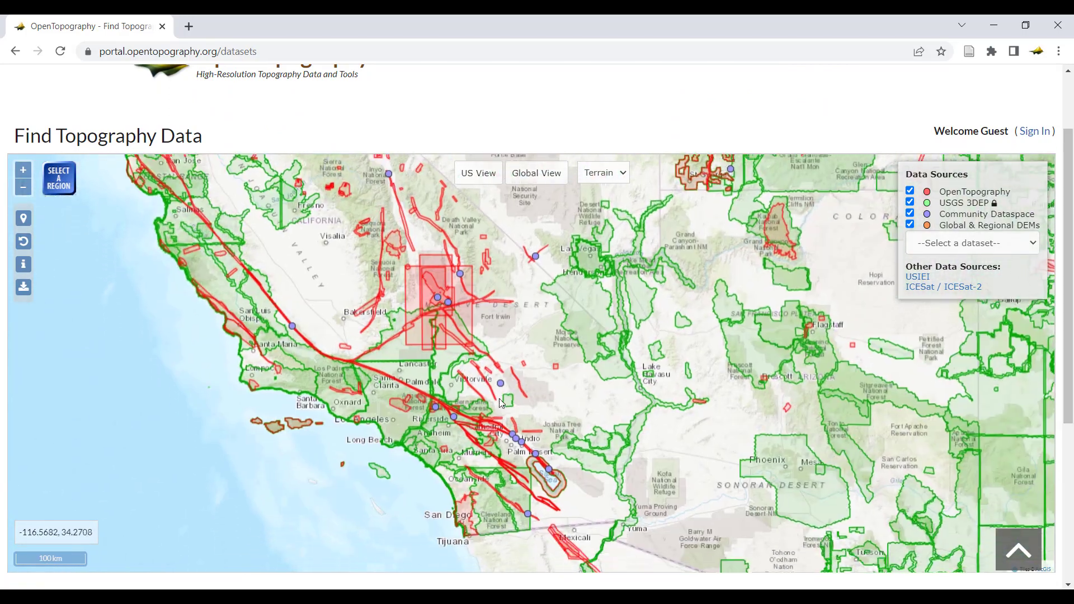
{"action": "scroll", "coordinate": [471, 434], "scroll_direction": "up", "scroll_amount": 3}
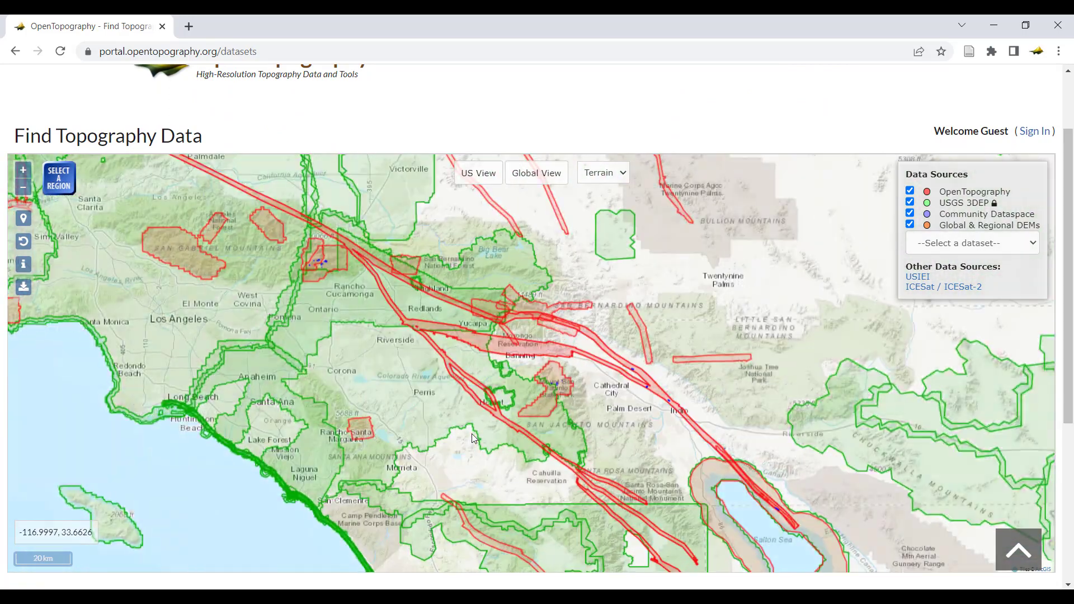
{"action": "left_click_drag", "start_coordinate": [323, 229], "coordinate": [662, 381]}
{"action": "scroll", "coordinate": [504, 371], "scroll_direction": "up", "scroll_amount": 1}
{"action": "scroll", "coordinate": [505, 371], "scroll_direction": "up", "scroll_amount": 1}
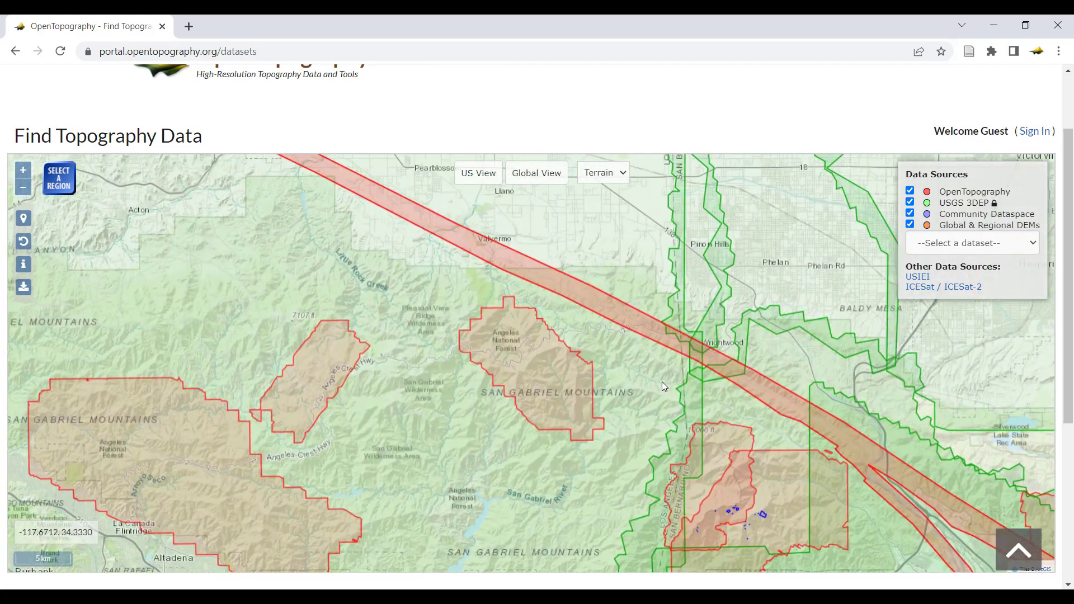
Step: Draw a search region over the mountains and expand the 2009 Fire dataset's details
{"action": "left_click", "coordinate": [59, 189]}
{"action": "left_click_drag", "start_coordinate": [436, 281], "coordinate": [633, 465]}
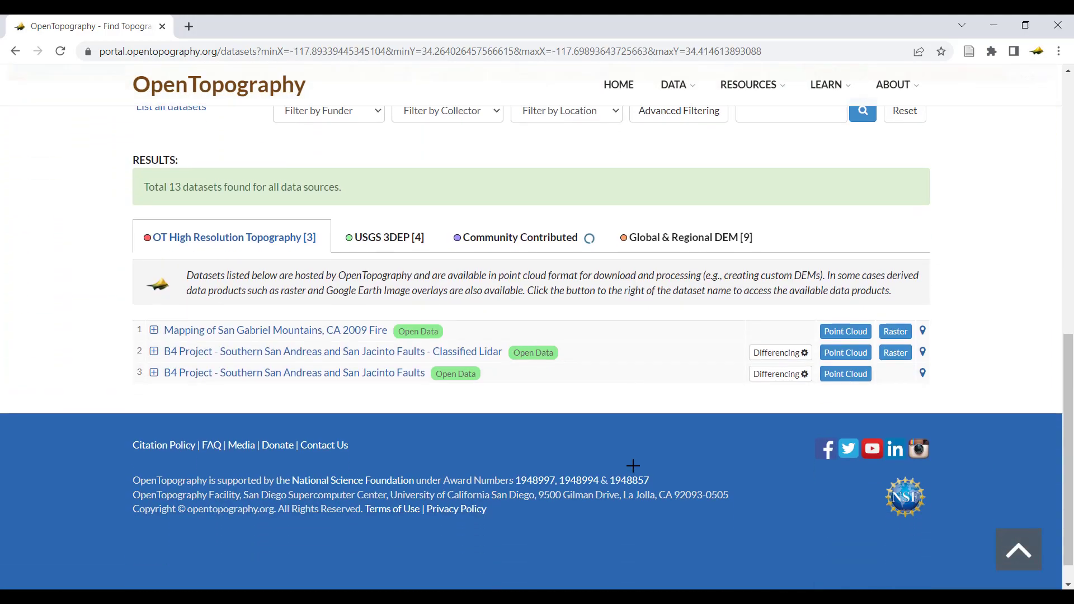
{"action": "left_click", "coordinate": [154, 315]}
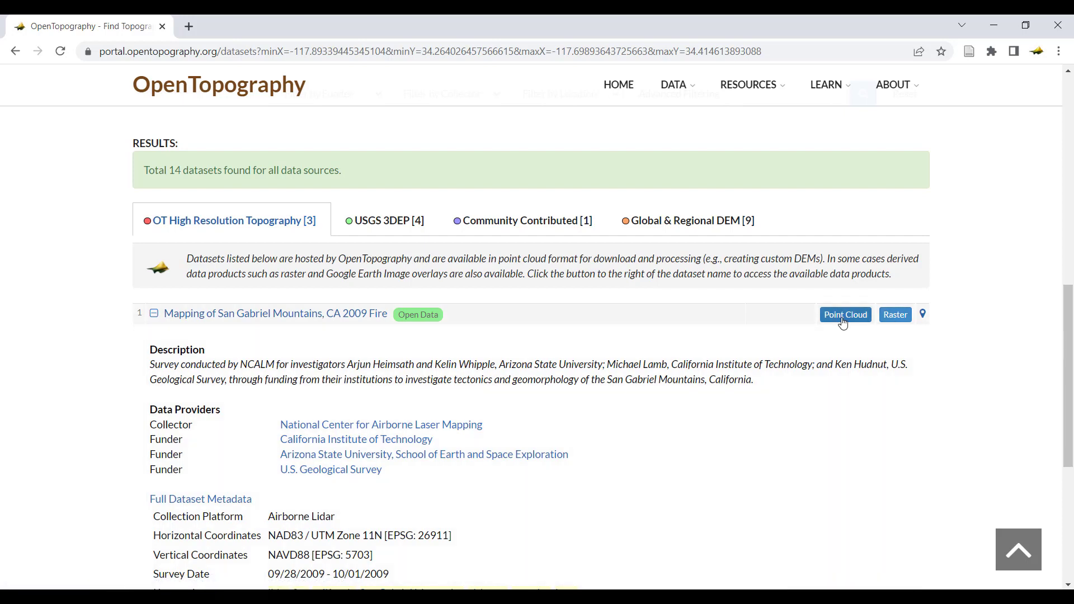
Step: Open the 2009 Fire dataset's Point Cloud processing page and scroll past its selection map
{"action": "left_click", "coordinate": [845, 315]}
{"action": "scroll", "coordinate": [1046, 233], "scroll_direction": "down", "scroll_amount": 3}
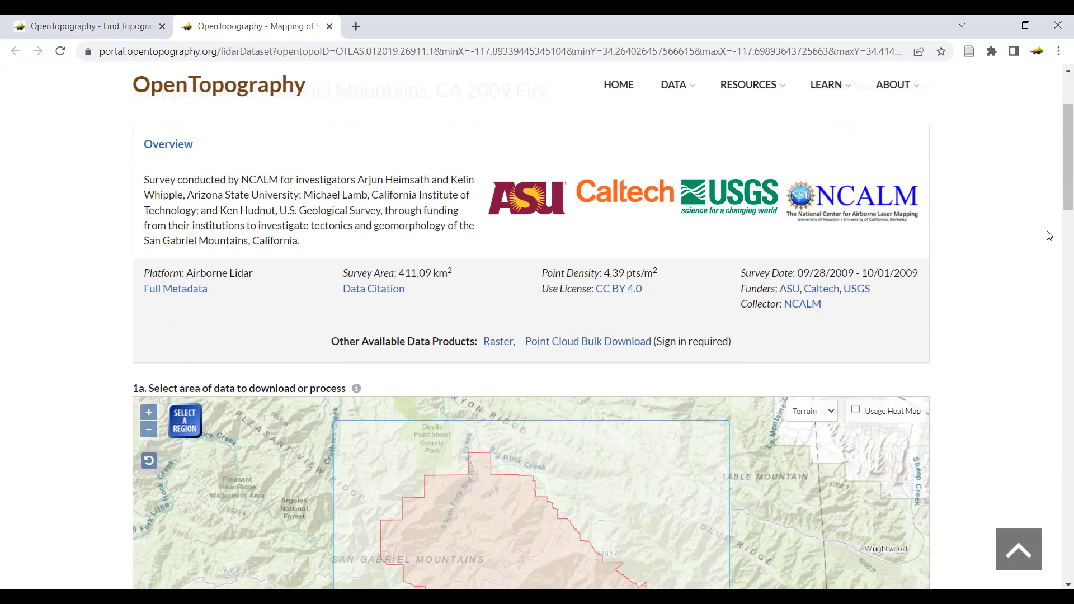
{"action": "scroll", "coordinate": [1049, 235], "scroll_direction": "down", "scroll_amount": 3}
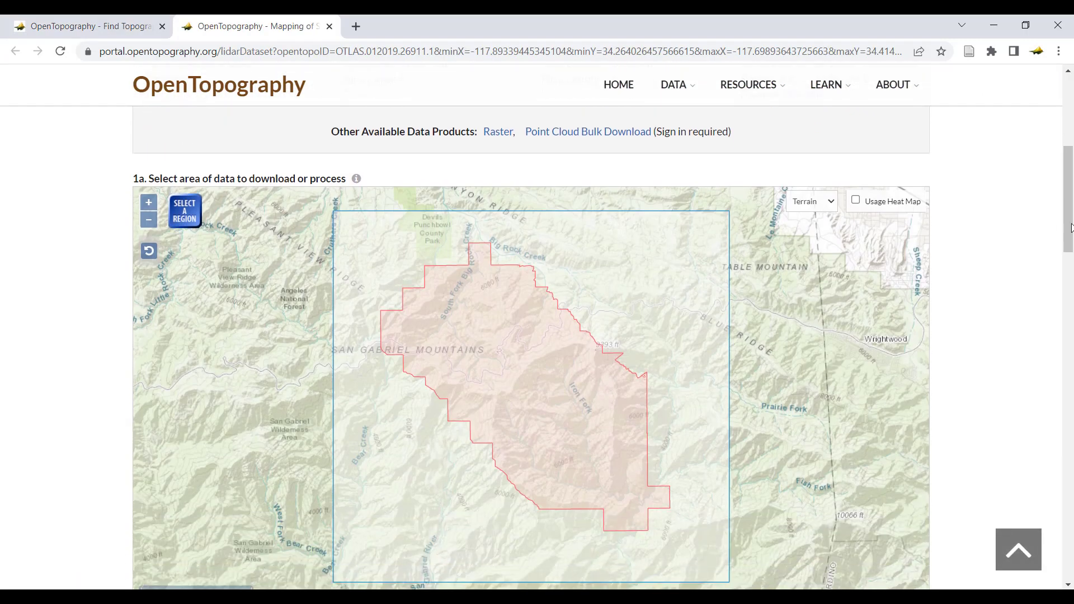
{"action": "scroll", "coordinate": [210, 183], "scroll_direction": "down", "scroll_amount": 1}
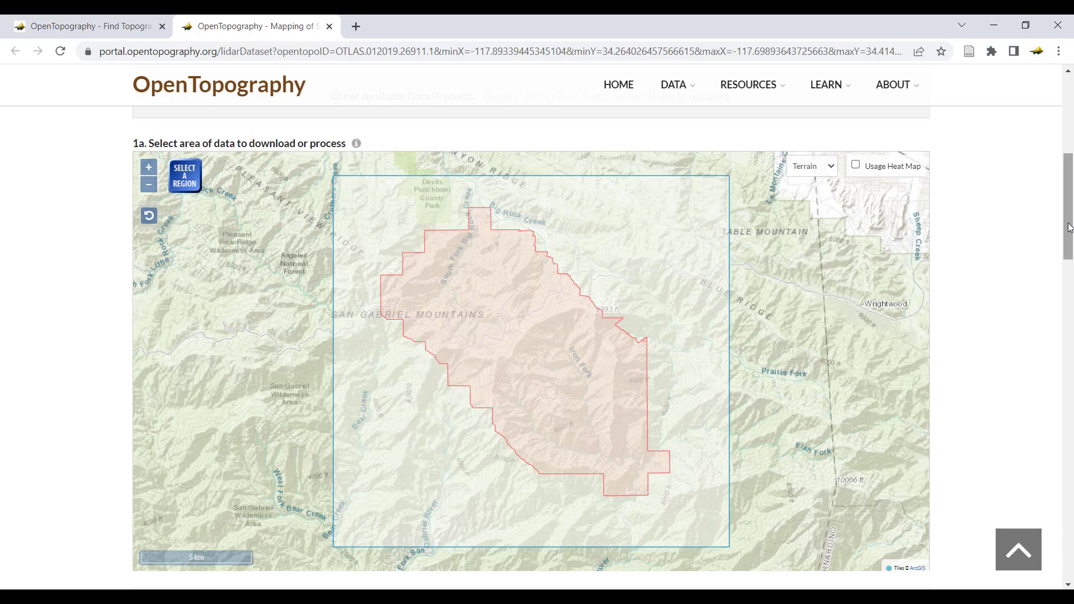
{"action": "scroll", "coordinate": [1067, 235], "scroll_direction": "down", "scroll_amount": 4}
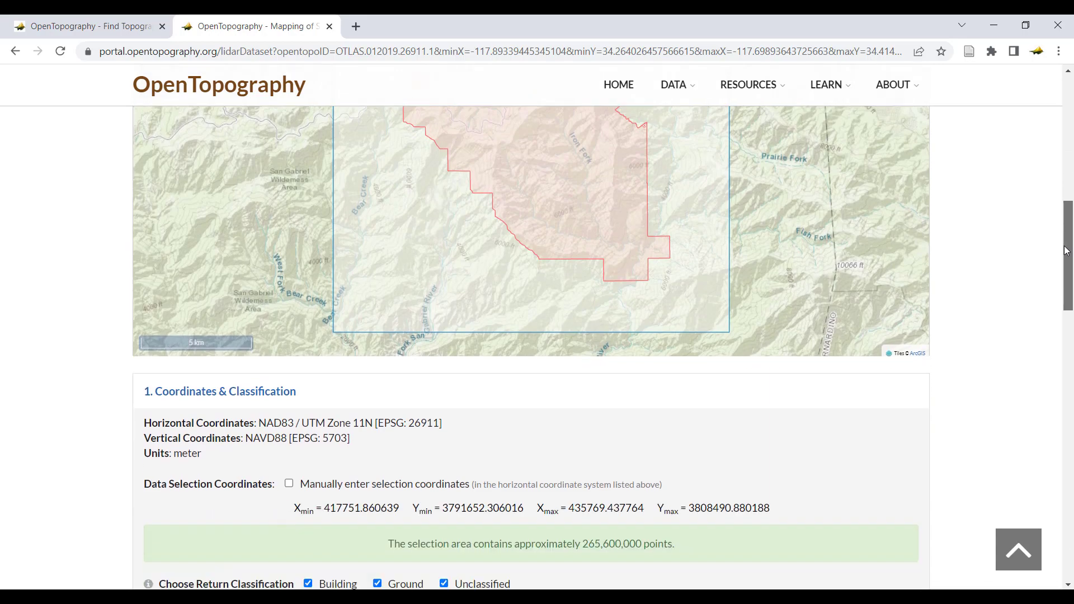
Step: Uncheck Building and Unclassified so only ground returns are kept
{"action": "left_click_drag", "start_coordinate": [1066, 251], "coordinate": [1065, 299]}
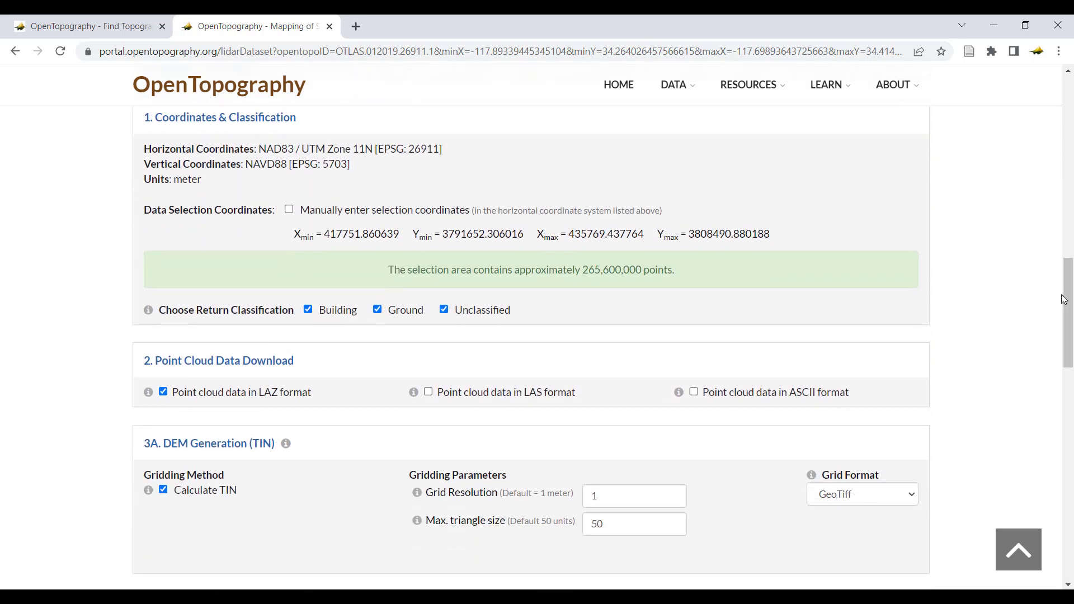
{"action": "left_click", "coordinate": [309, 310]}
{"action": "left_click", "coordinate": [446, 311]}
Step: Set the TIN DEM grid resolution to 10 and expand 4. Derivative Products
{"action": "left_click_drag", "start_coordinate": [1069, 327], "coordinate": [1070, 350]}
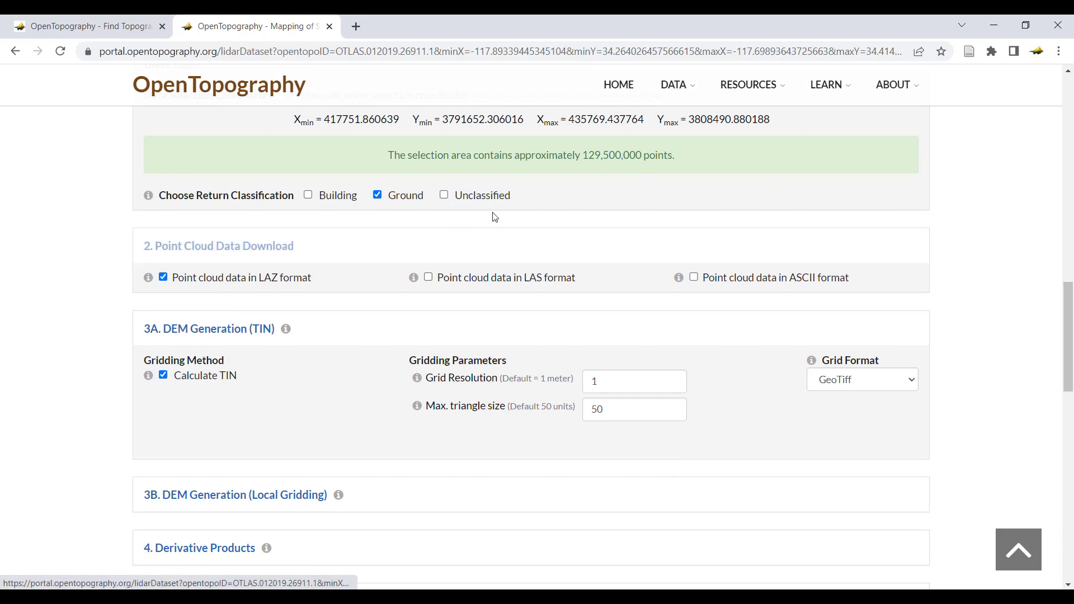
{"action": "left_click_drag", "start_coordinate": [1069, 304], "coordinate": [1069, 319]}
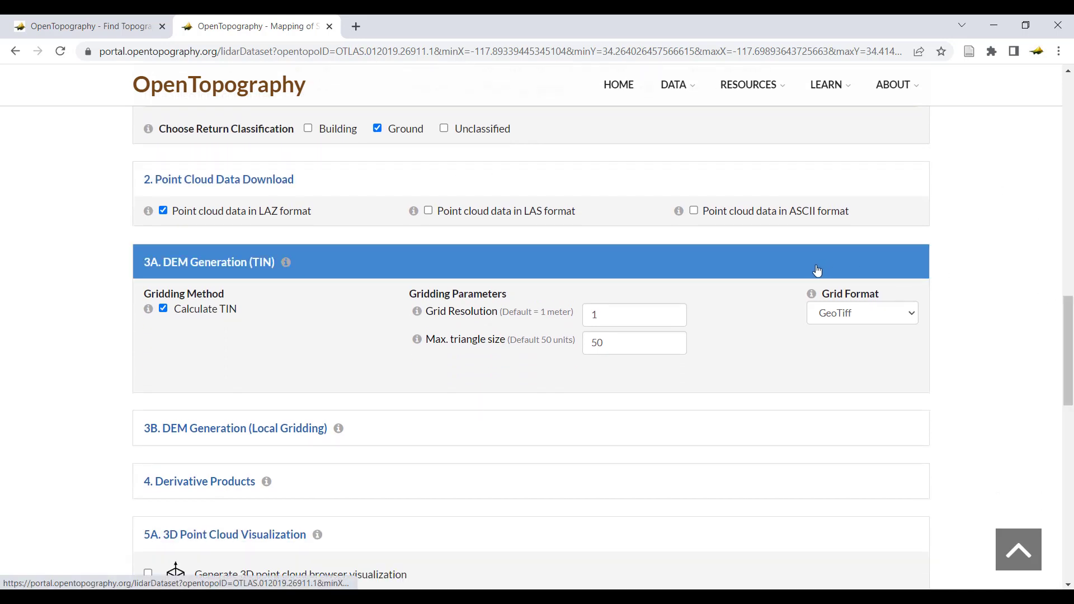
{"action": "left_click", "coordinate": [642, 315]}
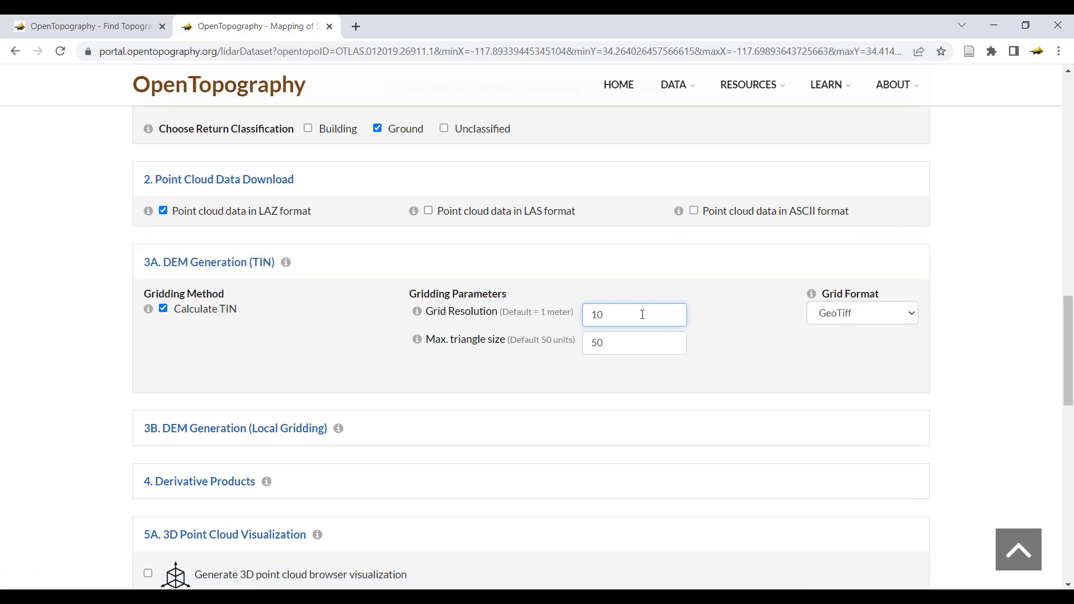
{"action": "left_click", "coordinate": [728, 335]}
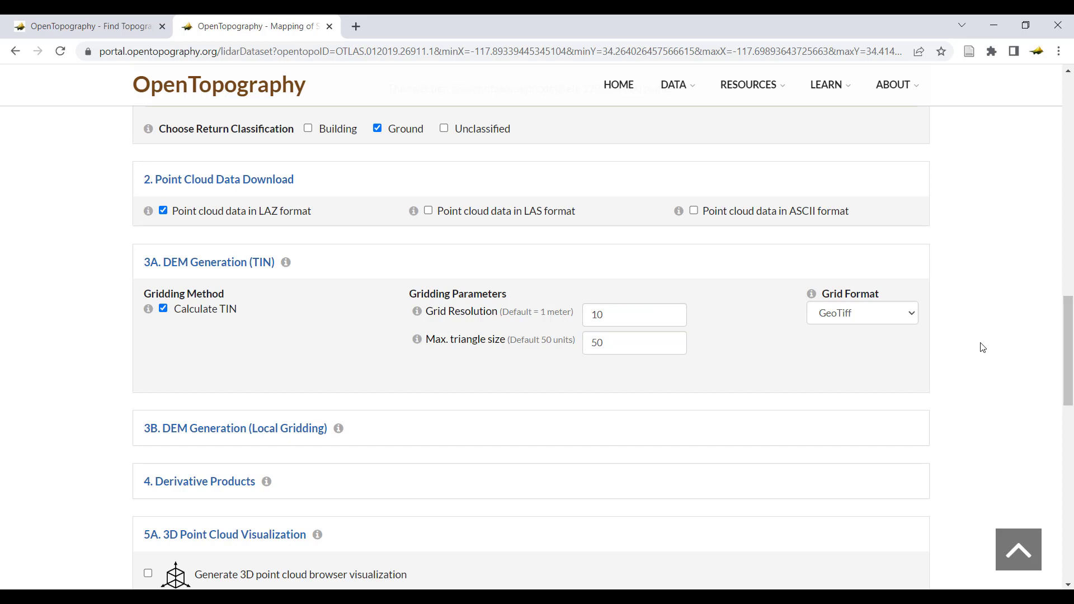
{"action": "scroll", "coordinate": [983, 347], "scroll_direction": "down", "scroll_amount": 4}
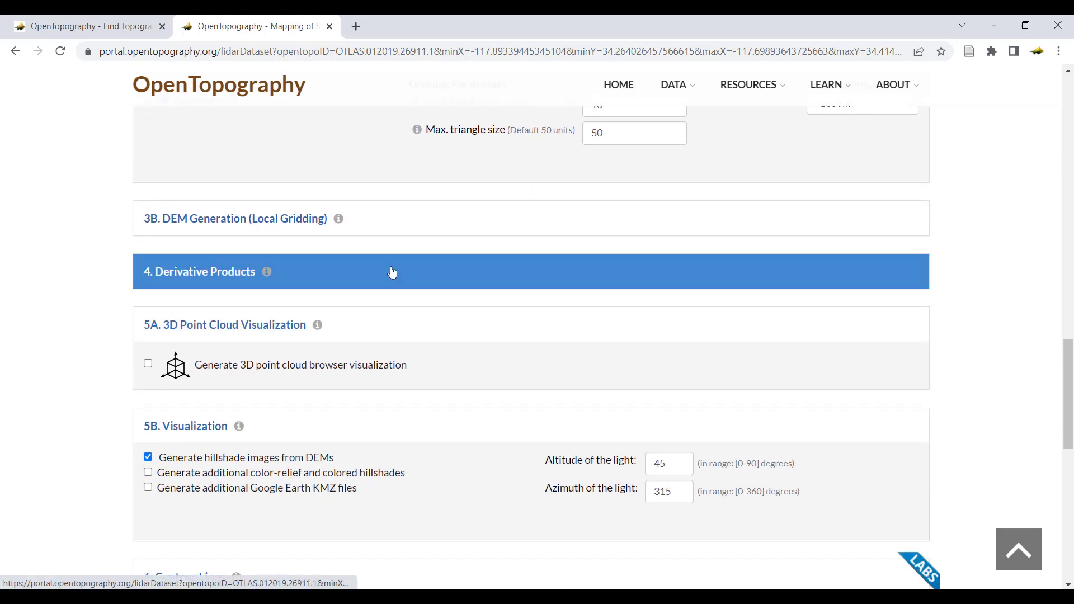
{"action": "left_click", "coordinate": [391, 272]}
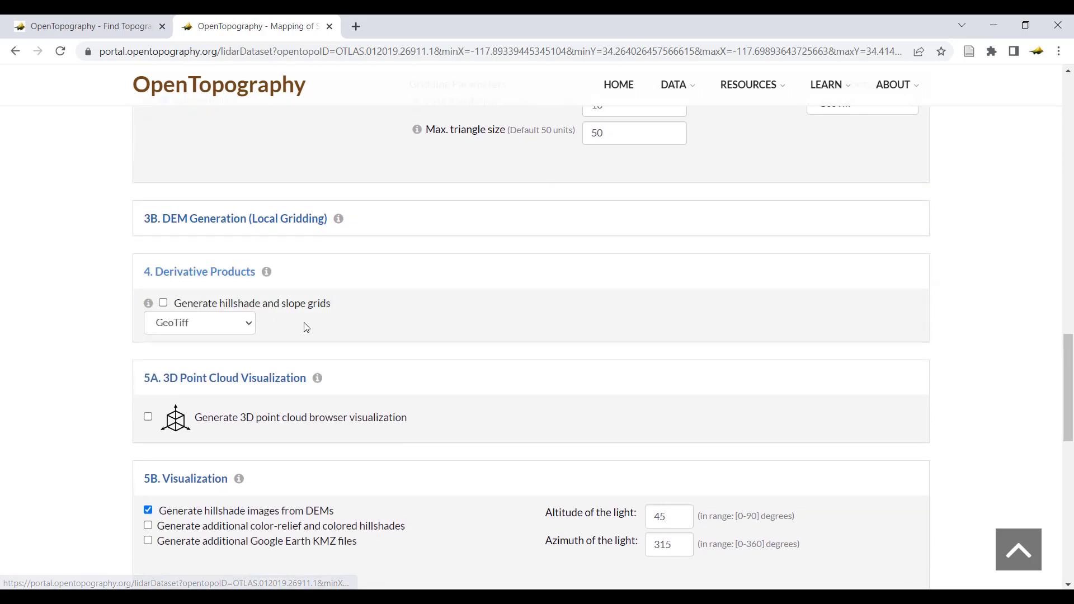
{"action": "scroll", "coordinate": [983, 305], "scroll_direction": "down", "scroll_amount": 2}
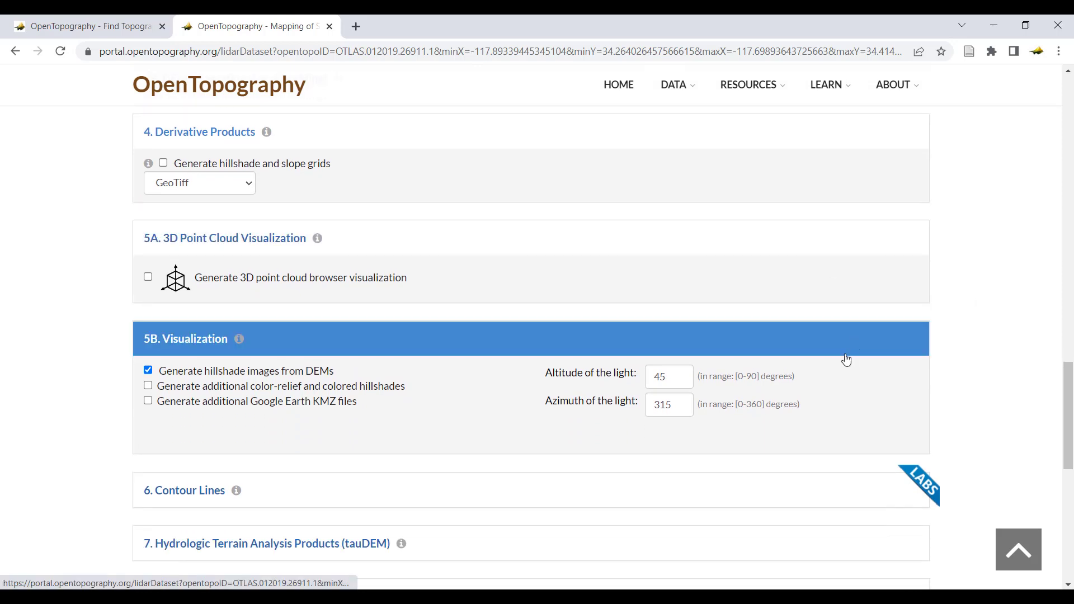
{"action": "scroll", "coordinate": [1011, 334], "scroll_direction": "down", "scroll_amount": 1}
Step: Expand the tauDEM section and request the pit-filled DEM plus D8 and D-Infinity flow directions
{"action": "scroll", "coordinate": [1011, 333], "scroll_direction": "down", "scroll_amount": 2}
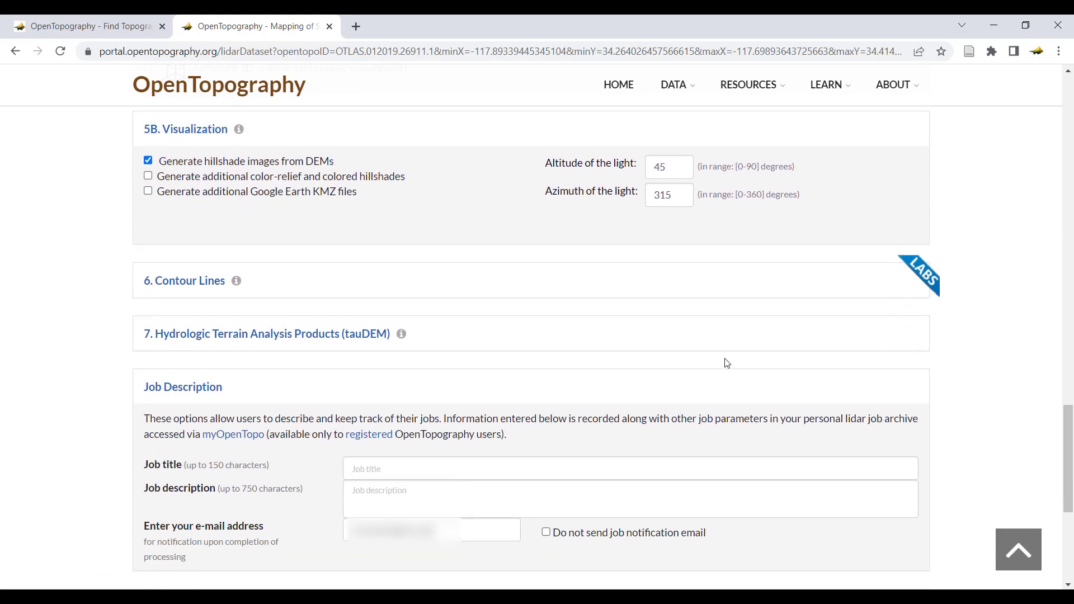
{"action": "left_click", "coordinate": [476, 341]}
{"action": "scroll", "coordinate": [503, 324], "scroll_direction": "down", "scroll_amount": 1}
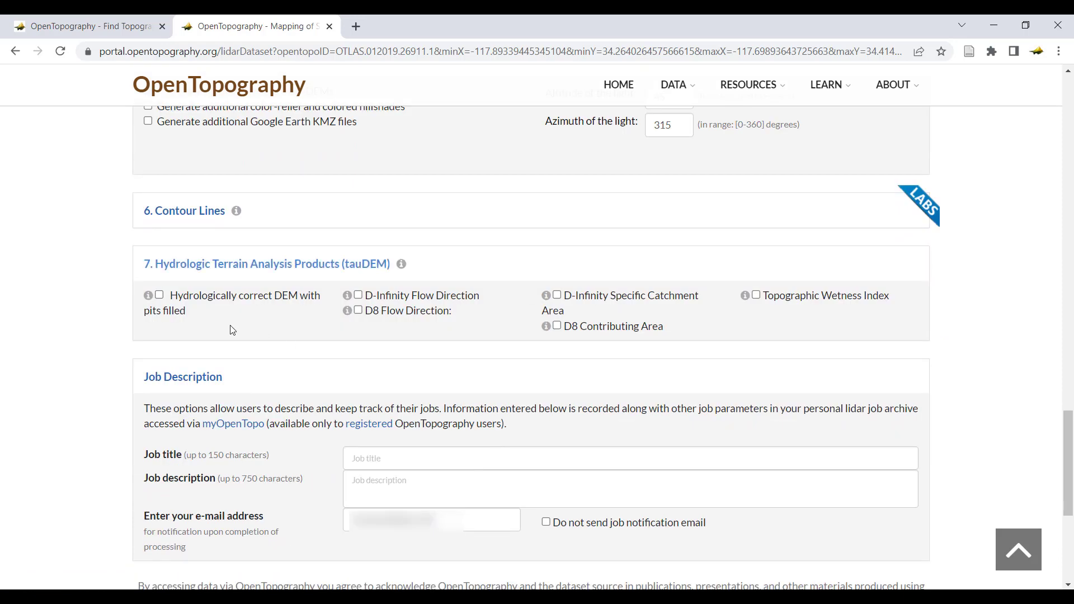
{"action": "mouse_move", "coordinate": [147, 296]}
{"action": "left_click", "coordinate": [159, 295]}
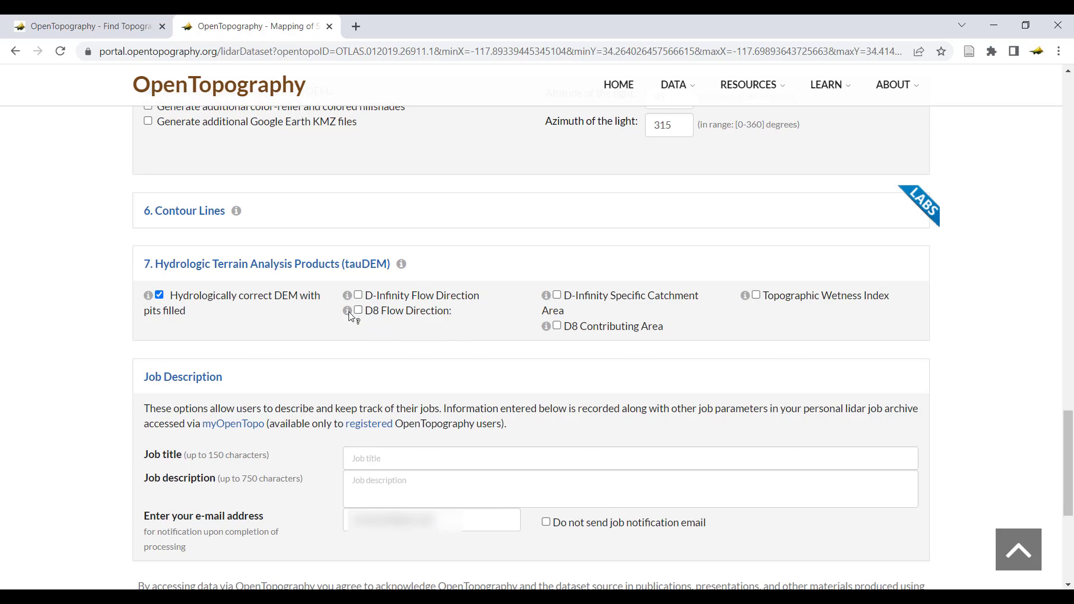
{"action": "mouse_move", "coordinate": [347, 311]}
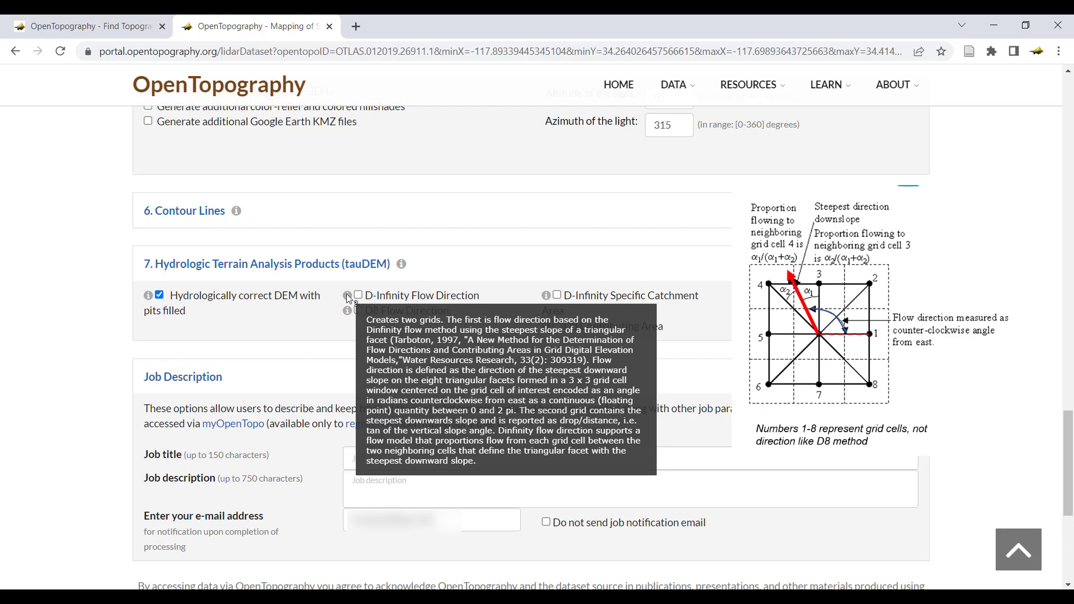
{"action": "left_click", "coordinate": [358, 310]}
{"action": "left_click", "coordinate": [358, 294]}
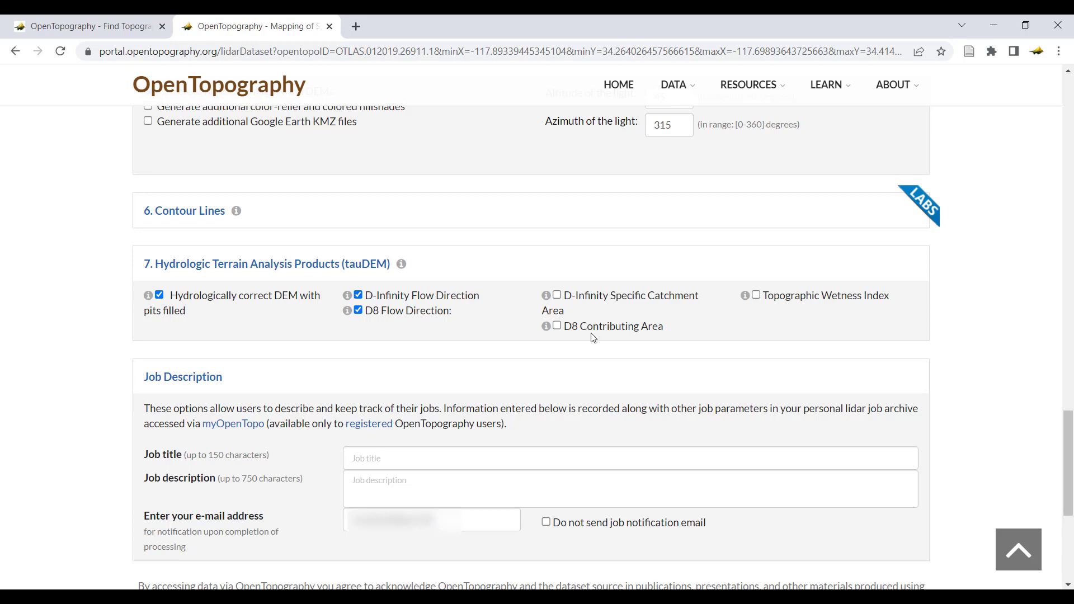
Step: Request D8 Contributing Area, D-Infinity Specific Catchment Area and Topographic Wetness Index grids
{"action": "left_click", "coordinate": [557, 328]}
{"action": "left_click", "coordinate": [557, 296]}
{"action": "left_click", "coordinate": [758, 298]}
Step: Title the processing job 'SanGabrielTauDEM' and submit it
{"action": "scroll", "coordinate": [965, 352], "scroll_direction": "down", "scroll_amount": 2}
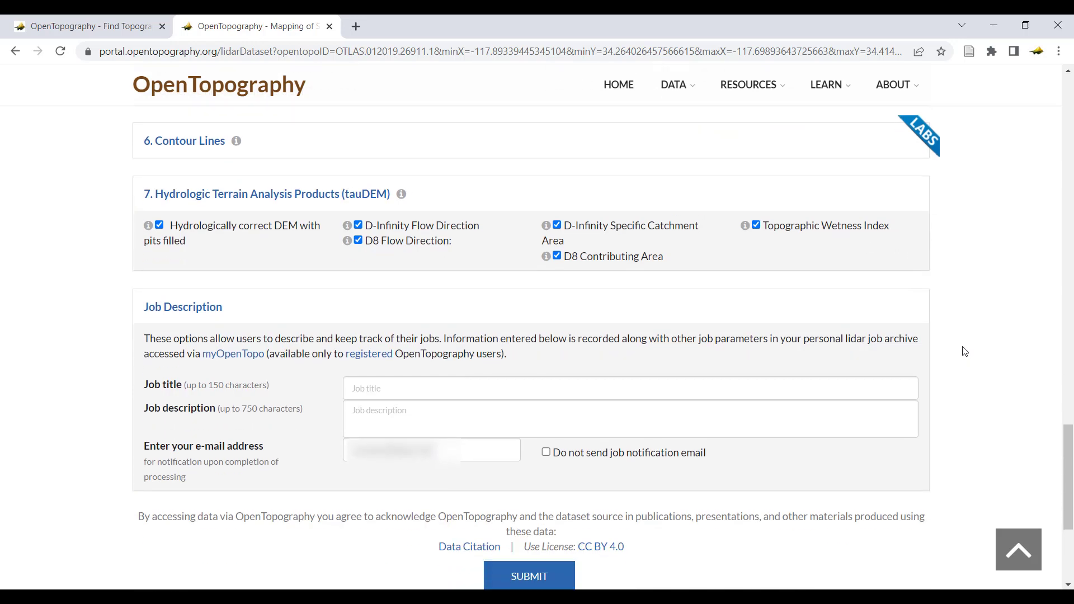
{"action": "left_click", "coordinate": [579, 322]}
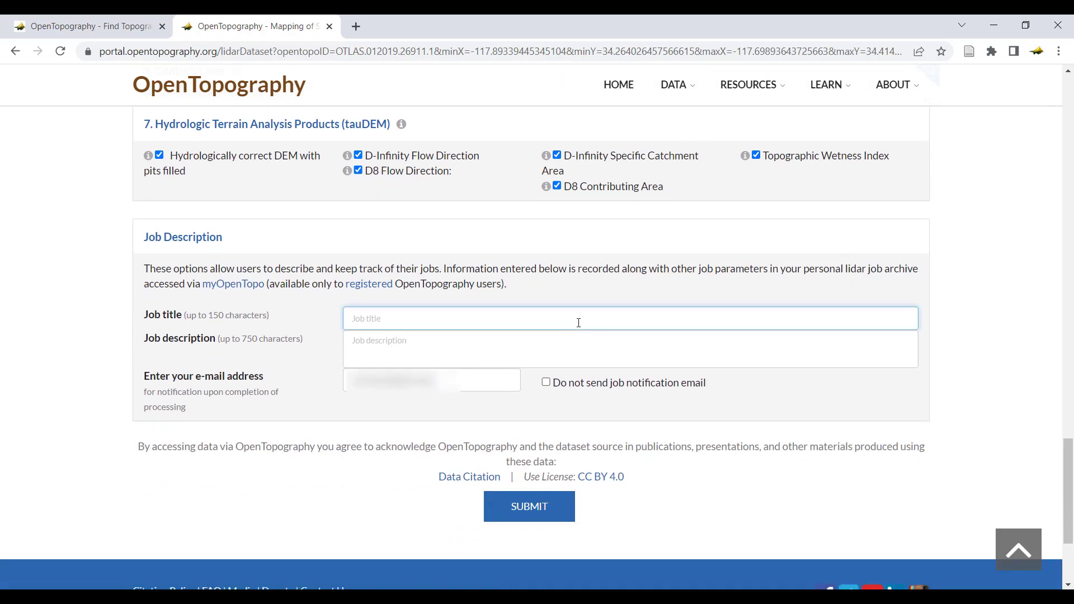
{"action": "type", "text": "SanGabrielTauDEM"}
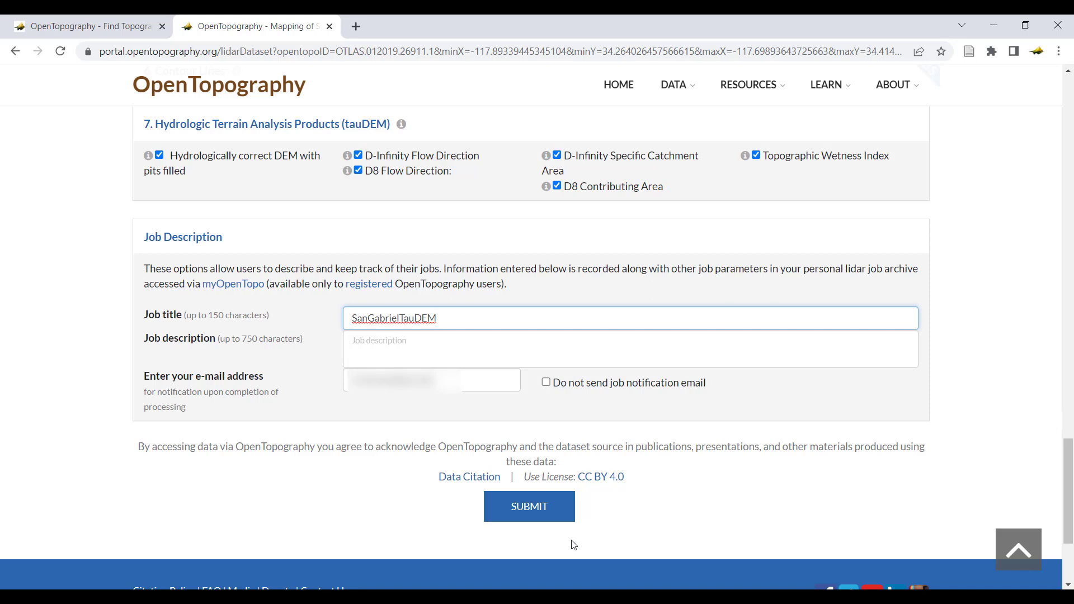
{"action": "left_click", "coordinate": [552, 514]}
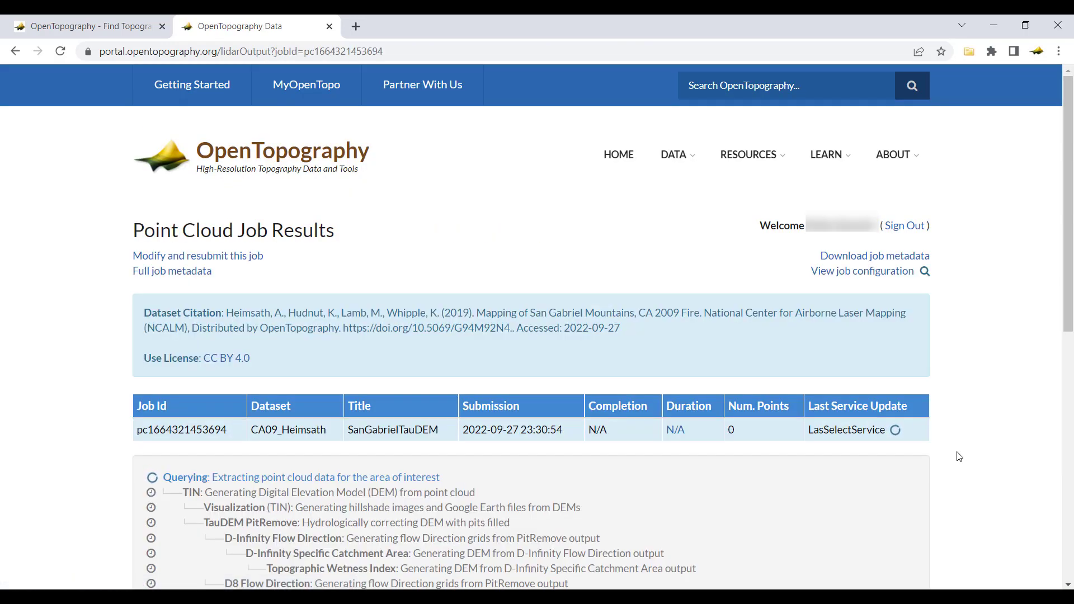
Step: Review the dataset's Raster DEM order form, then return to the finished job results
{"action": "left_click_drag", "start_coordinate": [1070, 316], "coordinate": [1071, 384]}
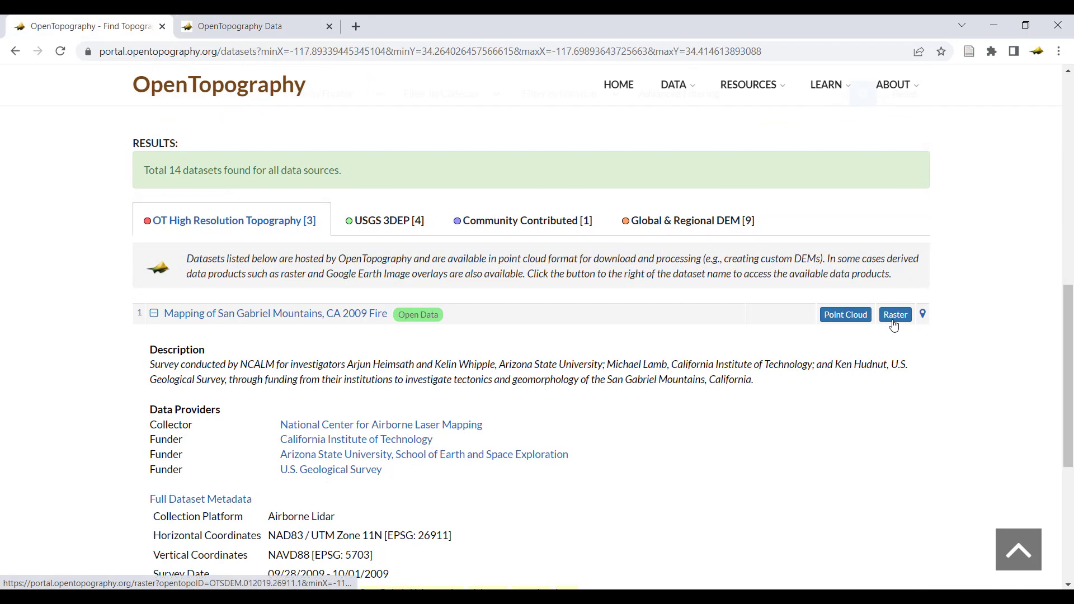
{"action": "left_click", "coordinate": [894, 315]}
{"action": "left_click_drag", "start_coordinate": [1070, 345], "coordinate": [1069, 390]}
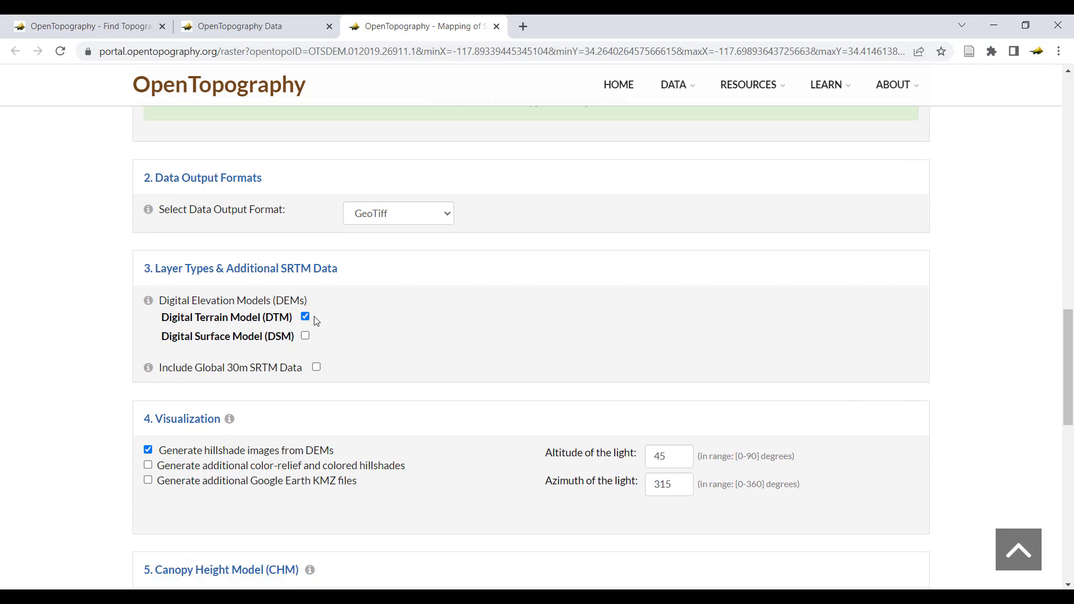
{"action": "scroll", "coordinate": [316, 320], "scroll_direction": "down", "scroll_amount": 8}
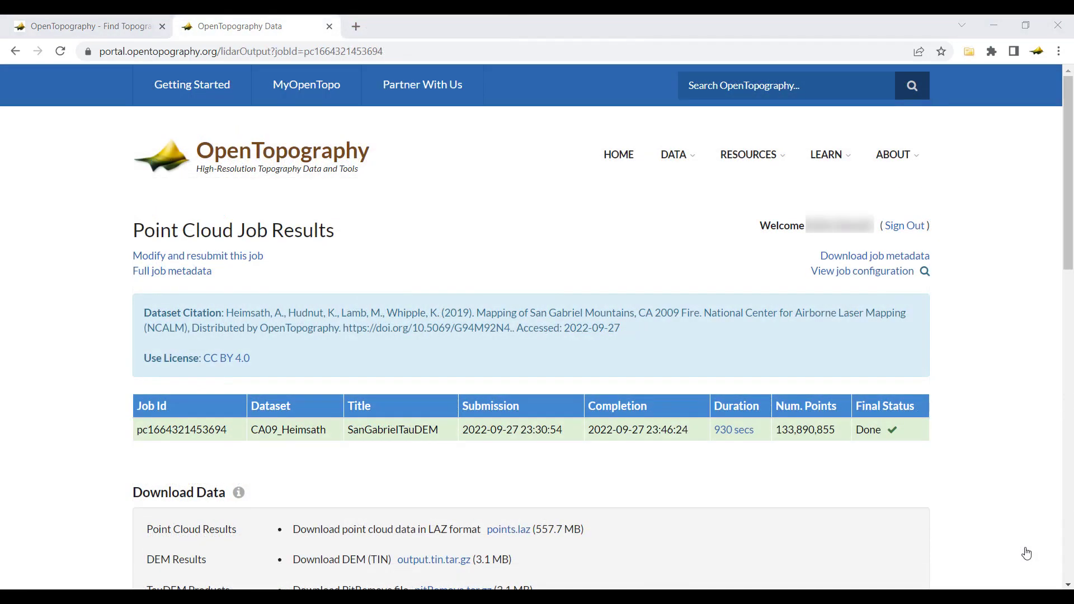
Step: Download the pitRemove.tar.gz archive from the job's Download Data list
{"action": "scroll", "coordinate": [1071, 271], "scroll_direction": "down", "scroll_amount": 1}
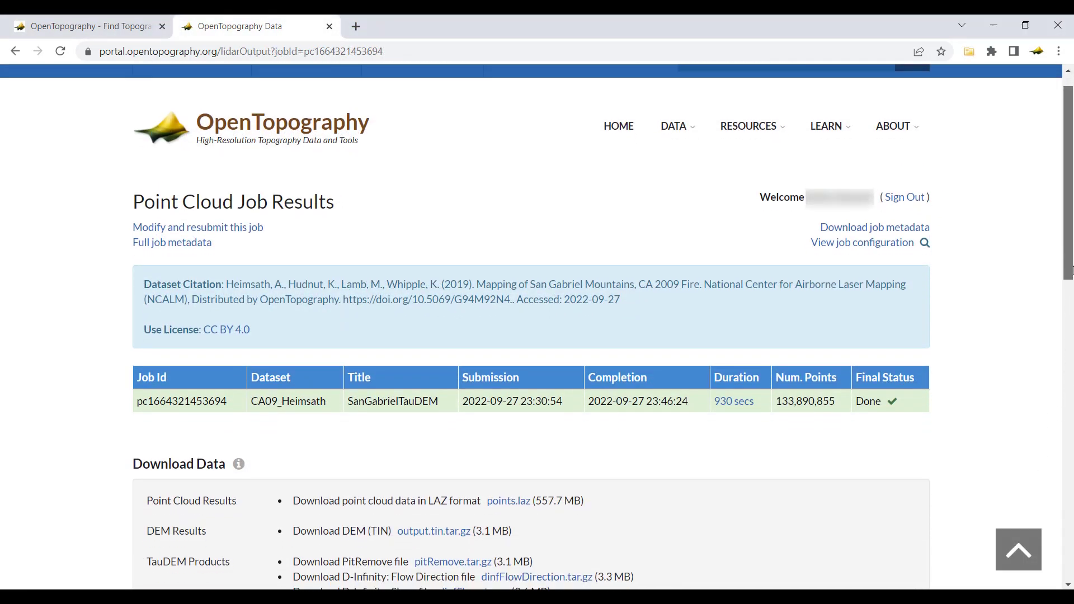
{"action": "left_click_drag", "start_coordinate": [1071, 271], "coordinate": [1060, 378]}
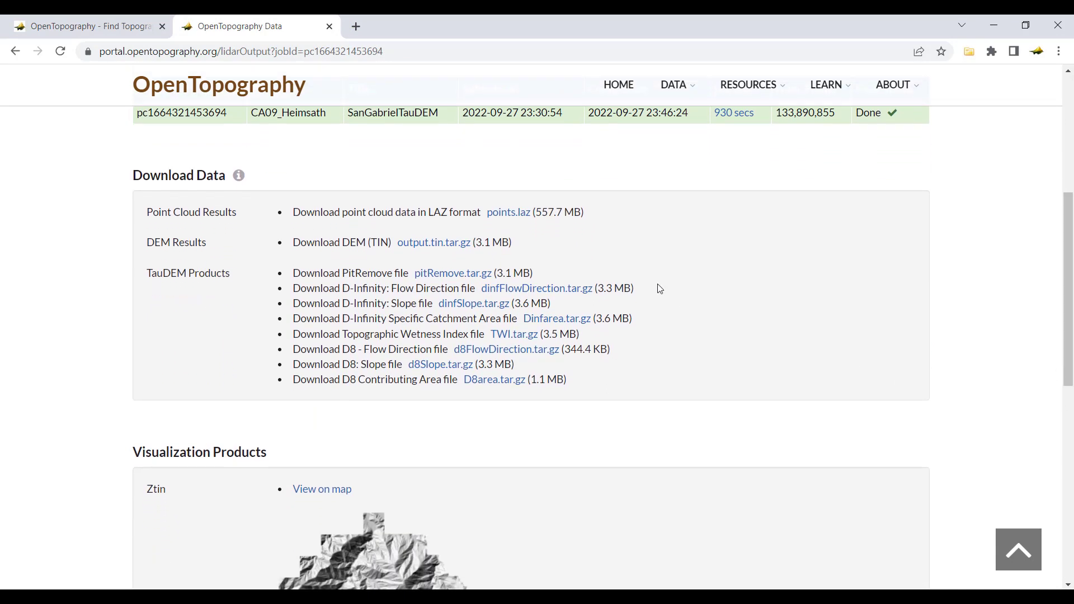
{"action": "left_click", "coordinate": [464, 273]}
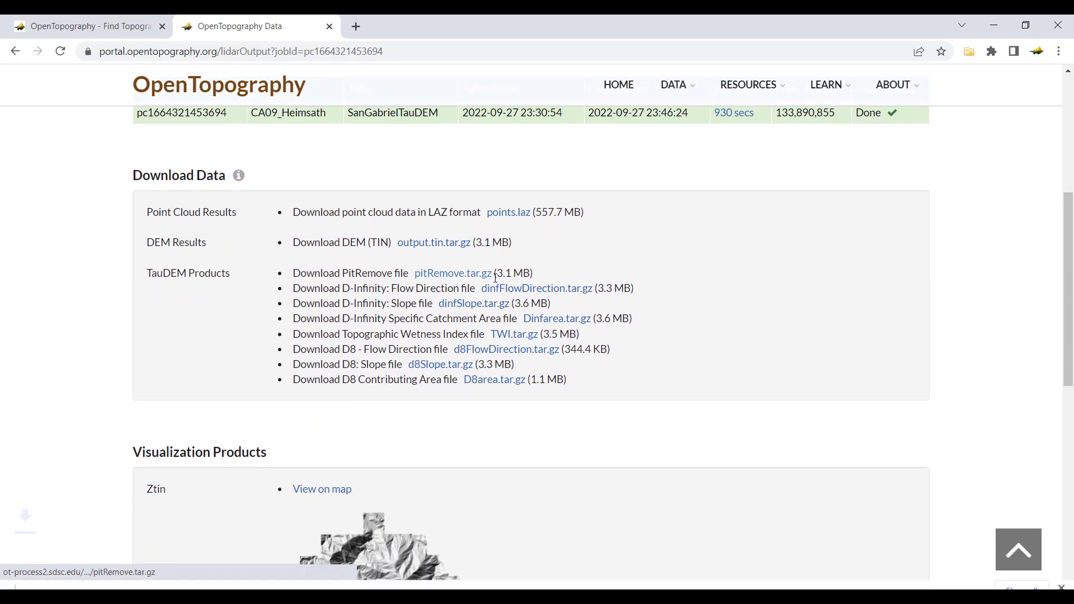
Step: Download dinfFlowDirection.tar.gz and extract the first archive in the TauDEM folder with 7-Zip
{"action": "left_click", "coordinate": [528, 289]}
{"action": "key", "text": "alt+Tab"}
{"action": "right_click", "coordinate": [445, 213]}
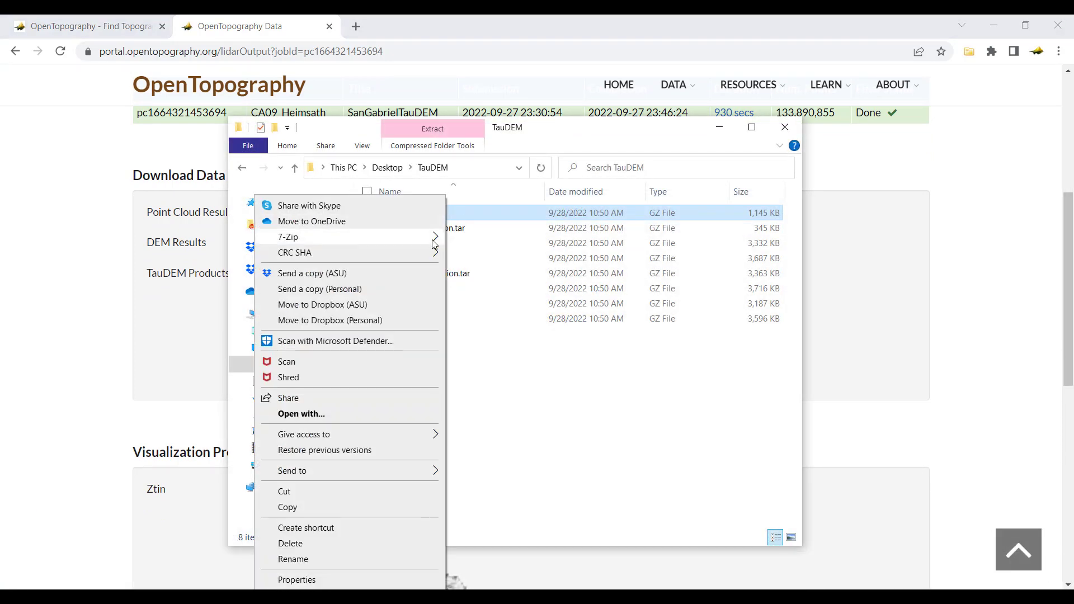
{"action": "mouse_move", "coordinate": [399, 236]}
{"action": "left_click", "coordinate": [492, 286]}
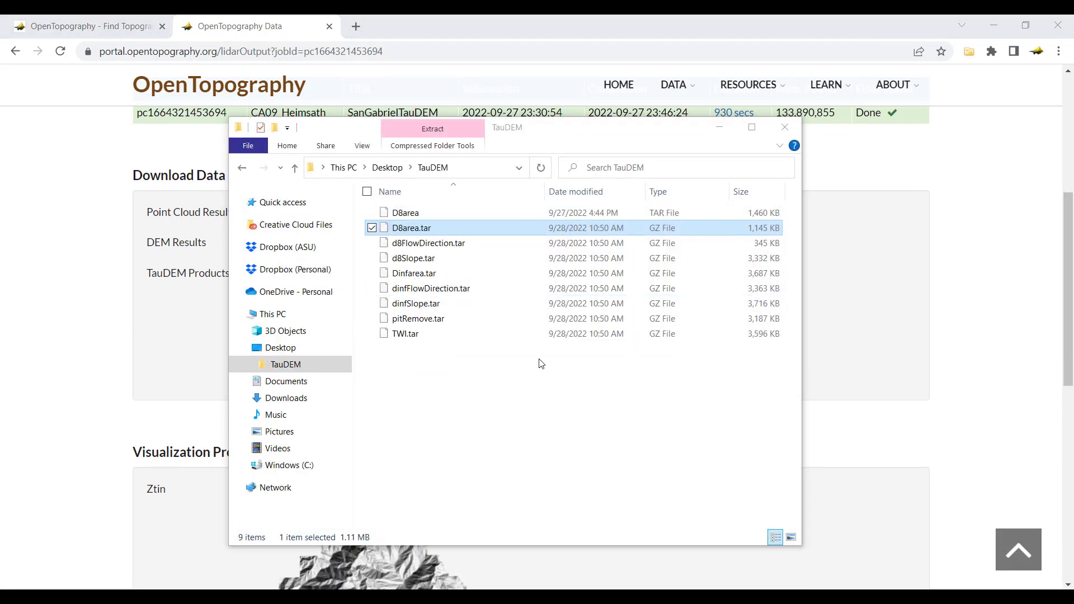
Step: Extract the D8area archive in place with 7-Zip Extract Here
{"action": "left_click", "coordinate": [447, 213]}
{"action": "right_click", "coordinate": [457, 212]}
{"action": "mouse_move", "coordinate": [400, 236]}
{"action": "left_click", "coordinate": [553, 287]}
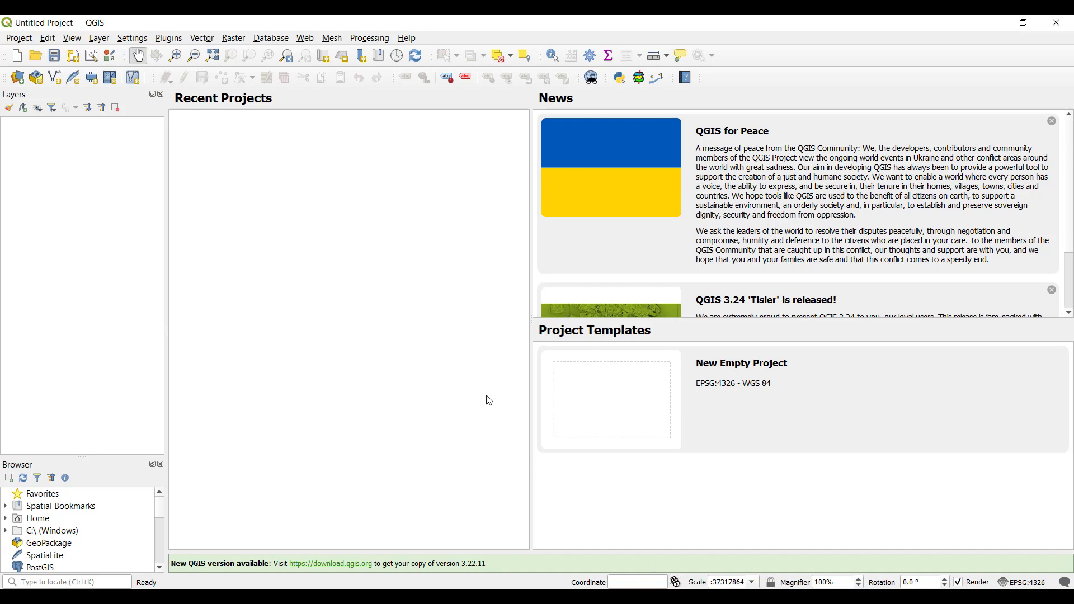
Step: Start a new empty QGIS project and select pitRemovefel, d8FlowDirectionp and D8areaad8 in TauDEM
{"action": "double_click", "coordinate": [627, 399]}
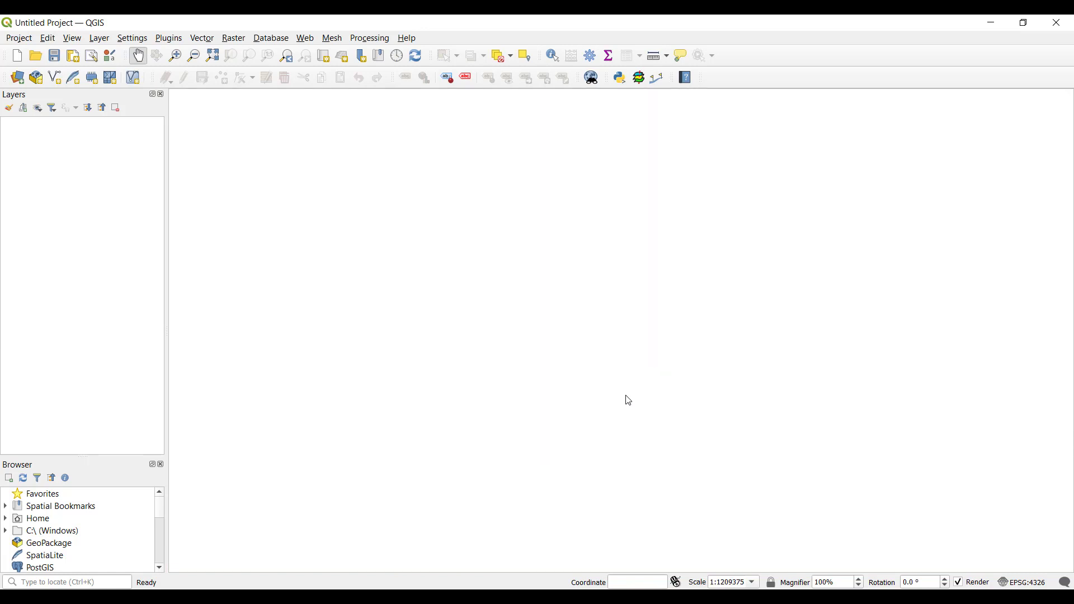
{"action": "key", "text": "alt+Tab"}
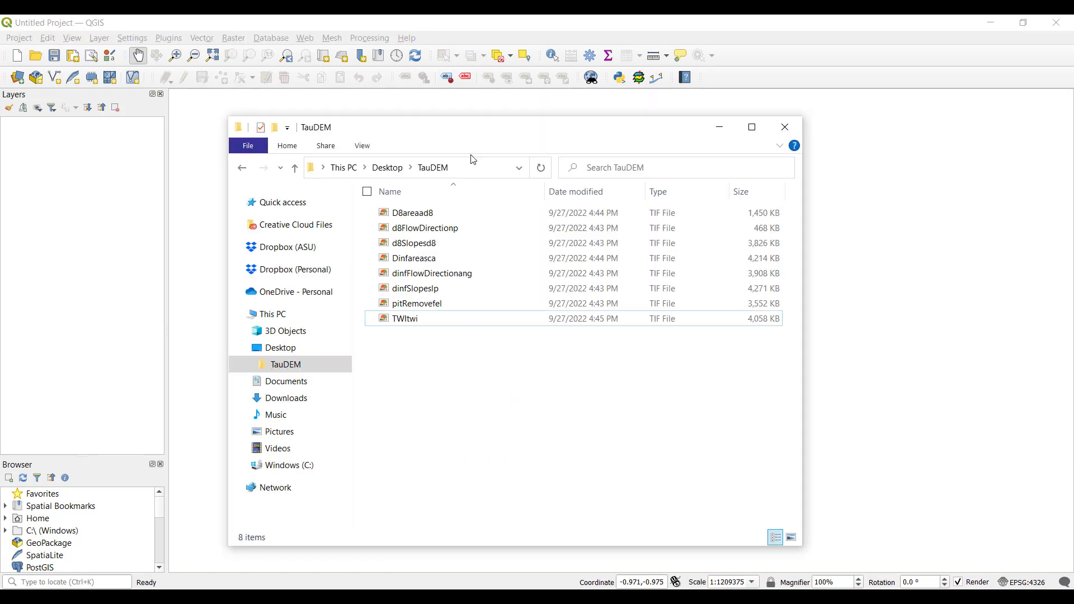
{"action": "left_click_drag", "start_coordinate": [475, 129], "coordinate": [643, 131]}
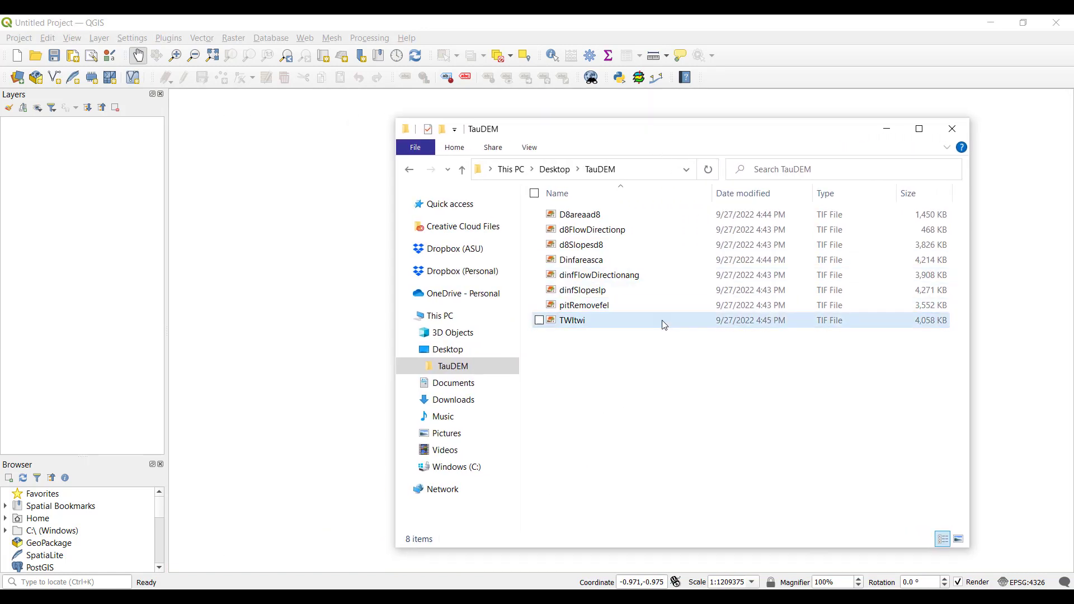
{"action": "left_click", "coordinate": [615, 311]}
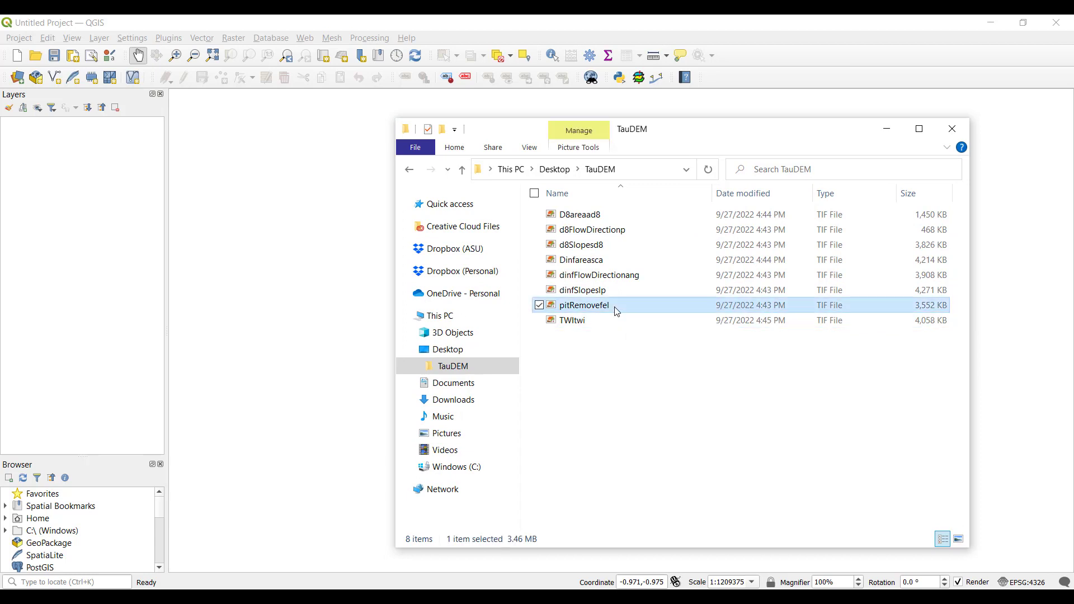
{"action": "left_click", "coordinate": [606, 233], "text": "ctrl"}
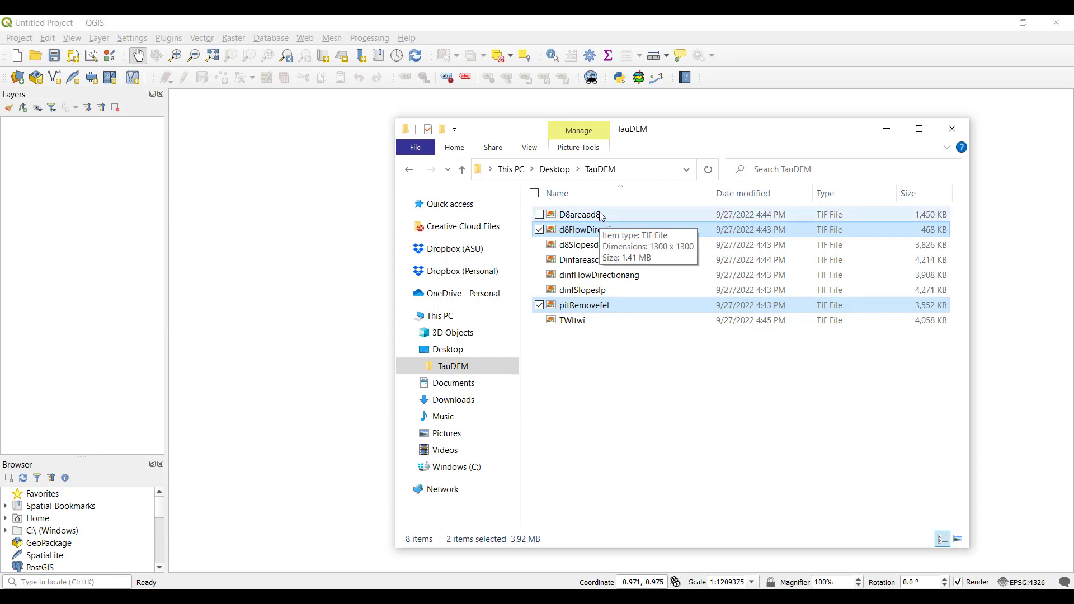
{"action": "left_click", "coordinate": [615, 214], "text": "ctrl"}
Step: Add the pitRemovefel, d8FlowDirectionp and D8areaad8 TIFs as layers, accepting the NAD83 UTM 11N→WGS 84 transformation
{"action": "left_click_drag", "start_coordinate": [669, 226], "coordinate": [64, 234]}
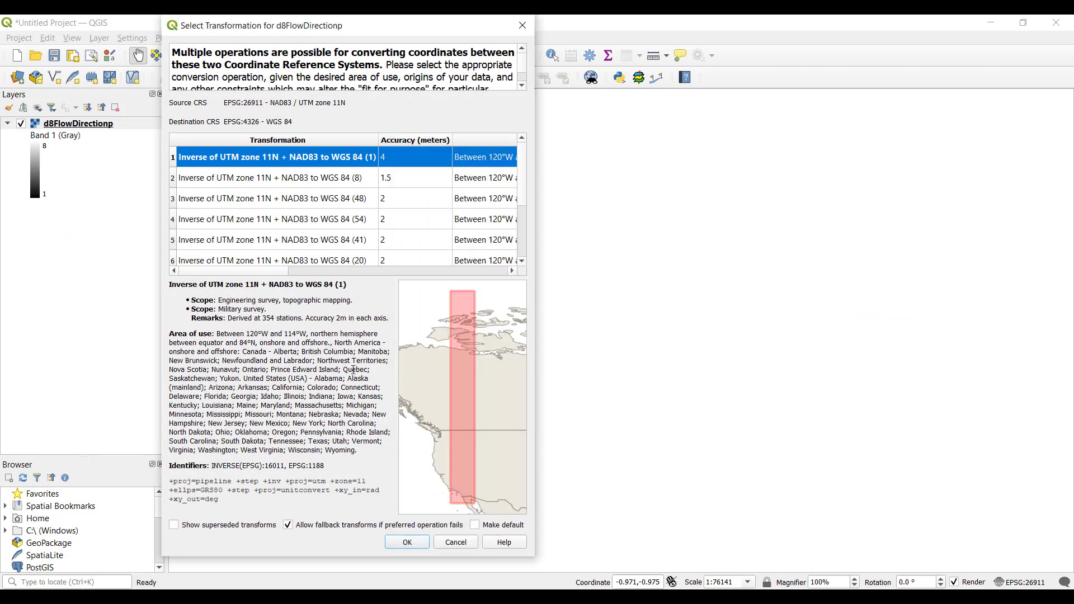
{"action": "left_click", "coordinate": [407, 542]}
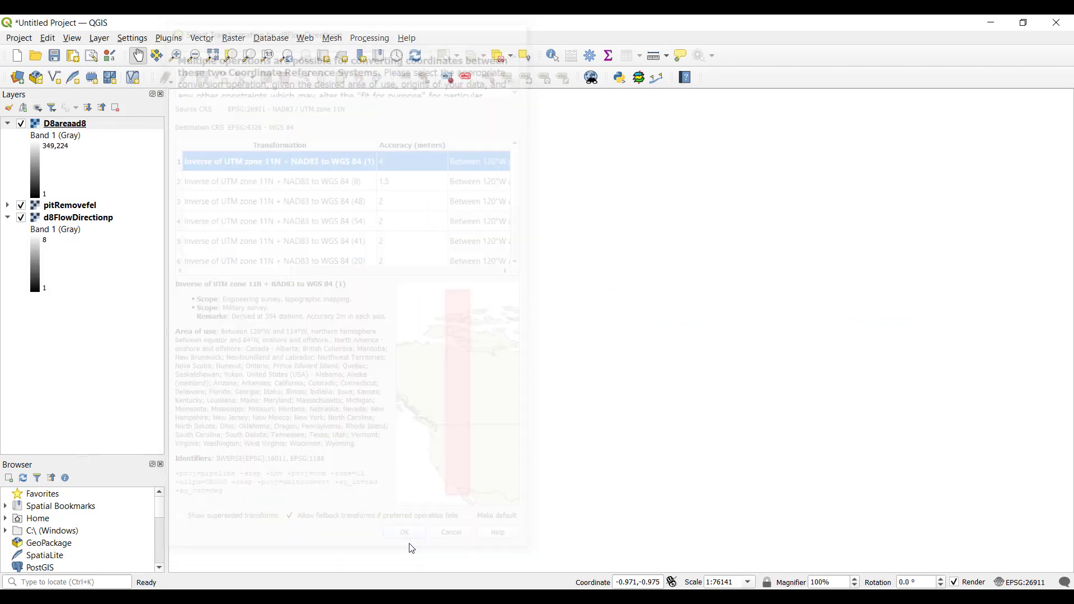
Step: Move the pitRemovefel layer to the bottom of the layer stack
{"action": "left_click", "coordinate": [8, 205]}
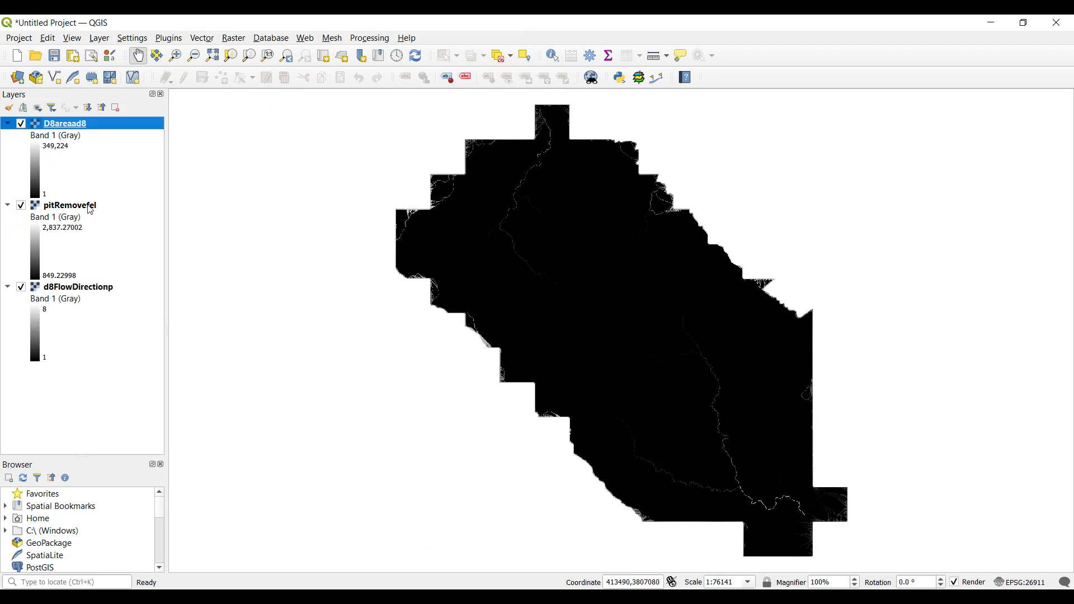
{"action": "left_click_drag", "start_coordinate": [89, 209], "coordinate": [62, 377]}
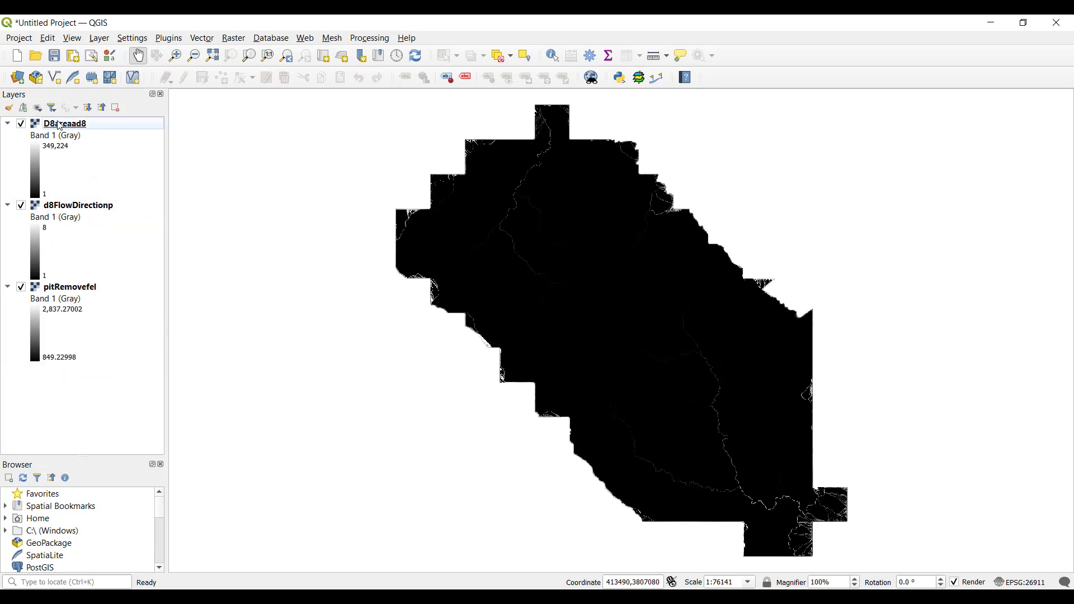
{"action": "left_click", "coordinate": [96, 207]}
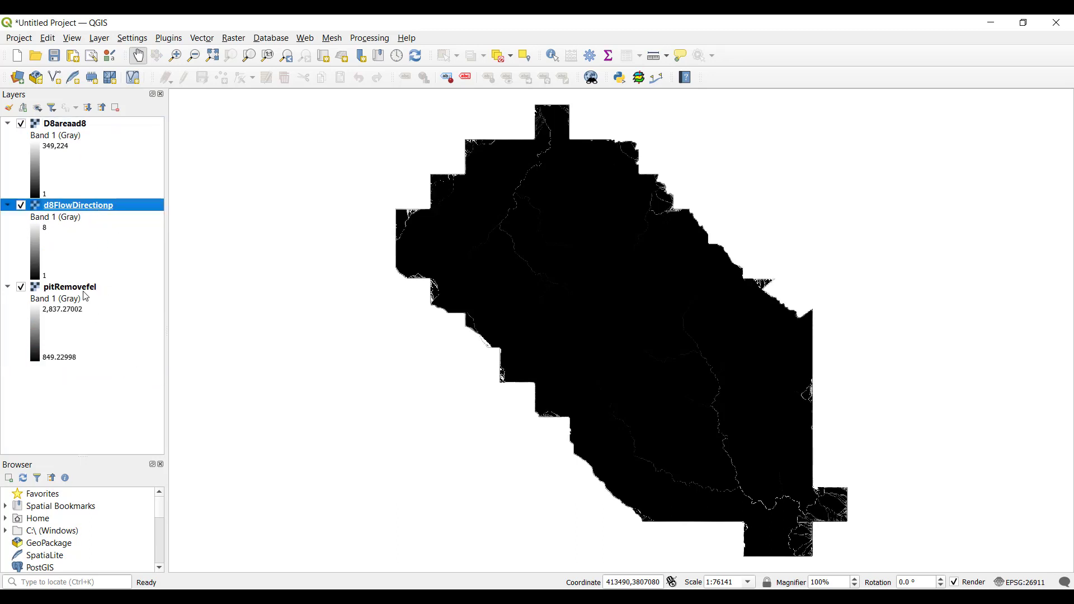
{"action": "left_click", "coordinate": [86, 288]}
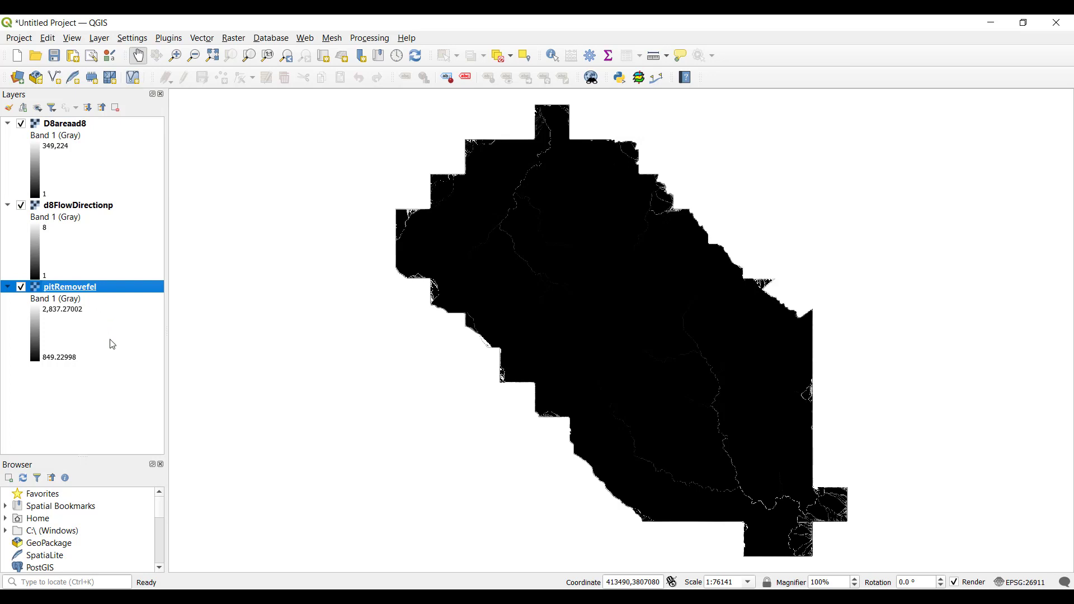
Step: Hide d8FlowDirectionp and D8areaad8, and zoom in on the pitRemovefel DEM
{"action": "left_click", "coordinate": [22, 206]}
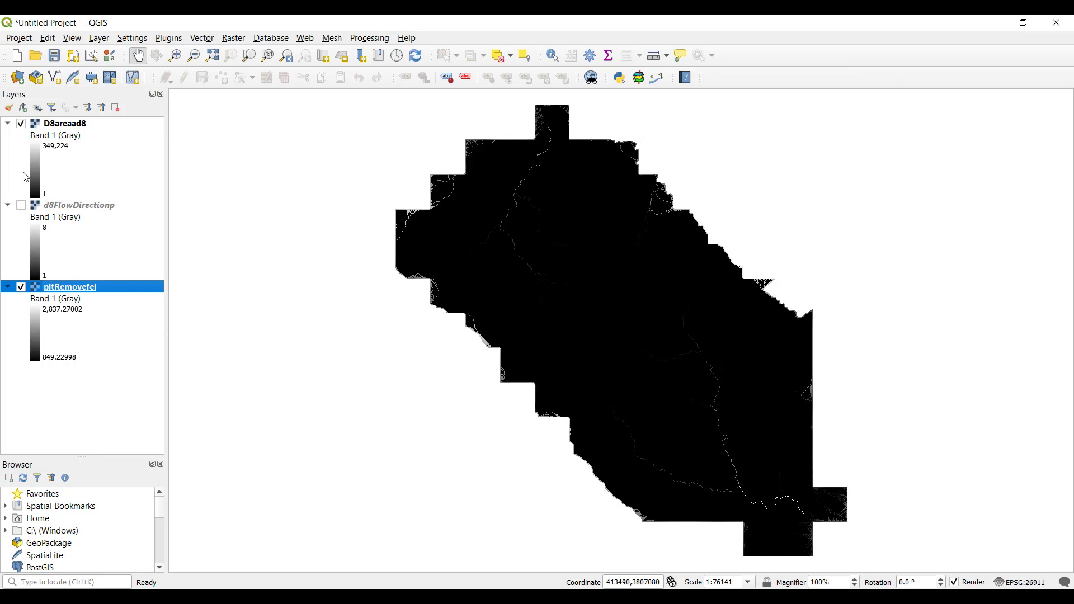
{"action": "left_click", "coordinate": [22, 124]}
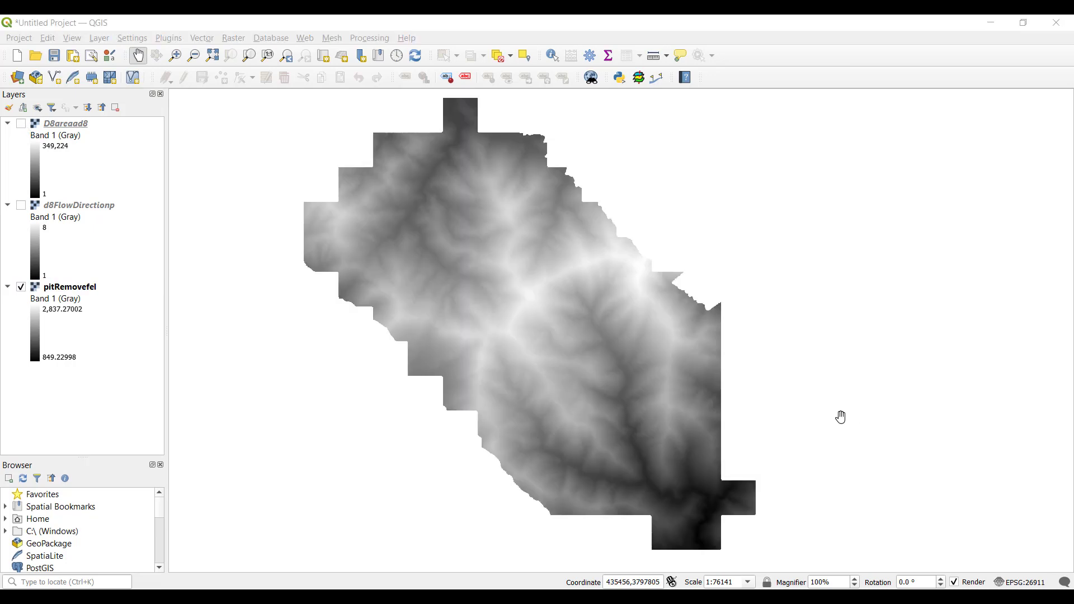
{"action": "left_click_drag", "start_coordinate": [841, 414], "coordinate": [837, 420]}
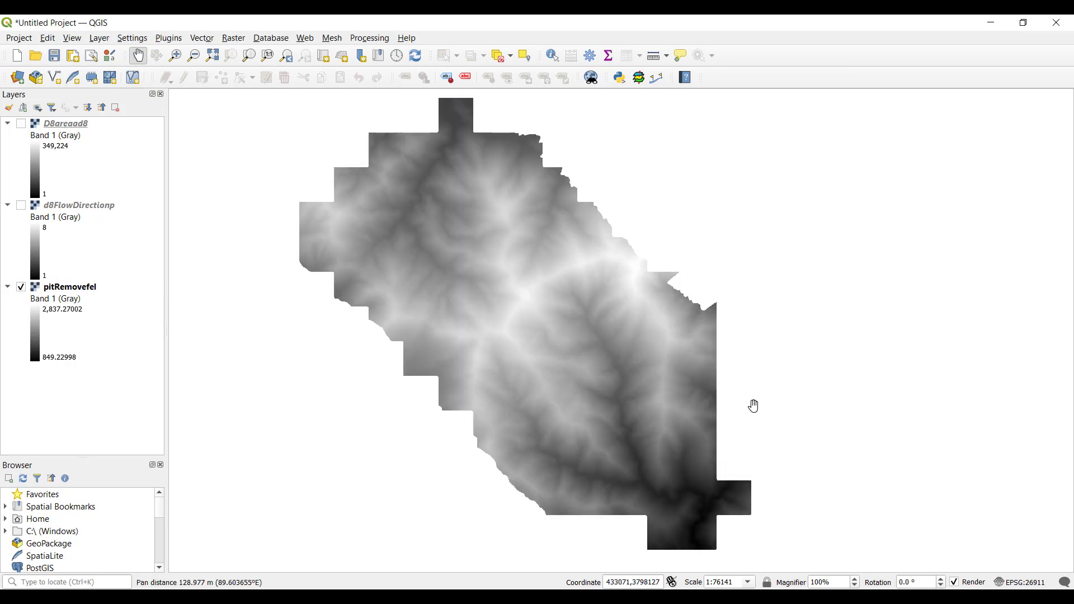
{"action": "scroll", "coordinate": [753, 405], "scroll_direction": "up", "scroll_amount": 1}
{"action": "left_click_drag", "start_coordinate": [714, 412], "coordinate": [730, 350]}
{"action": "left_click", "coordinate": [84, 288]}
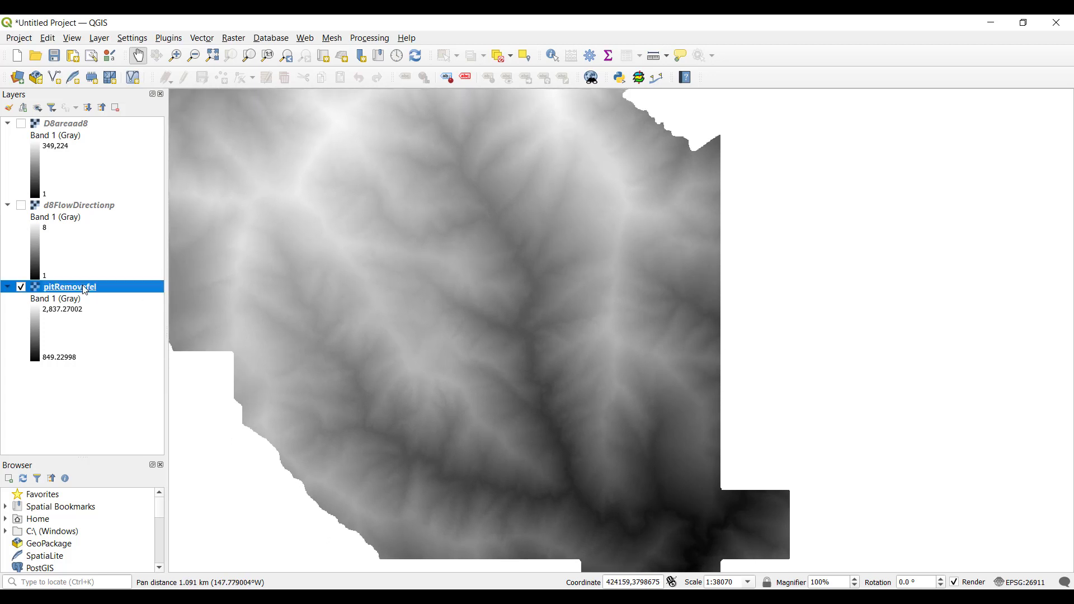
Step: Set pitRemovefel's render type to Hillshade with altitude 45° and azimuth 315°
{"action": "right_click", "coordinate": [116, 286]}
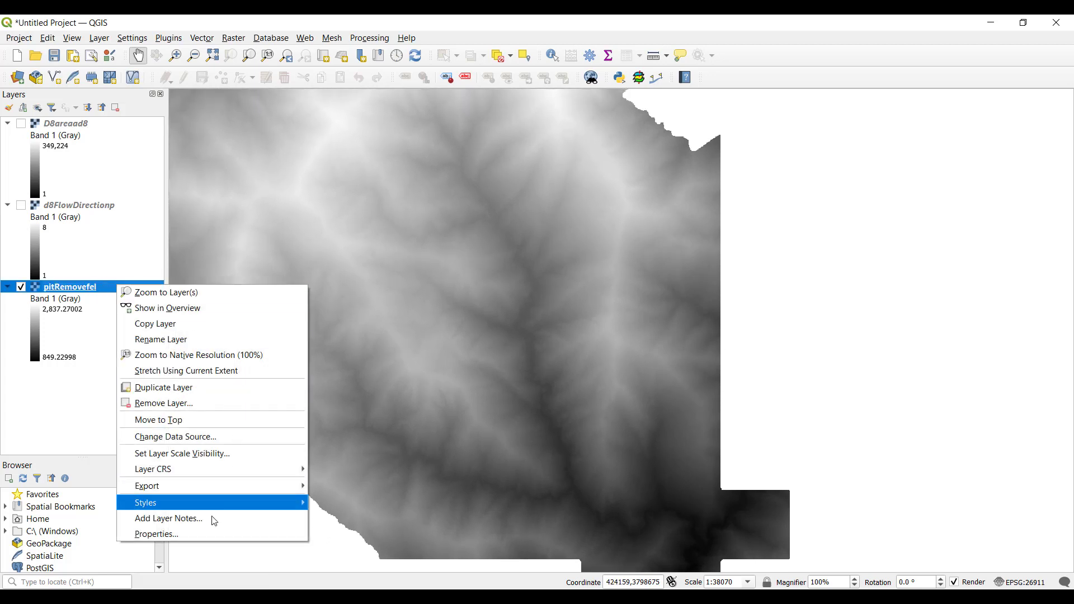
{"action": "left_click", "coordinate": [209, 533]}
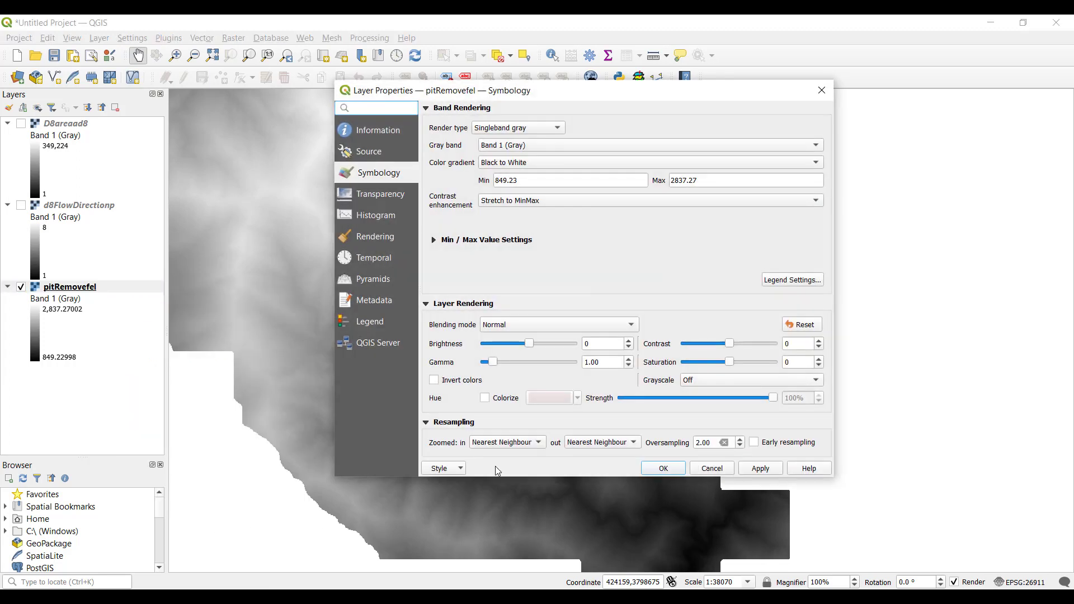
{"action": "left_click", "coordinate": [547, 131]}
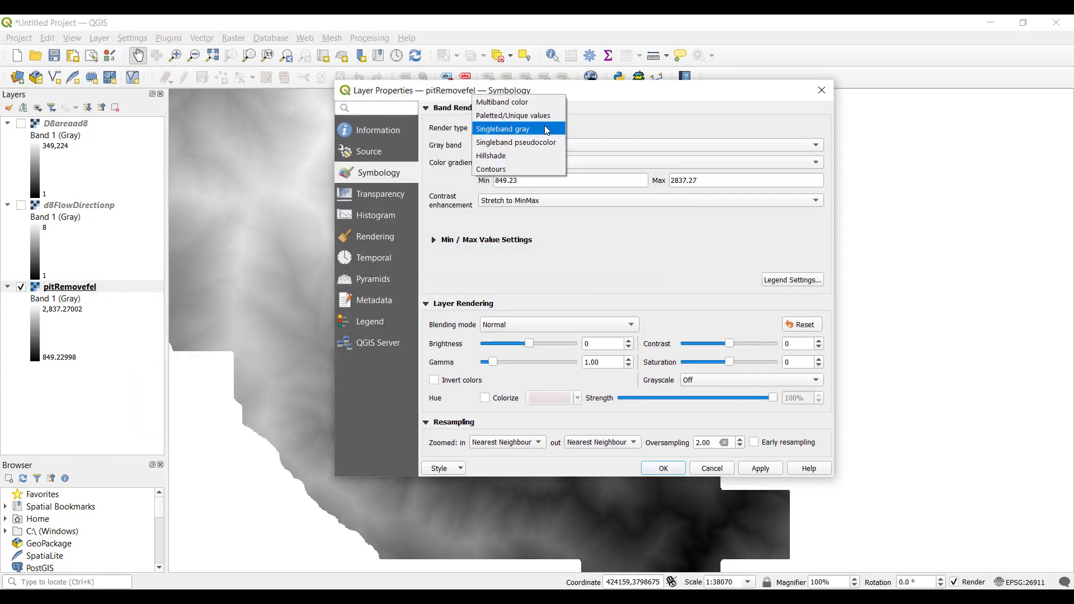
{"action": "left_click", "coordinate": [548, 157]}
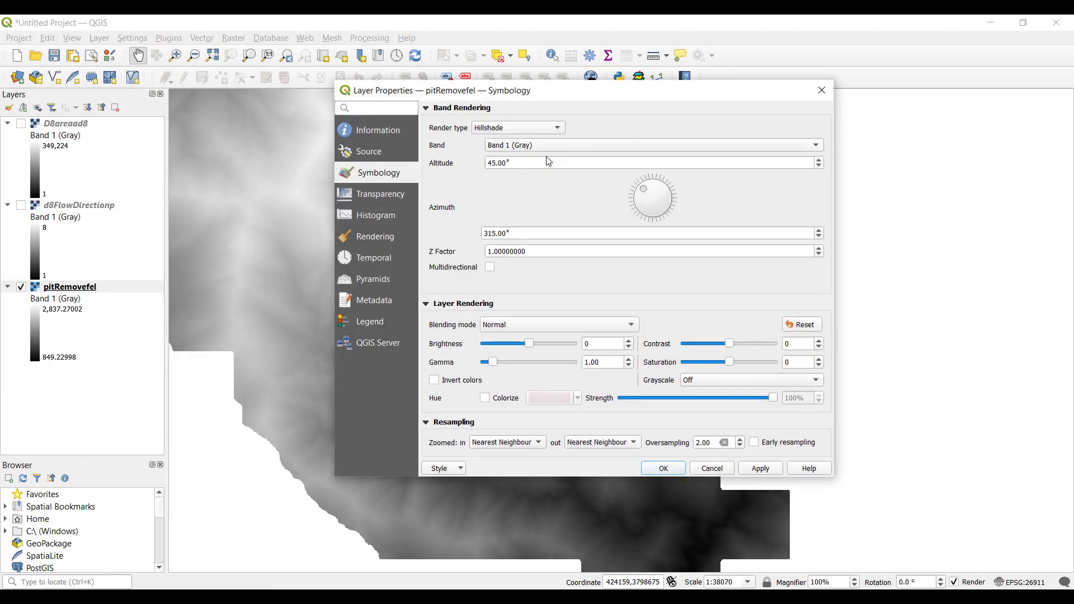
{"action": "left_click", "coordinate": [675, 470]}
{"action": "left_click_drag", "start_coordinate": [630, 368], "coordinate": [675, 388]}
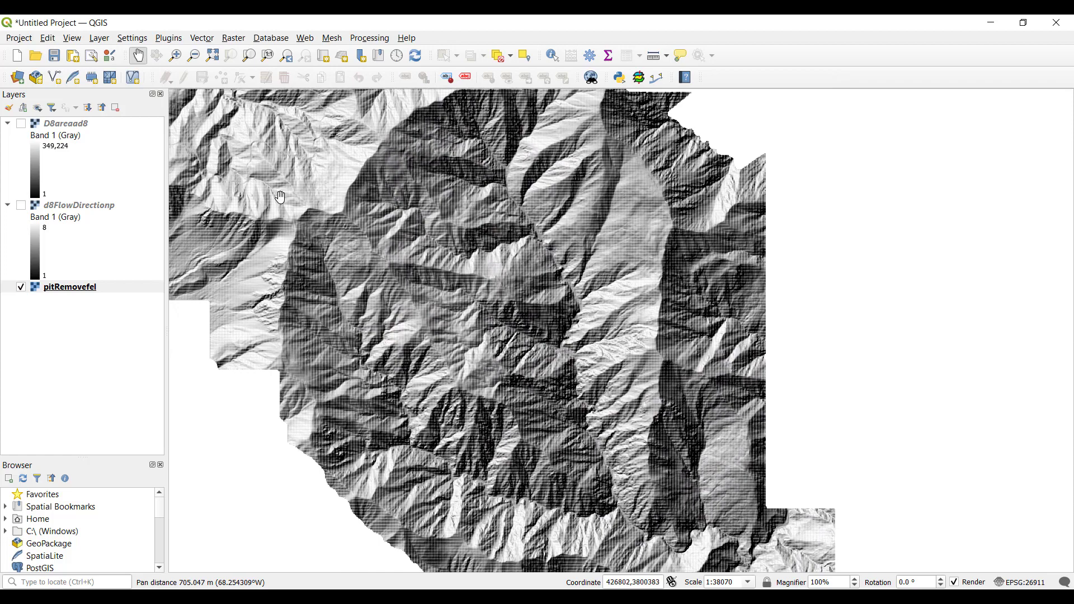
Step: Make the d8FlowDirectionp layer visible over the hillshade
{"action": "left_click", "coordinate": [53, 210]}
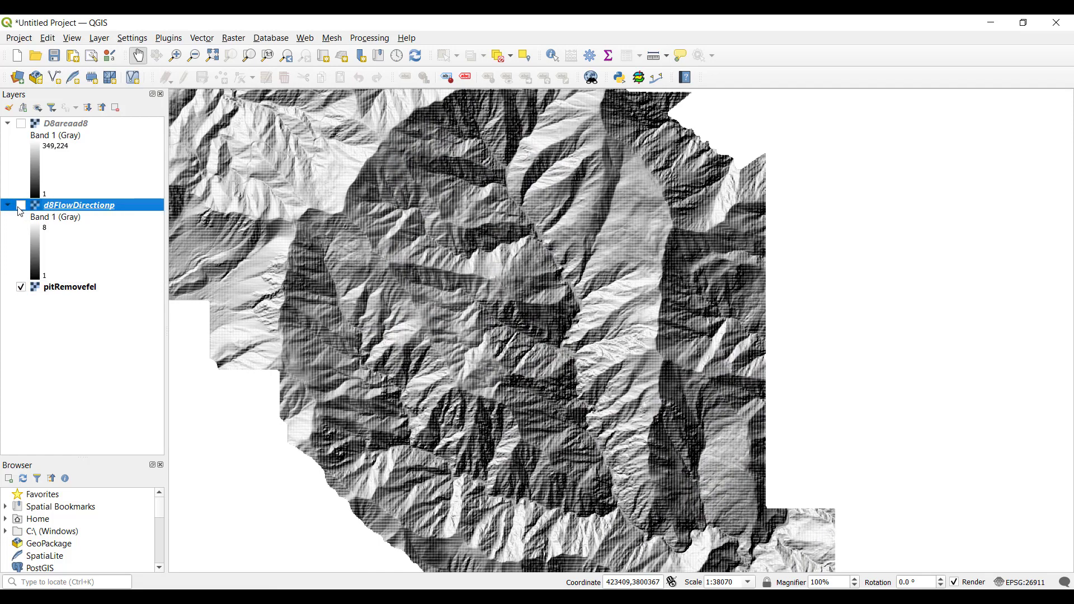
{"action": "left_click", "coordinate": [20, 206]}
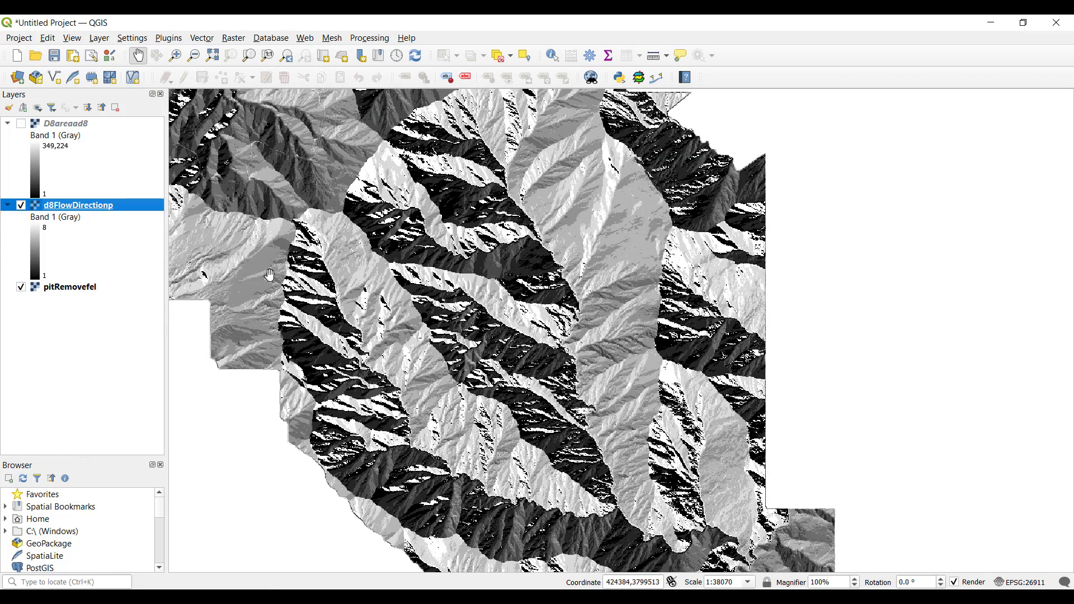
{"action": "left_click_drag", "start_coordinate": [354, 300], "coordinate": [351, 288]}
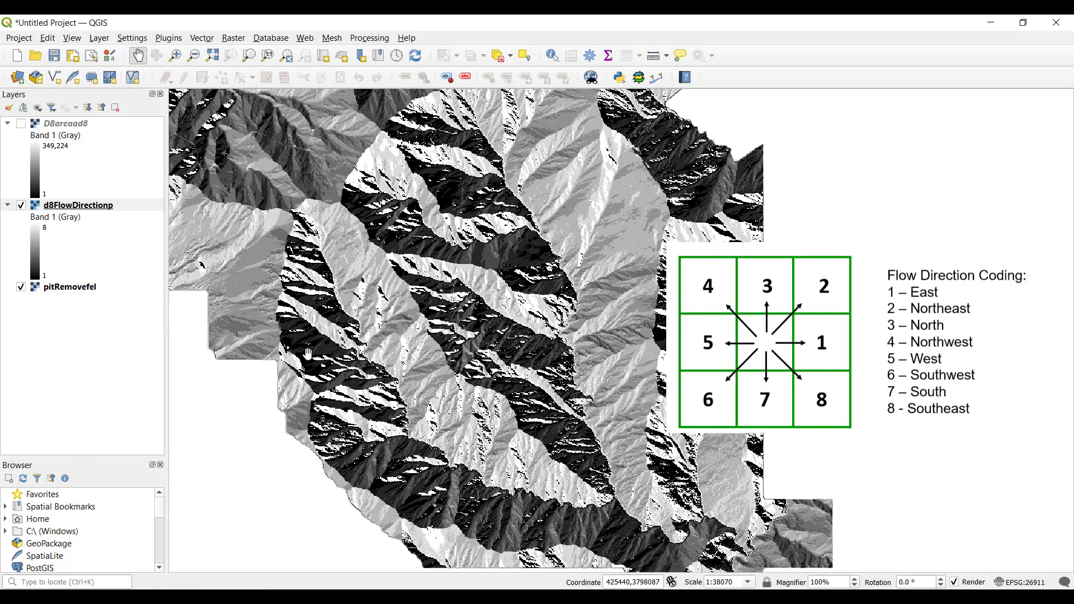
{"action": "left_click_drag", "start_coordinate": [295, 355], "coordinate": [311, 356]}
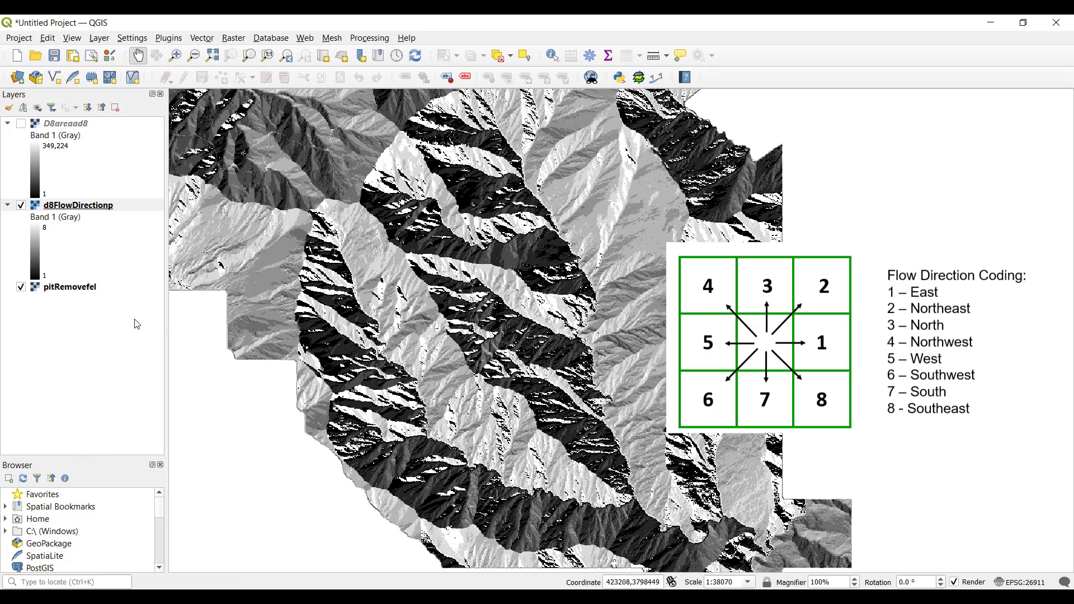
Step: Style d8FlowDirectionp as Paletted/Unique values 1–8, classified with the Spectral colour ramp
{"action": "right_click", "coordinate": [102, 208]}
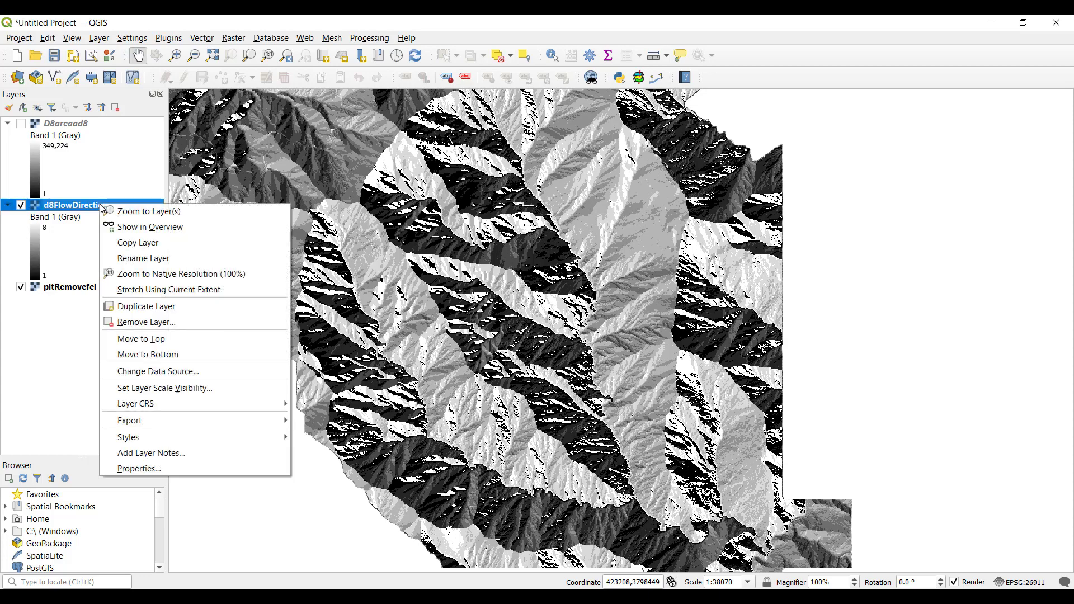
{"action": "left_click", "coordinate": [175, 471]}
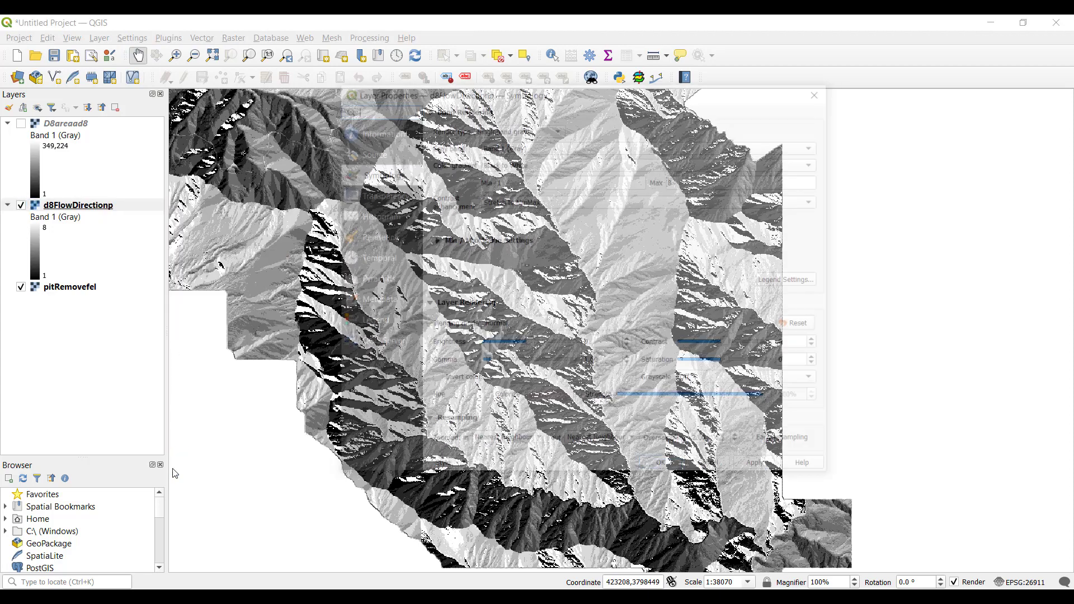
{"action": "left_click", "coordinate": [549, 128]}
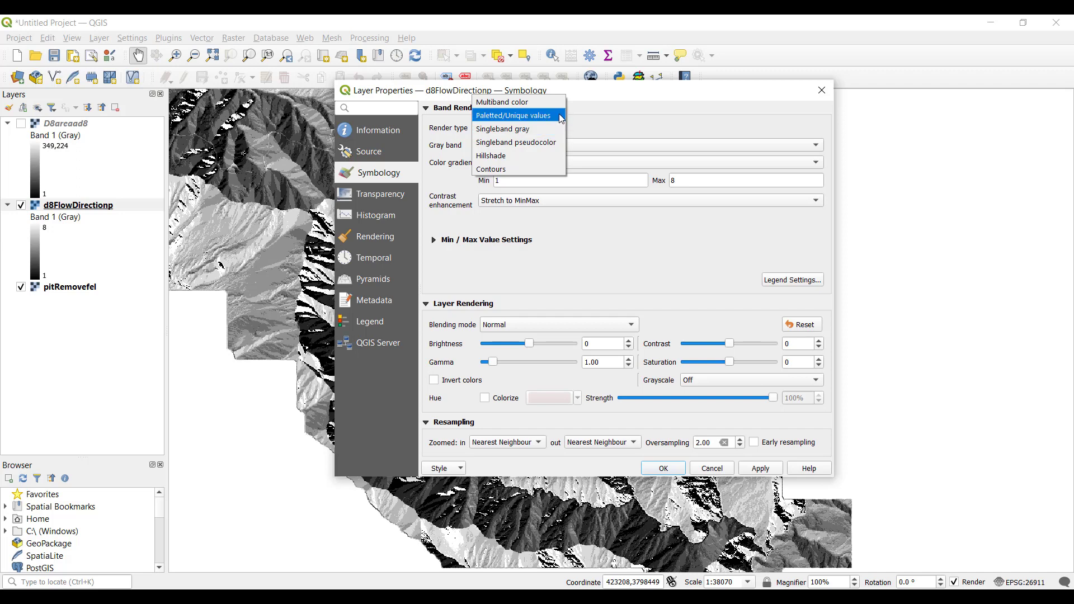
{"action": "left_click", "coordinate": [561, 116]}
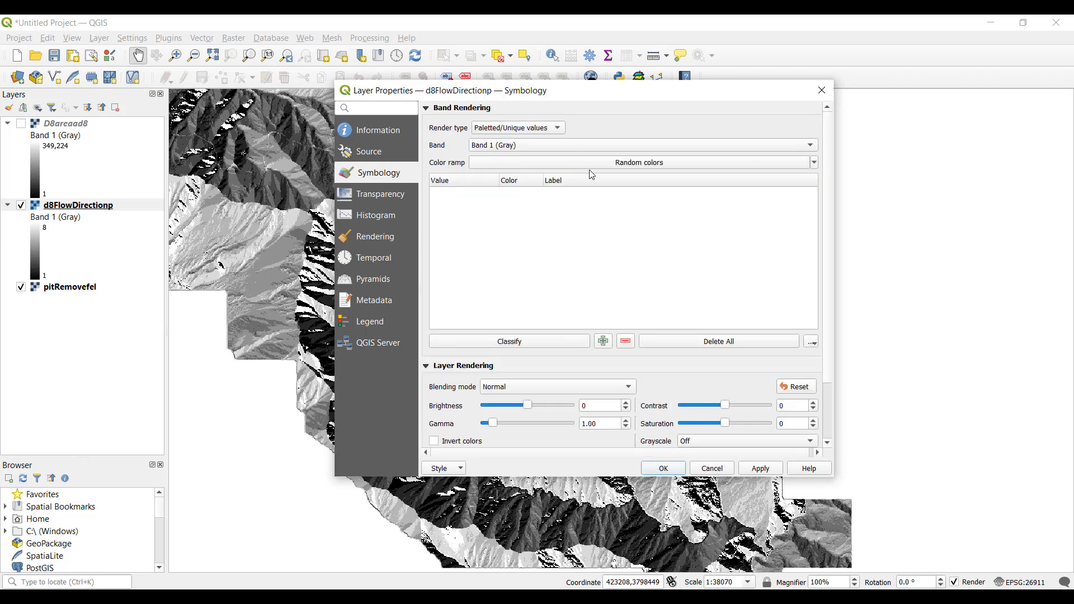
{"action": "left_click", "coordinate": [546, 342]}
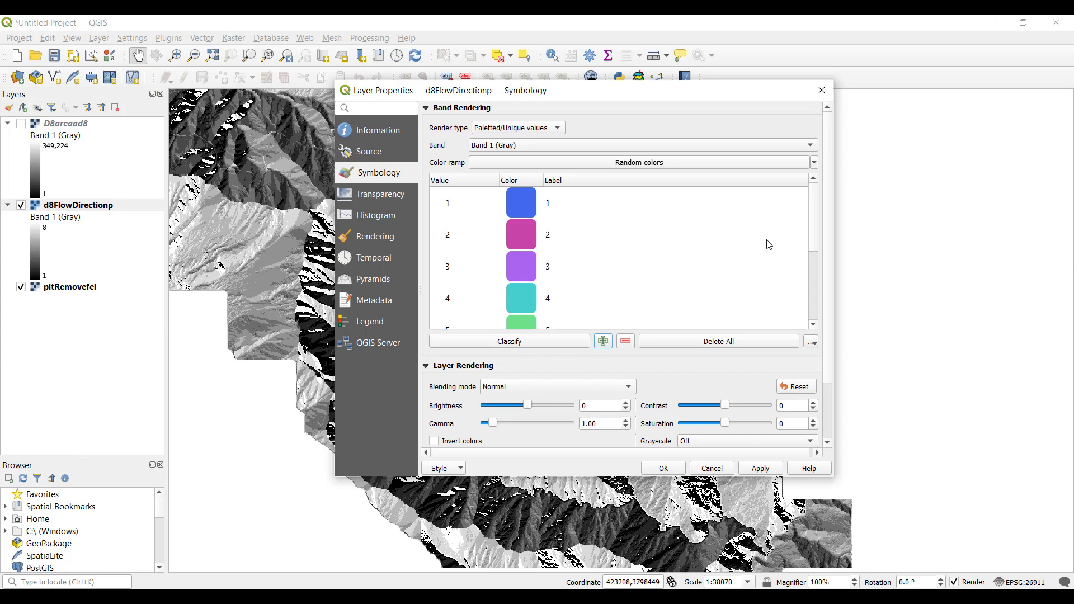
{"action": "left_click", "coordinate": [814, 163]}
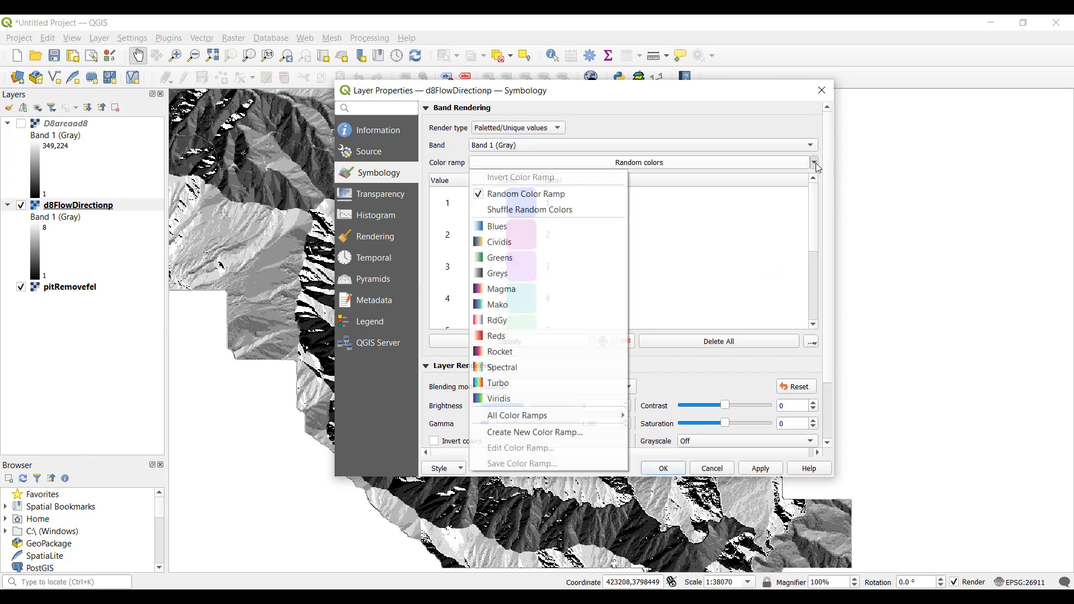
{"action": "left_click", "coordinate": [520, 369]}
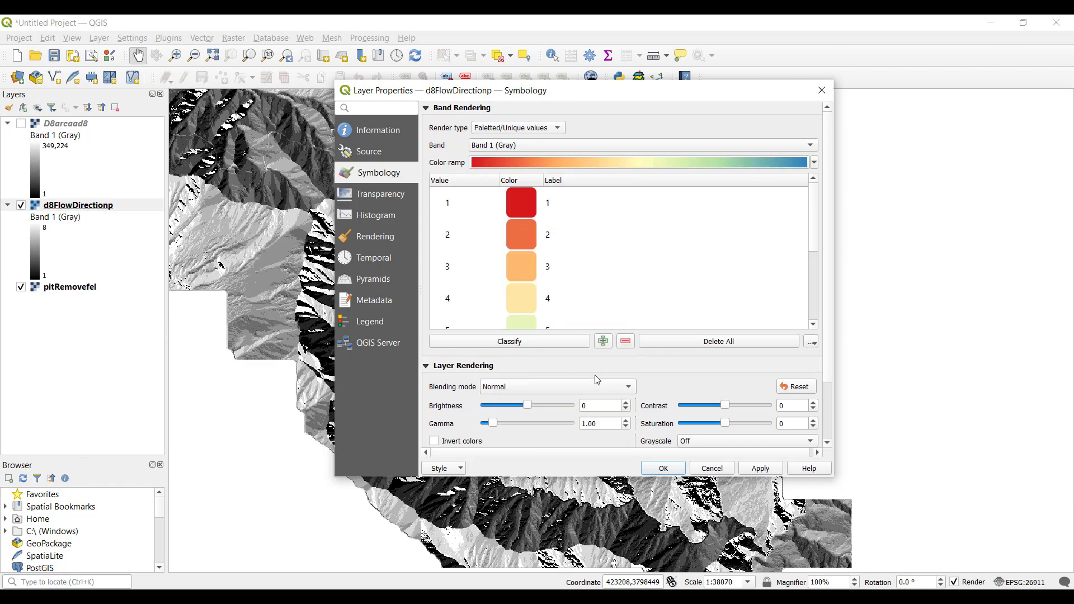
{"action": "left_click", "coordinate": [663, 469]}
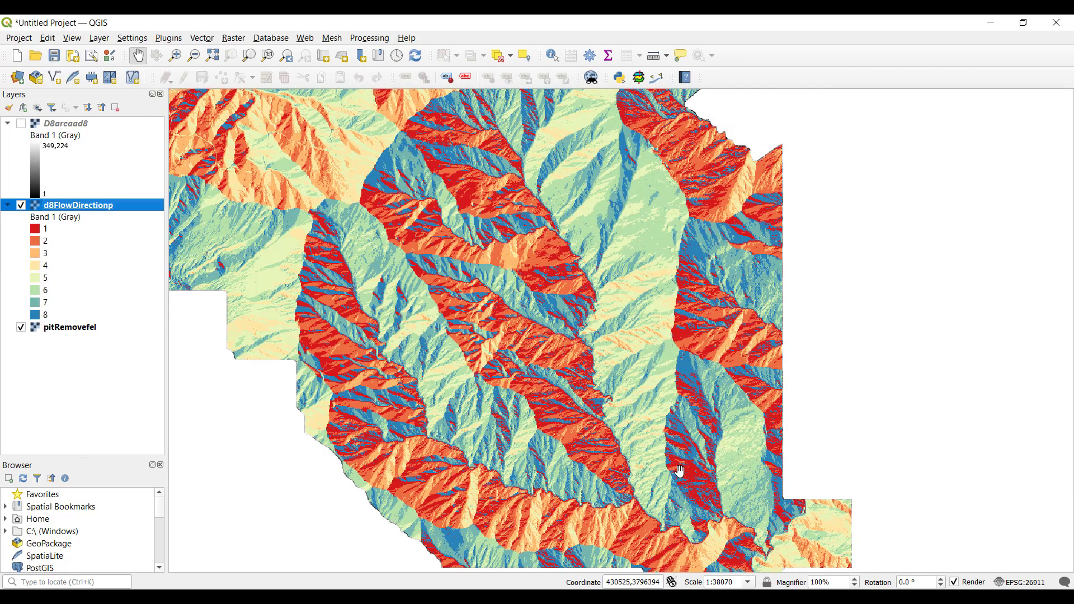
{"action": "left_click_drag", "start_coordinate": [679, 471], "coordinate": [701, 482]}
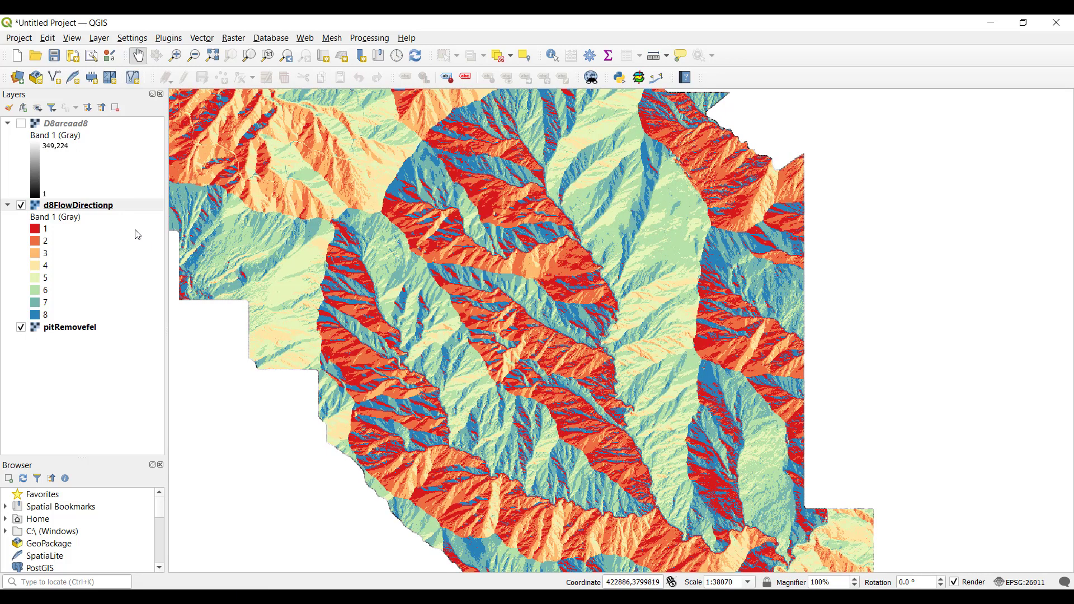
Step: Edit d8FlowDirectionp's colour ramp, changing the first colour from red to purple
{"action": "right_click", "coordinate": [105, 209]}
{"action": "left_click", "coordinate": [190, 471]}
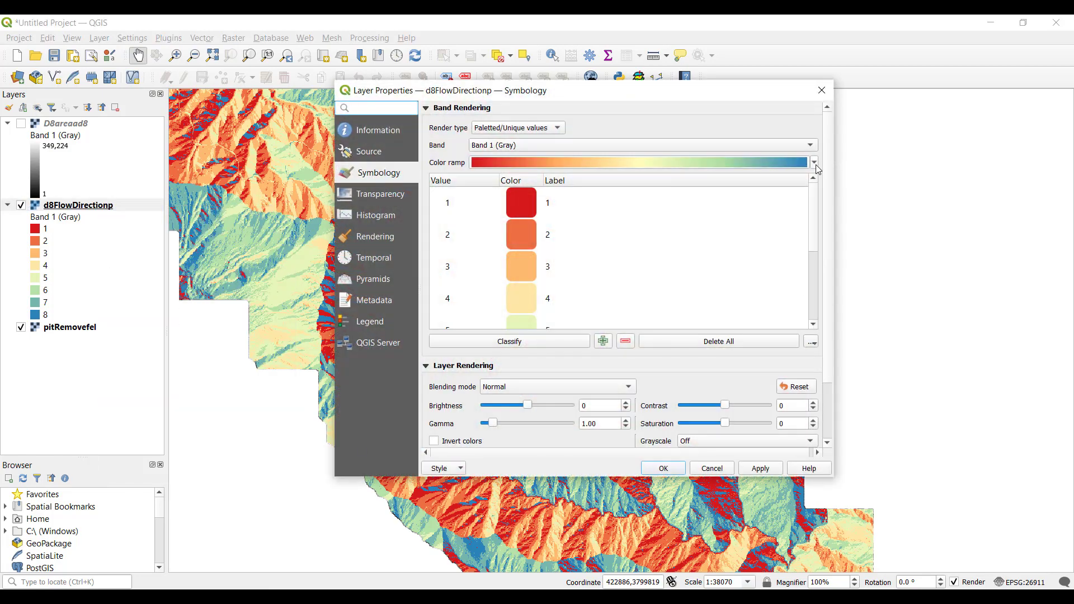
{"action": "left_click", "coordinate": [813, 163]}
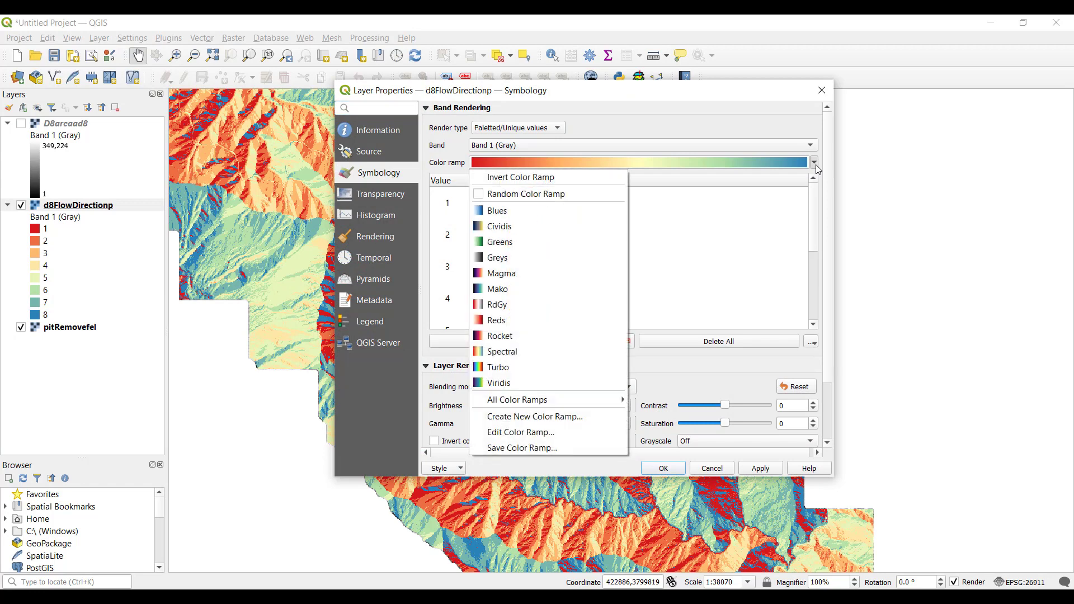
{"action": "left_click", "coordinate": [564, 434]}
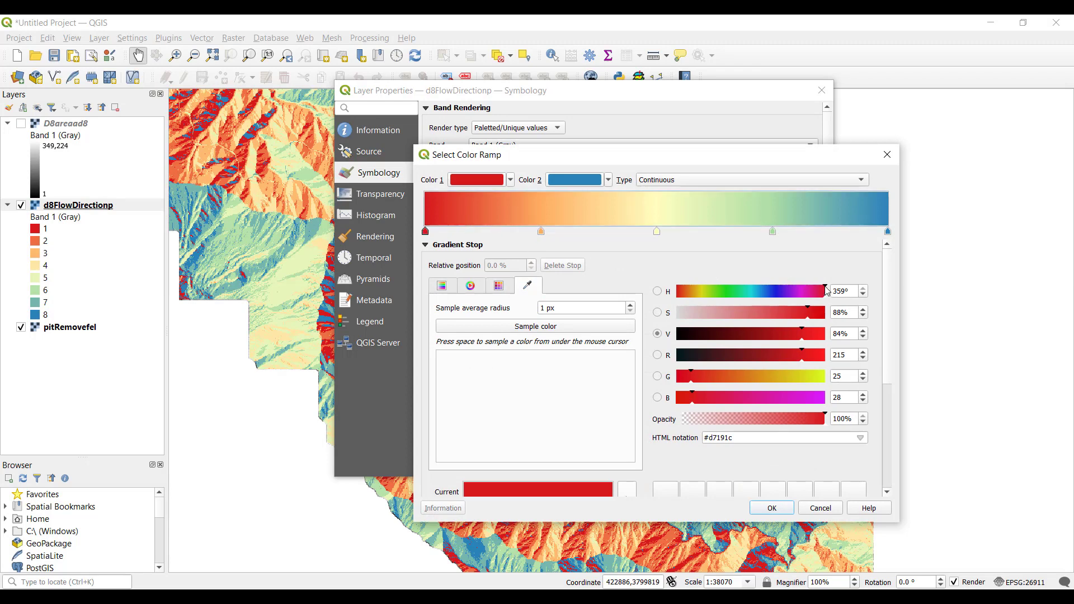
{"action": "left_click_drag", "start_coordinate": [826, 290], "coordinate": [793, 290]}
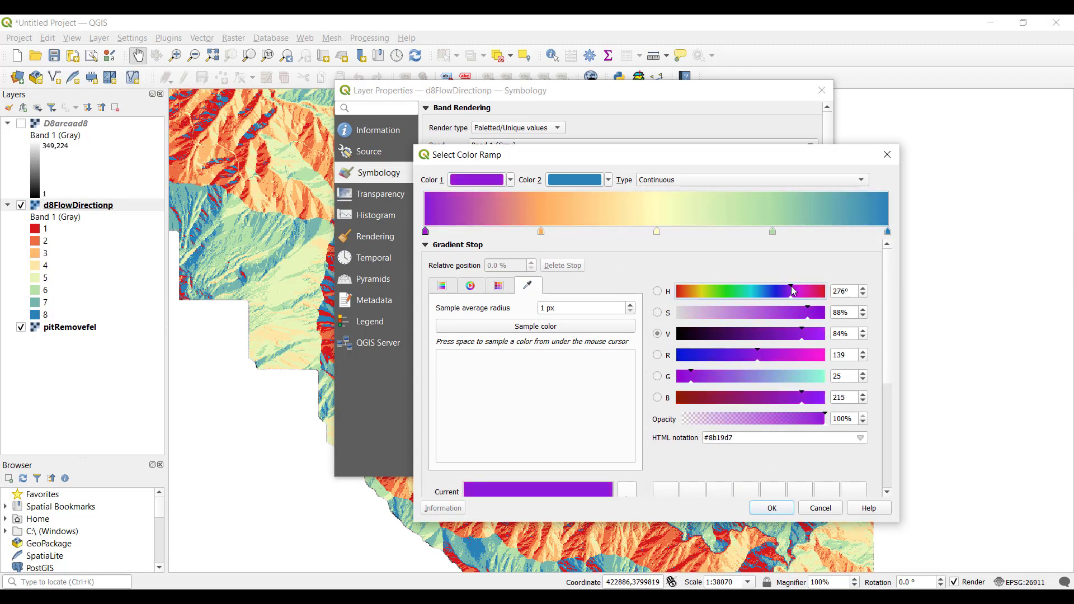
Step: Recolour the ramp stops: 25% pinkish red, 50% saturated yellow, 75% stronger green
{"action": "left_click", "coordinate": [541, 231]}
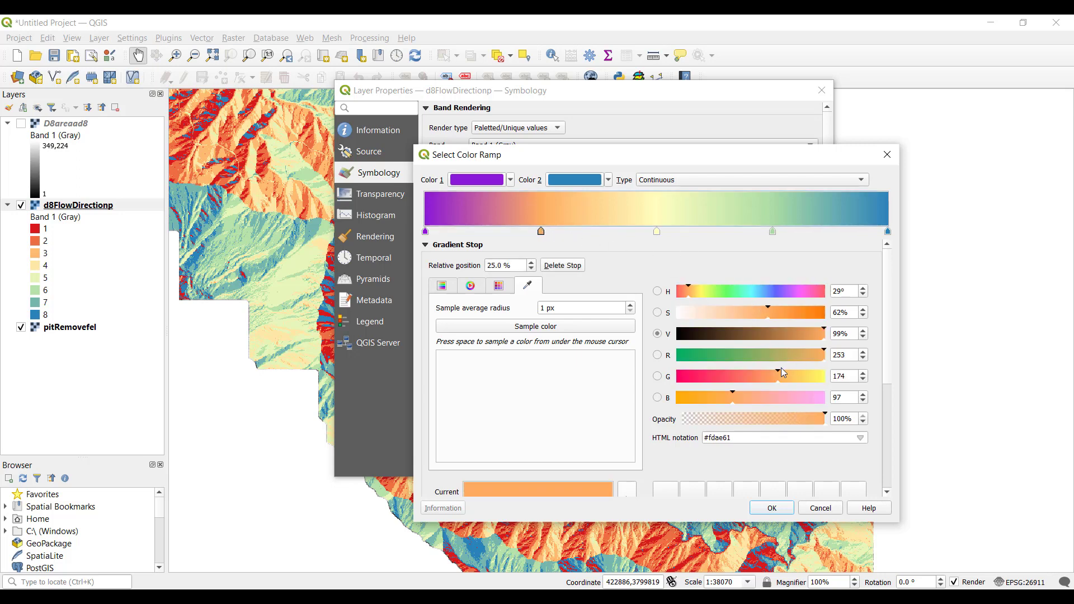
{"action": "left_click_drag", "start_coordinate": [779, 372], "coordinate": [716, 371]}
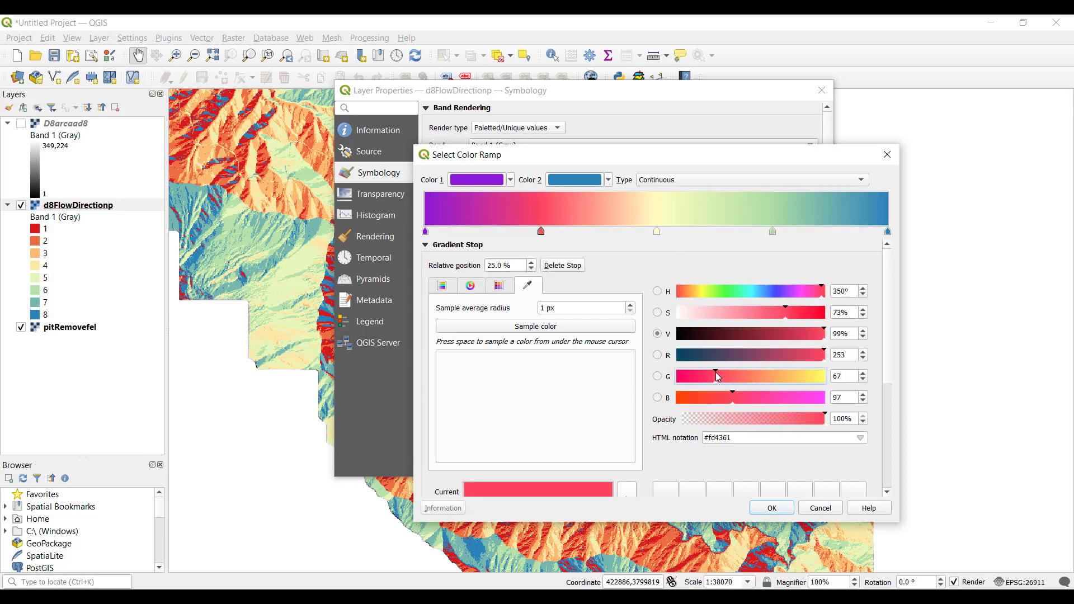
{"action": "left_click", "coordinate": [795, 312]}
{"action": "left_click", "coordinate": [815, 333]}
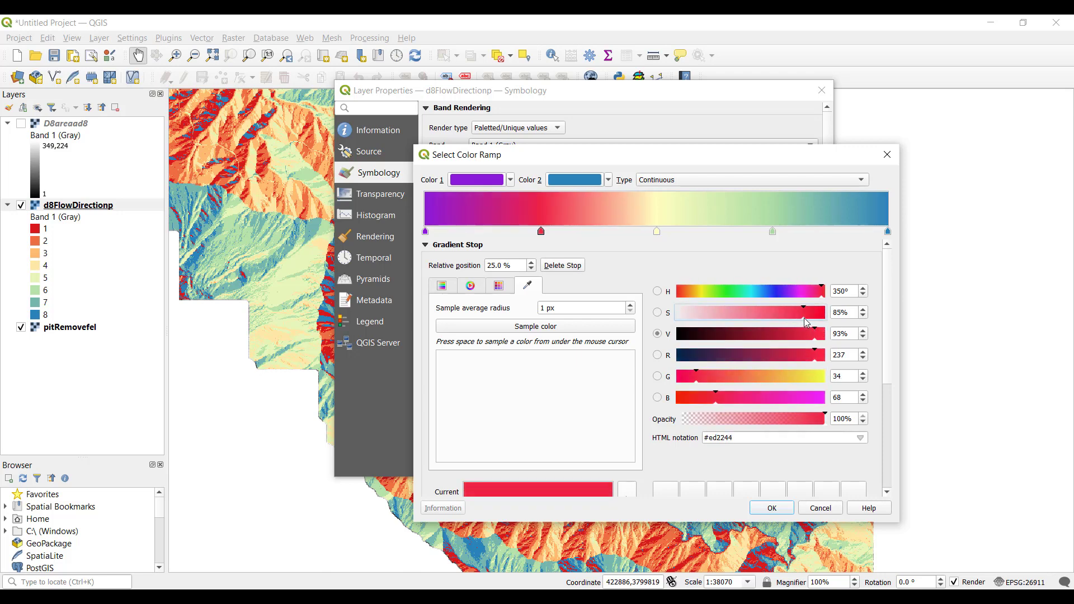
{"action": "left_click", "coordinate": [657, 231]}
{"action": "left_click_drag", "start_coordinate": [729, 312], "coordinate": [770, 312]}
{"action": "left_click", "coordinate": [773, 231]}
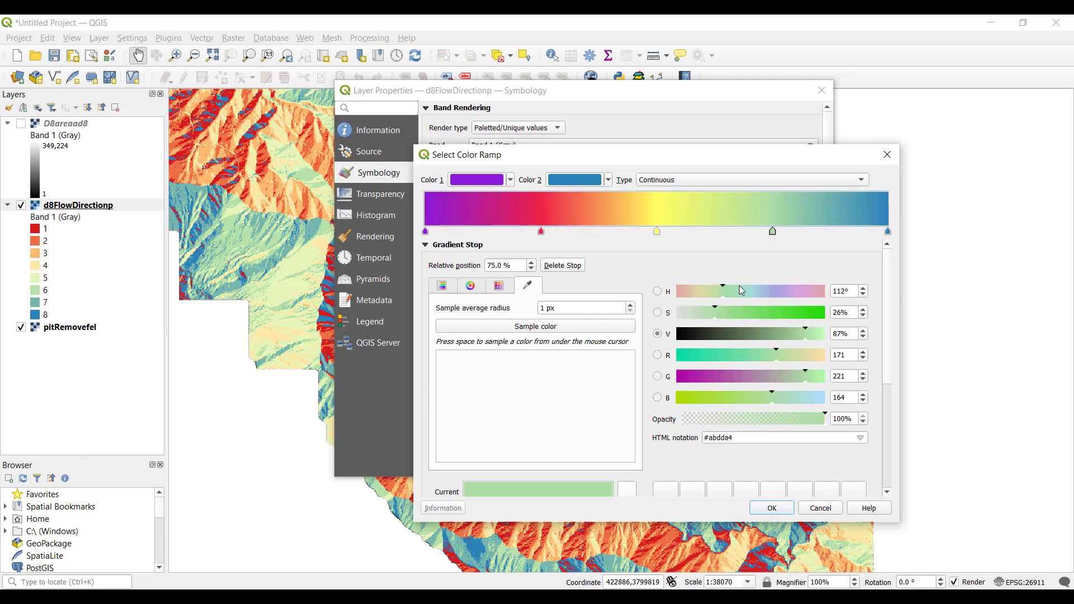
{"action": "left_click", "coordinate": [763, 312]}
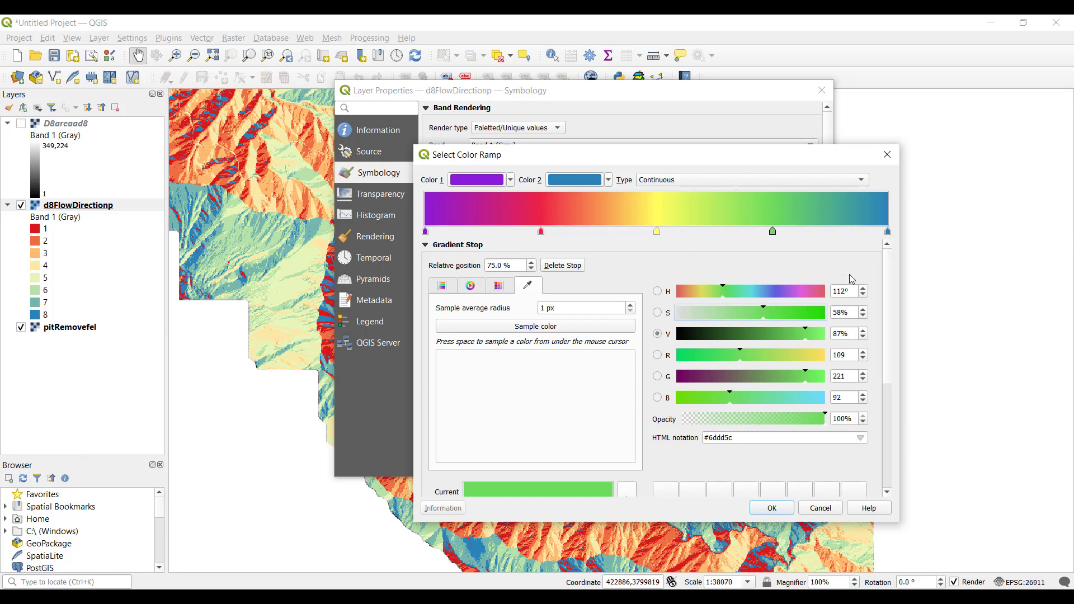
{"action": "left_click", "coordinate": [771, 507]}
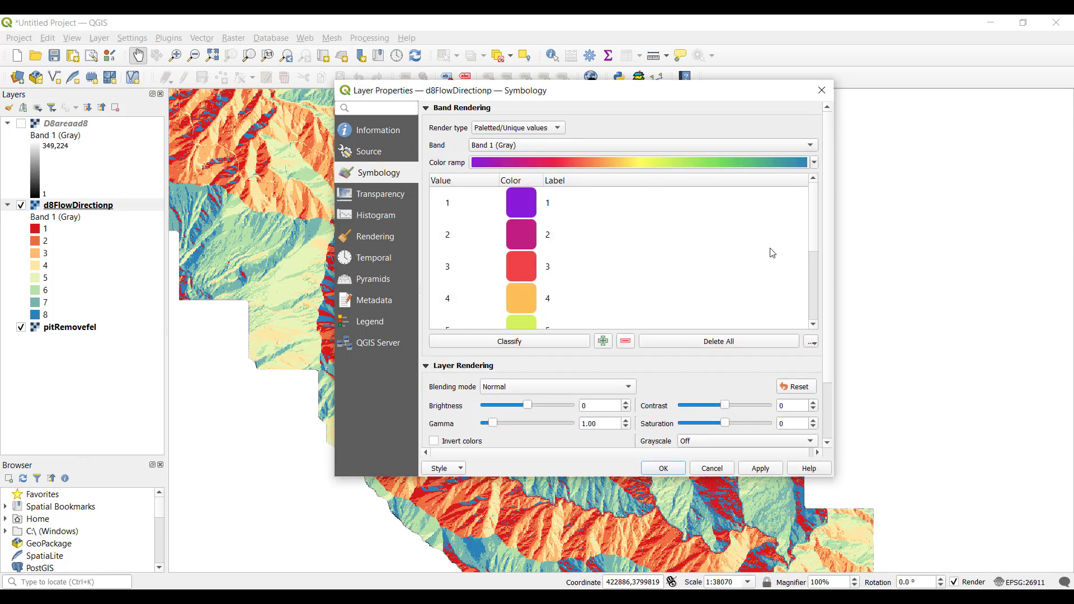
Step: Label the flow-direction classes with compass names such as Northeast, North and Northwest
{"action": "double_click", "coordinate": [548, 203]}
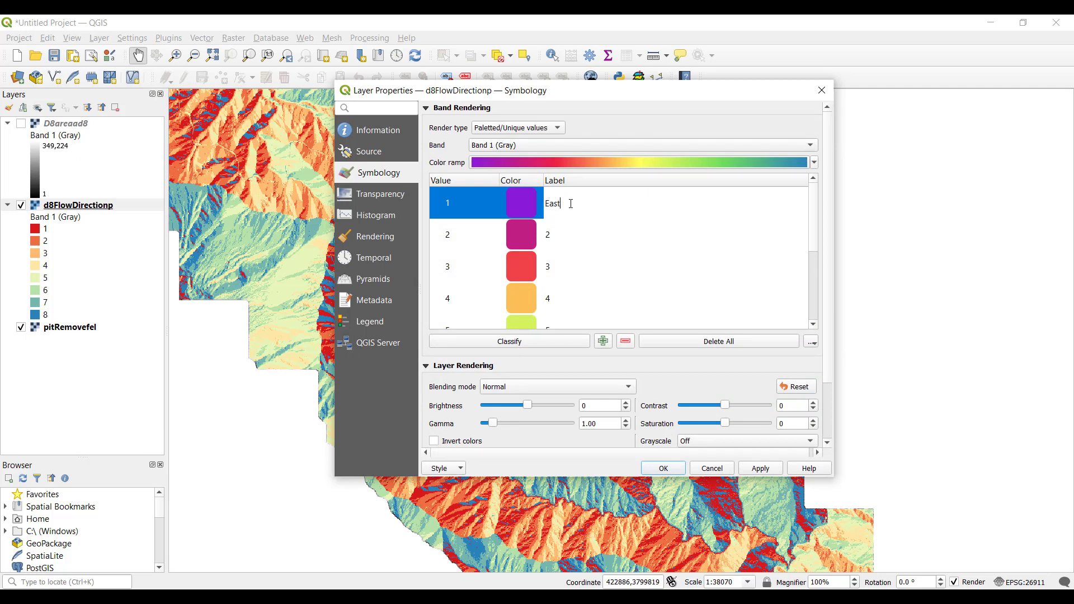
{"action": "double_click", "coordinate": [550, 235]}
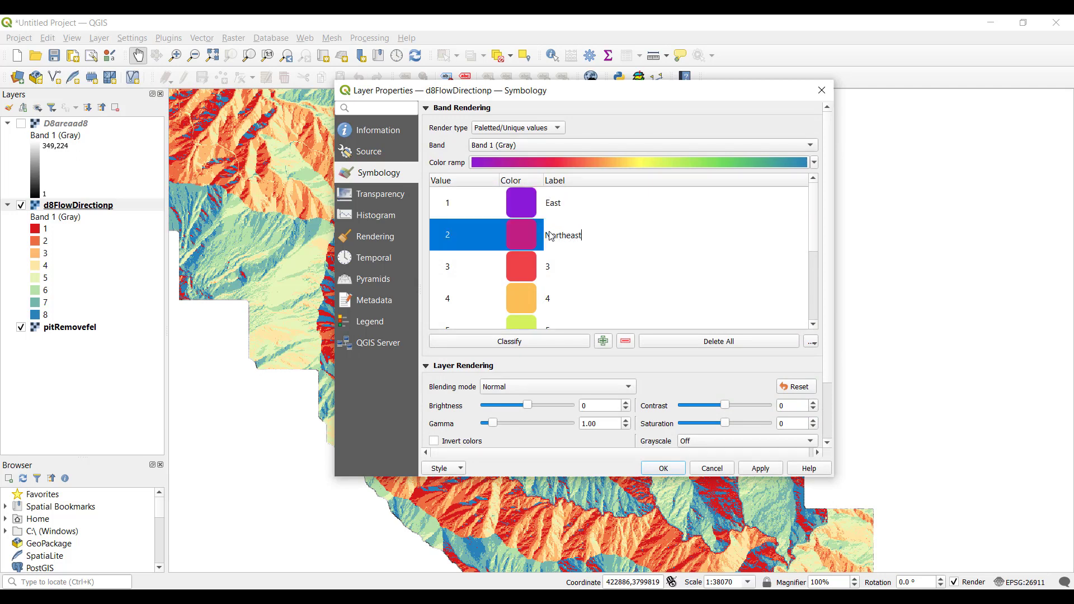
{"action": "double_click", "coordinate": [557, 271]}
{"action": "type", "text": "North"}
{"action": "double_click", "coordinate": [555, 298]}
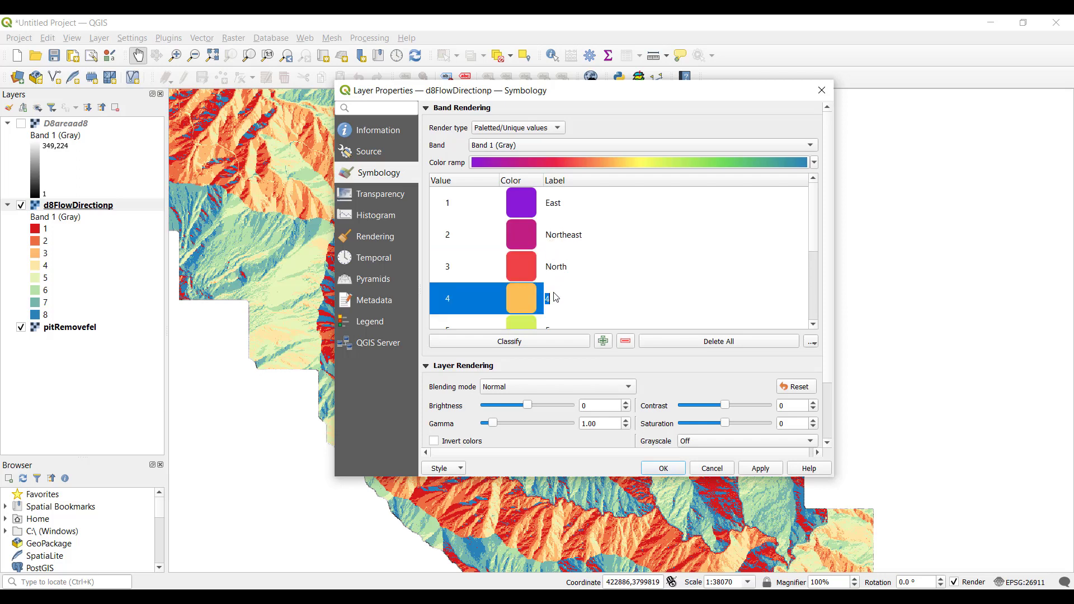
{"action": "type", "text": "Northwest"}
{"action": "key", "text": "Return"}
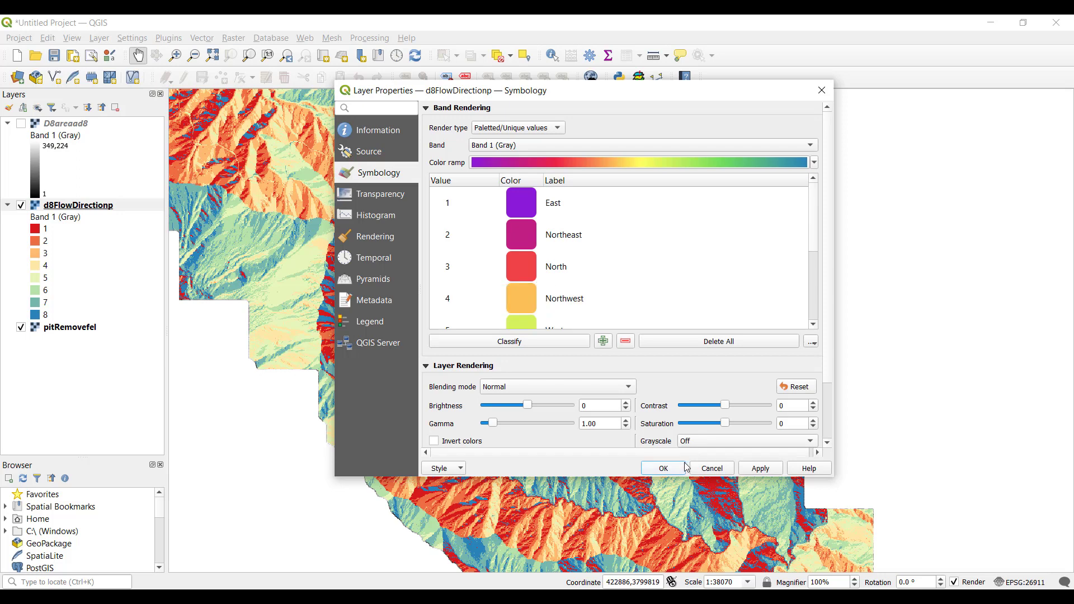
{"action": "left_click", "coordinate": [663, 469]}
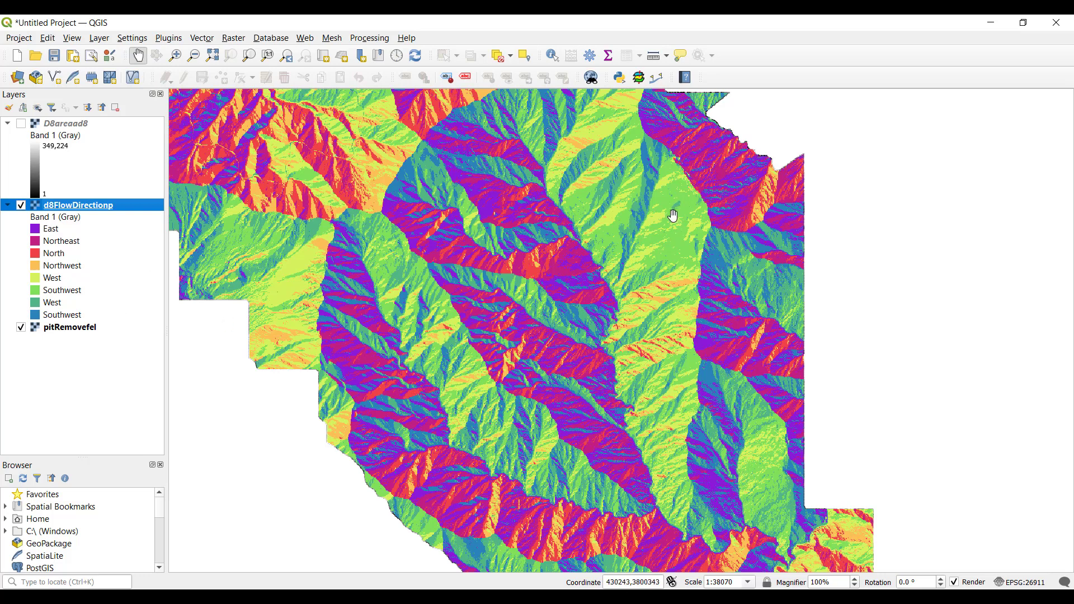
{"action": "left_click_drag", "start_coordinate": [672, 216], "coordinate": [654, 235]}
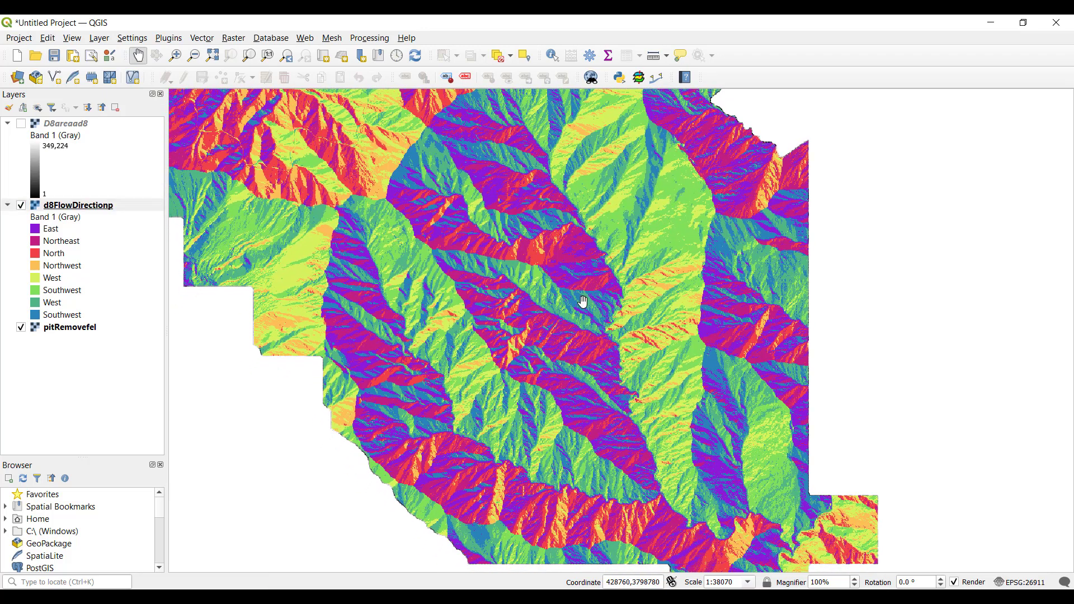
Step: Show D8areaad8 and hide the d8FlowDirectionp and pitRemovefel layers
{"action": "left_click", "coordinate": [21, 123]}
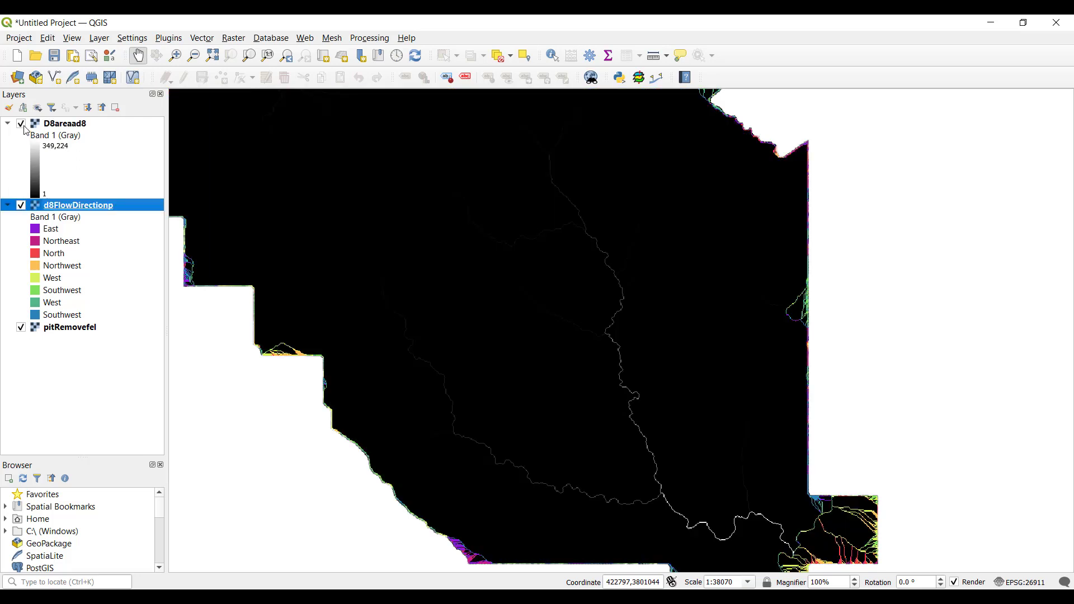
{"action": "left_click", "coordinate": [21, 205]}
{"action": "left_click", "coordinate": [21, 327]}
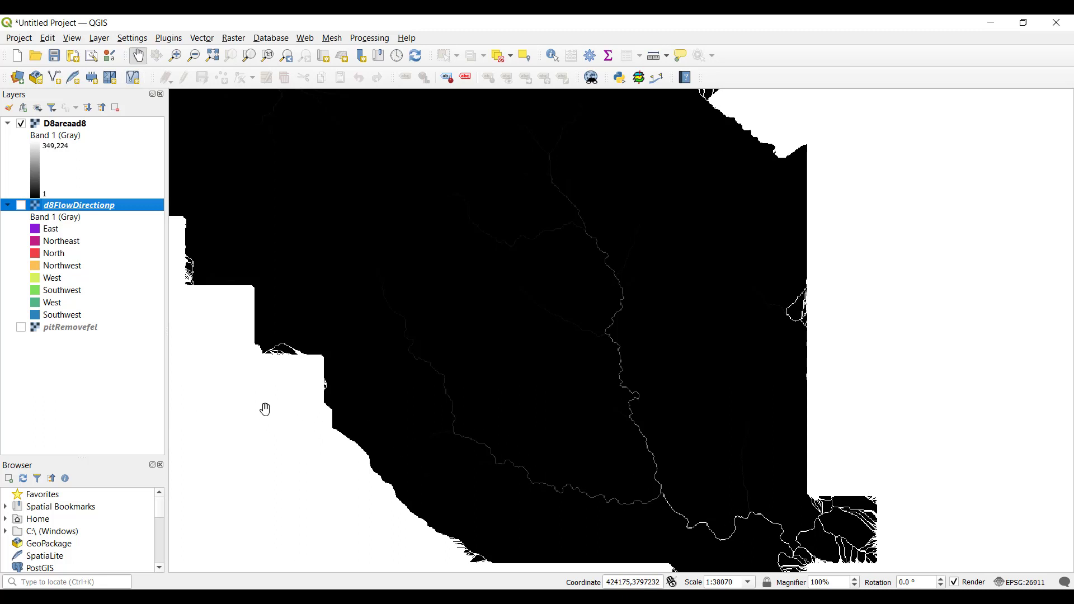
Step: Compute log10("D8areaad8@1") in the Raster Calculator, saving the output as D8areaLog
{"action": "left_click", "coordinate": [249, 44]}
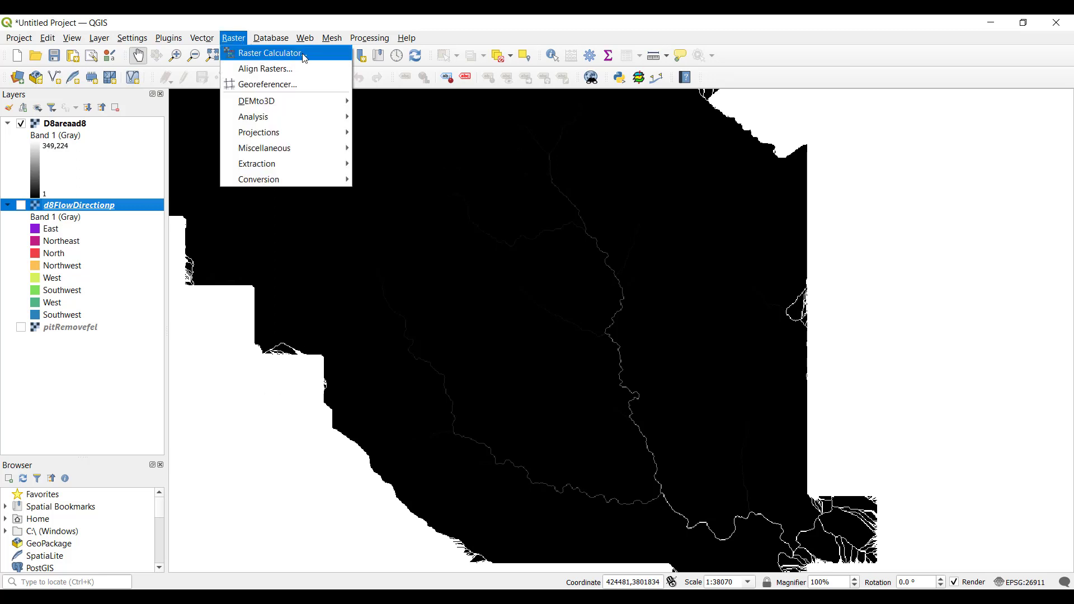
{"action": "left_click", "coordinate": [306, 58]}
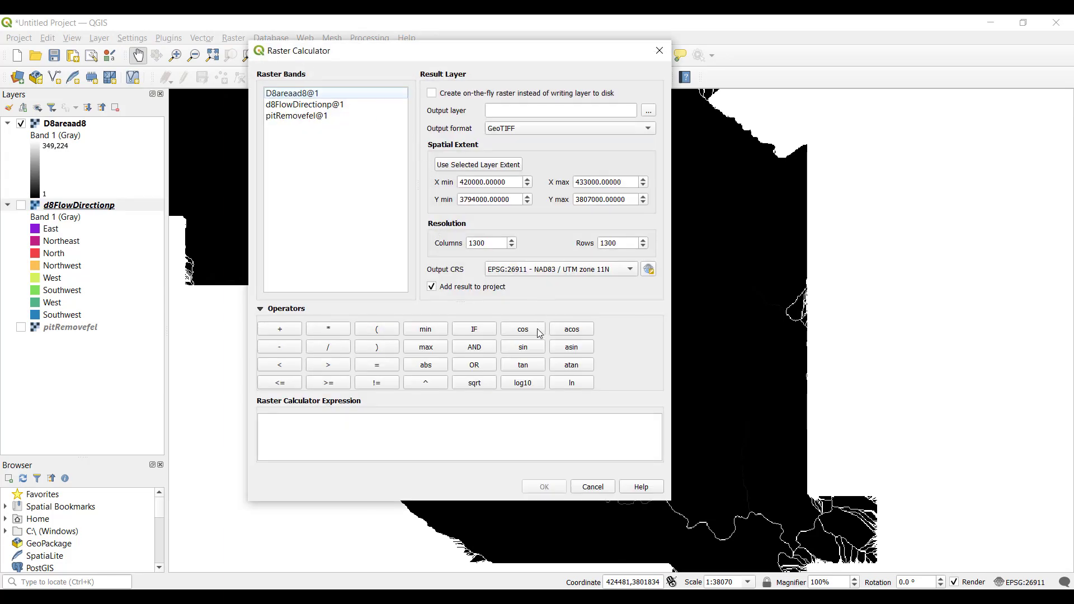
{"action": "left_click", "coordinate": [535, 385]}
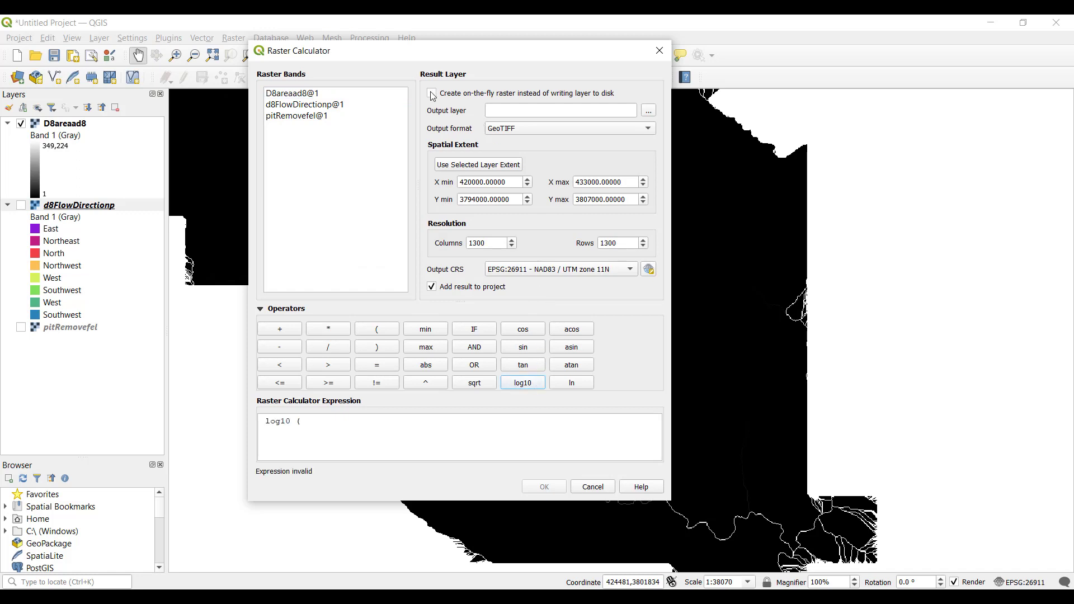
{"action": "double_click", "coordinate": [302, 94]}
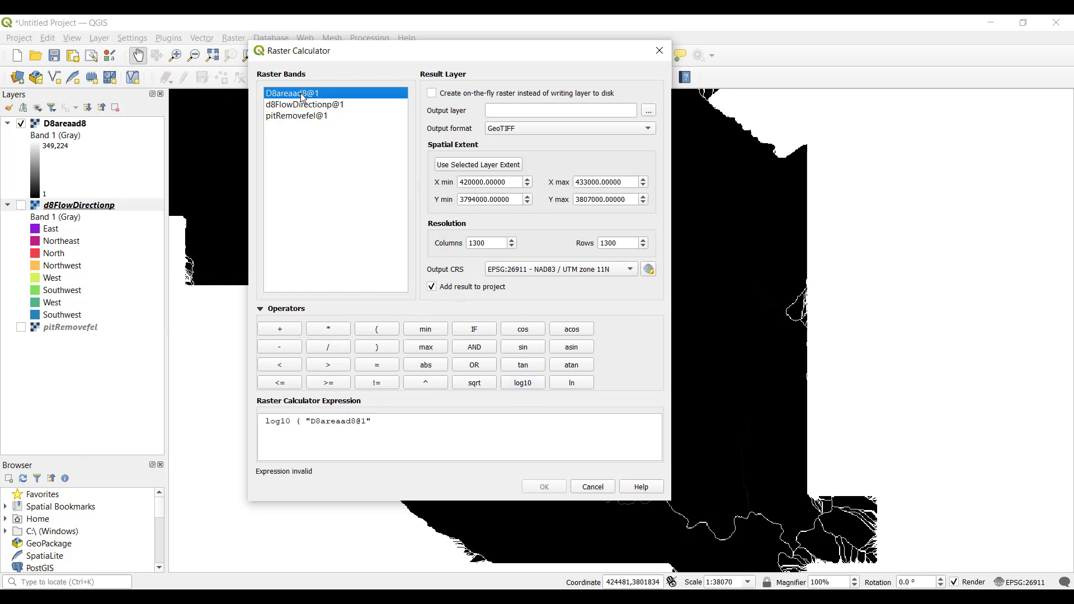
{"action": "left_click", "coordinate": [387, 346]}
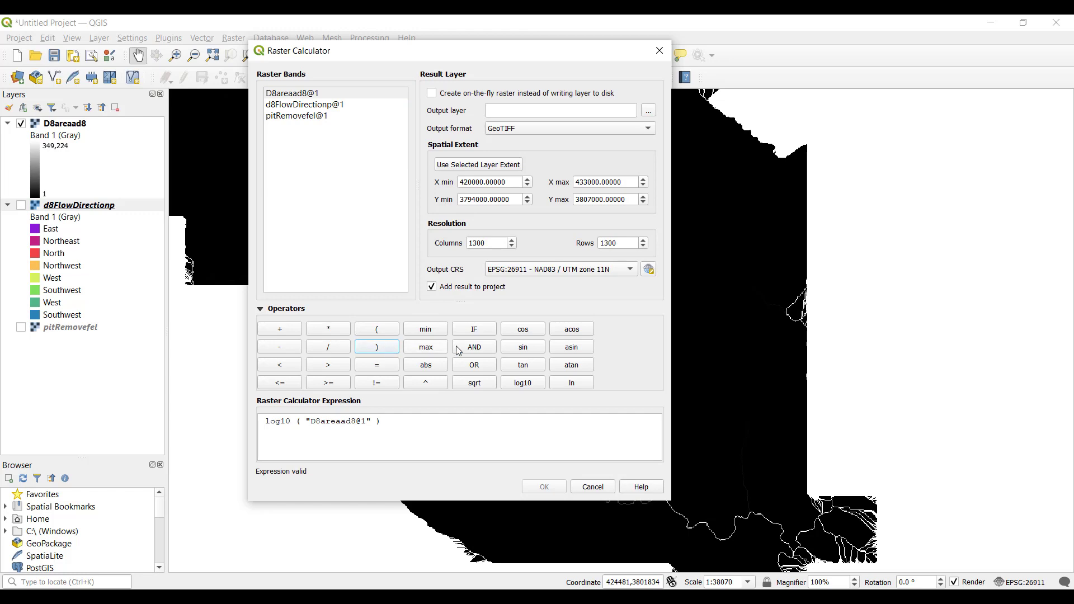
{"action": "left_click", "coordinate": [648, 112]}
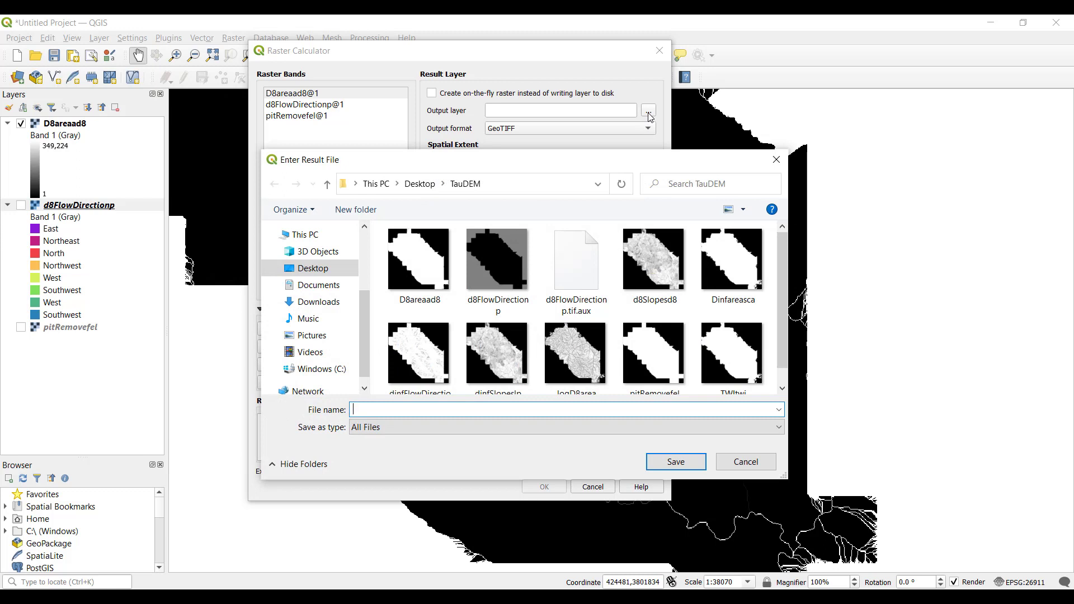
{"action": "type", "text": "D8areaLog"}
{"action": "left_click", "coordinate": [689, 463]}
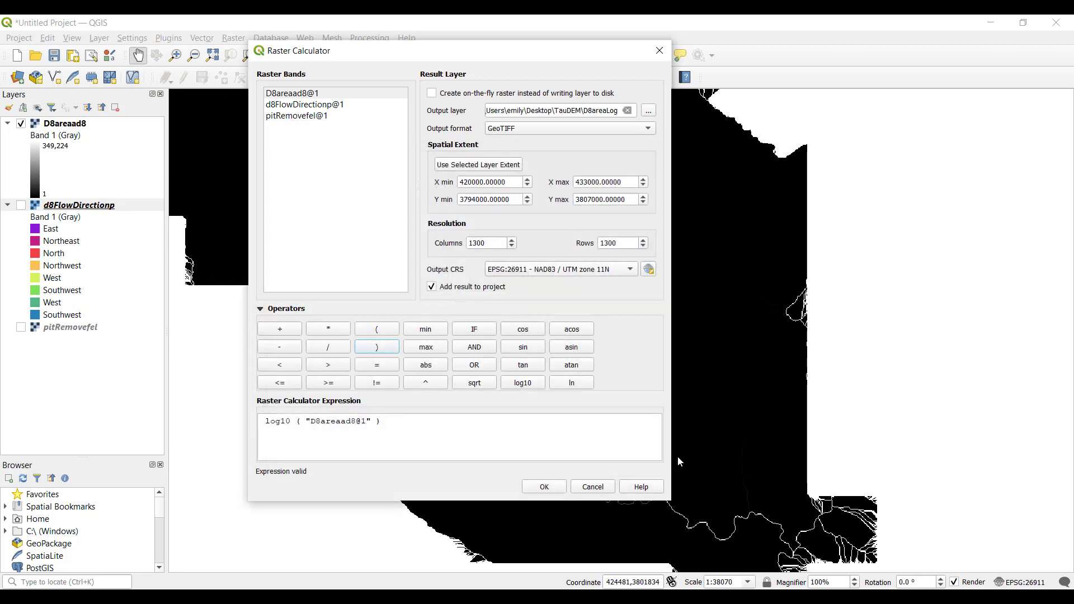
{"action": "left_click", "coordinate": [544, 487]}
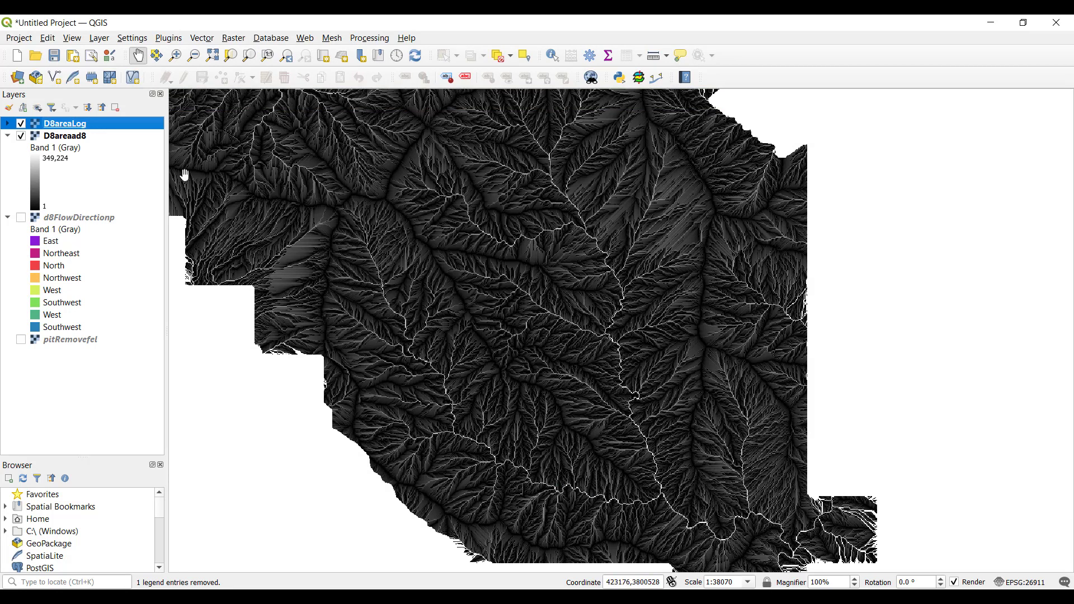
Step: Render D8areaLog as singleband pseudocolor with an inverted Plasma ramp, yellow to purple
{"action": "left_click", "coordinate": [7, 123]}
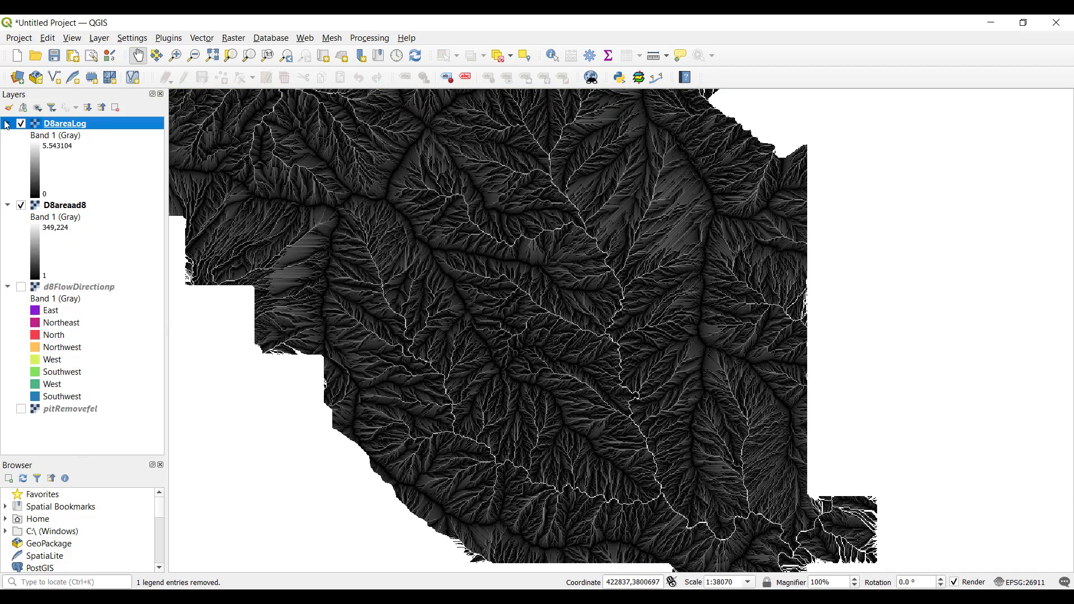
{"action": "right_click", "coordinate": [109, 122]}
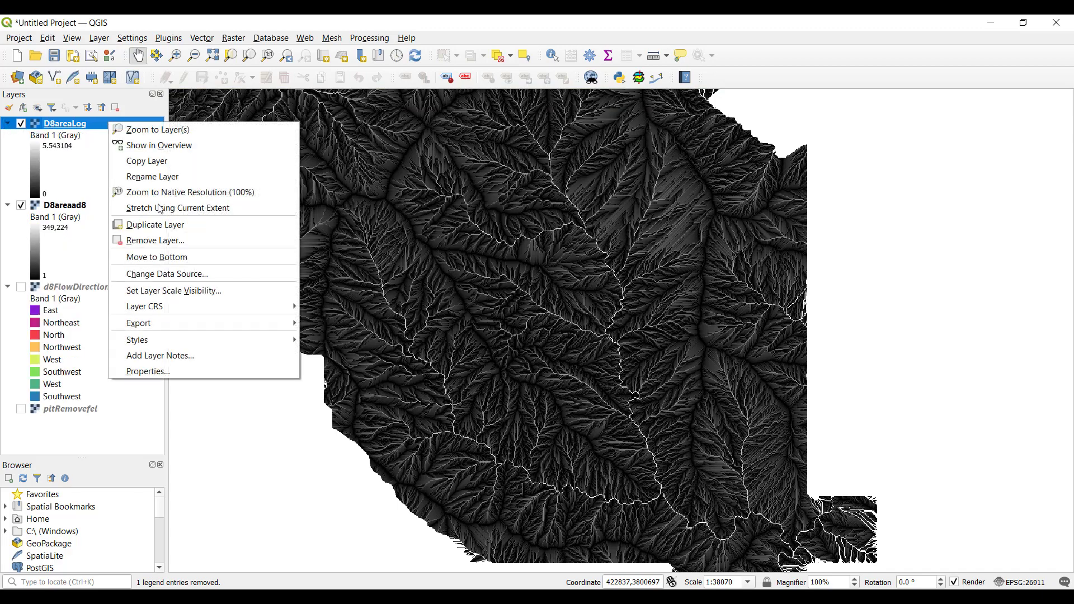
{"action": "left_click", "coordinate": [180, 372]}
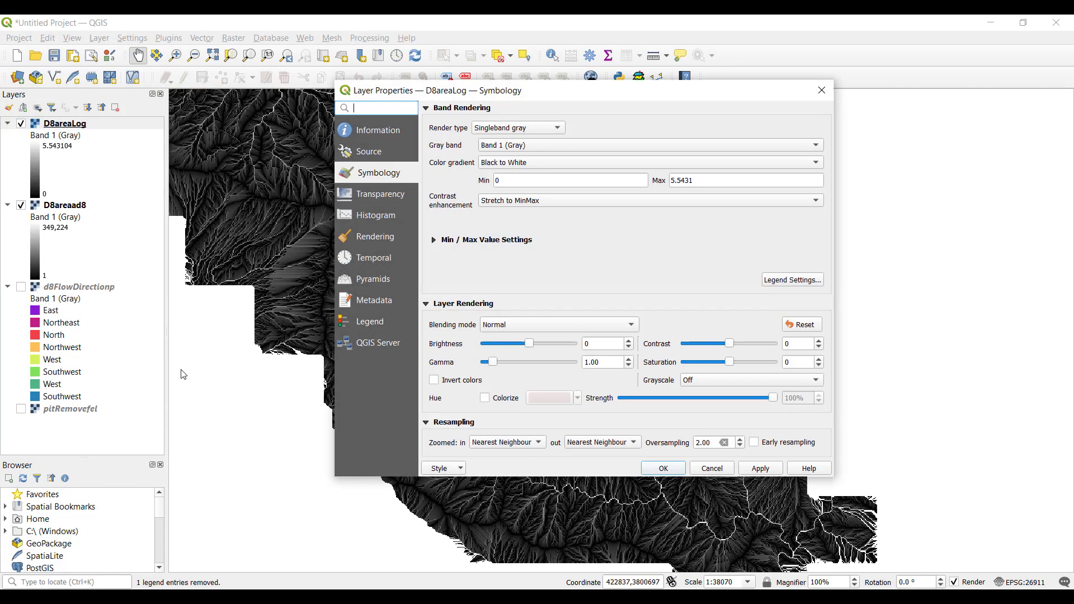
{"action": "left_click", "coordinate": [553, 128]}
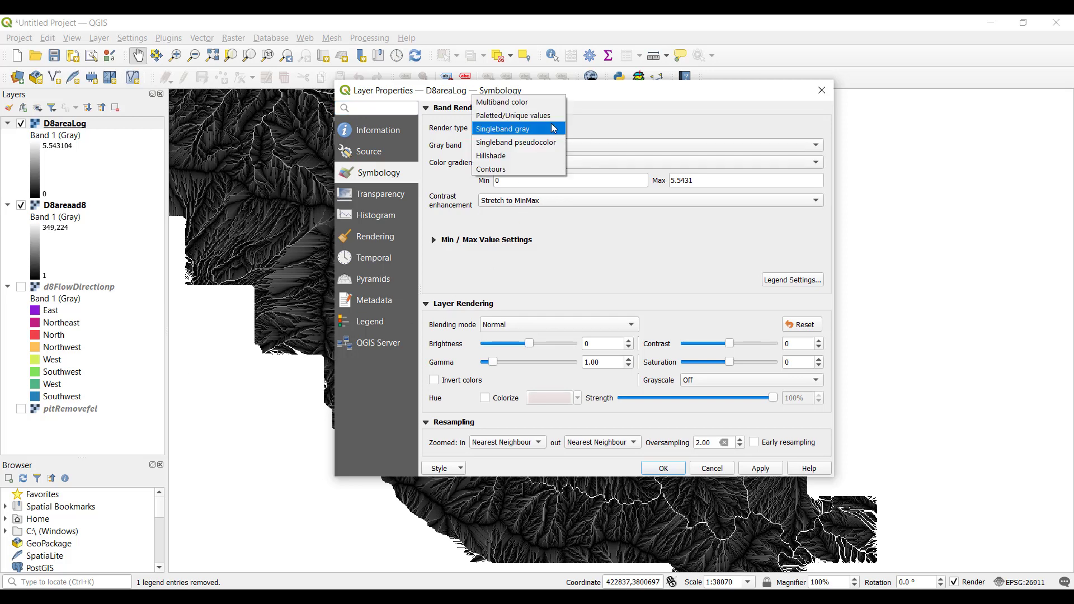
{"action": "left_click", "coordinate": [561, 147]}
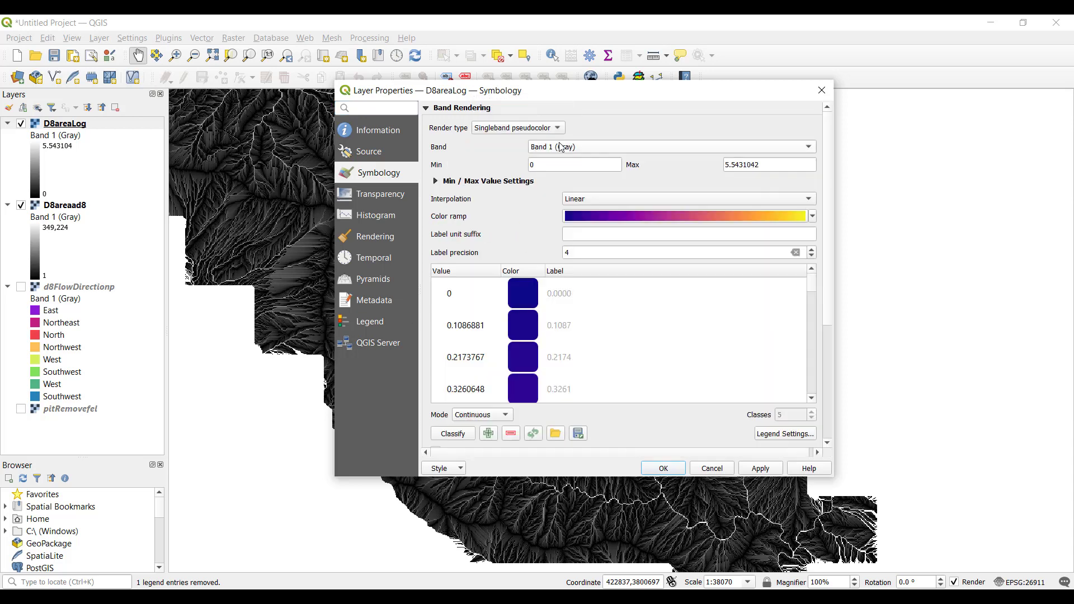
{"action": "left_click", "coordinate": [814, 216]}
{"action": "mouse_move", "coordinate": [714, 442]}
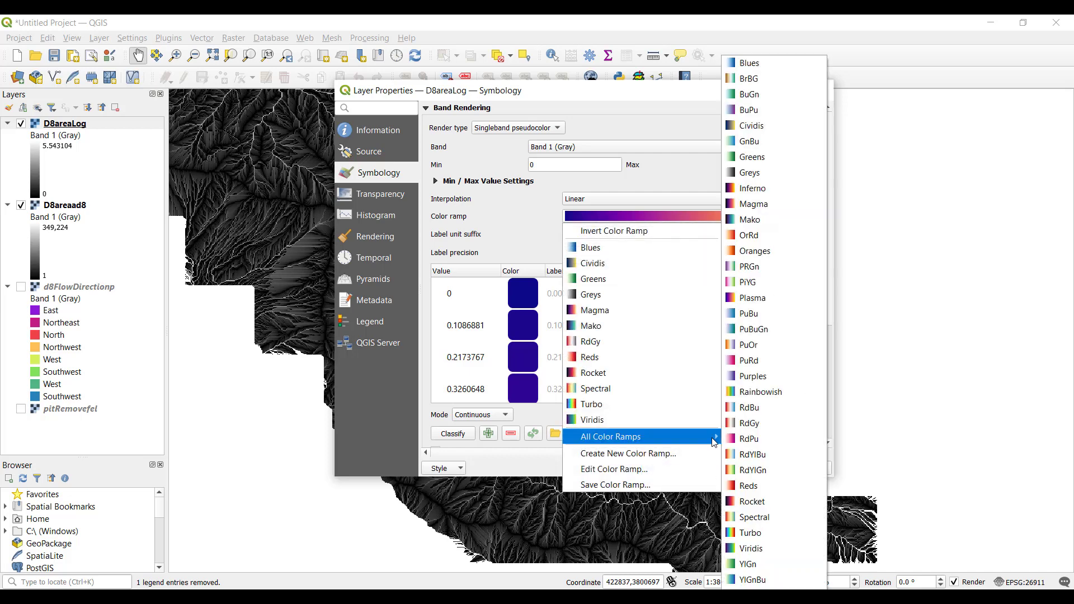
{"action": "left_click", "coordinate": [782, 300]}
{"action": "left_click", "coordinate": [813, 217]}
{"action": "left_click", "coordinate": [672, 231]}
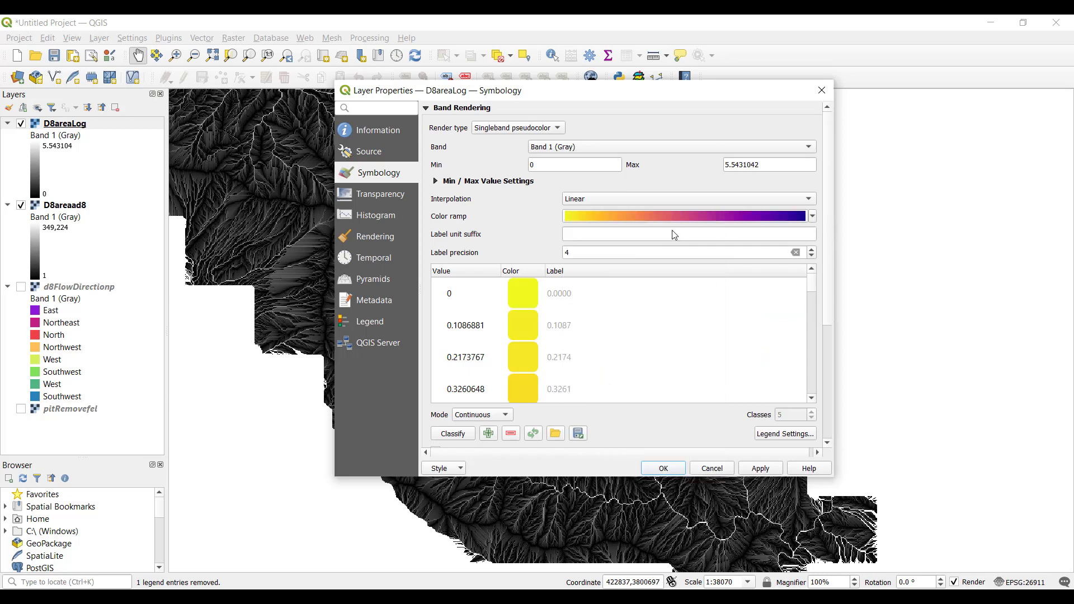
{"action": "left_click_drag", "start_coordinate": [810, 296], "coordinate": [801, 401]}
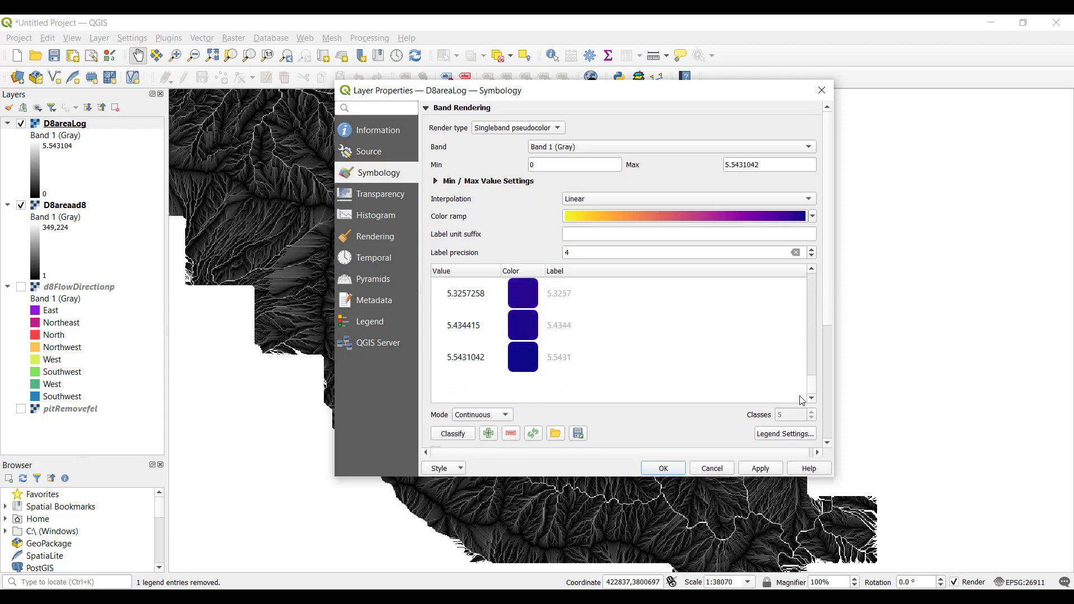
{"action": "left_click", "coordinate": [670, 471]}
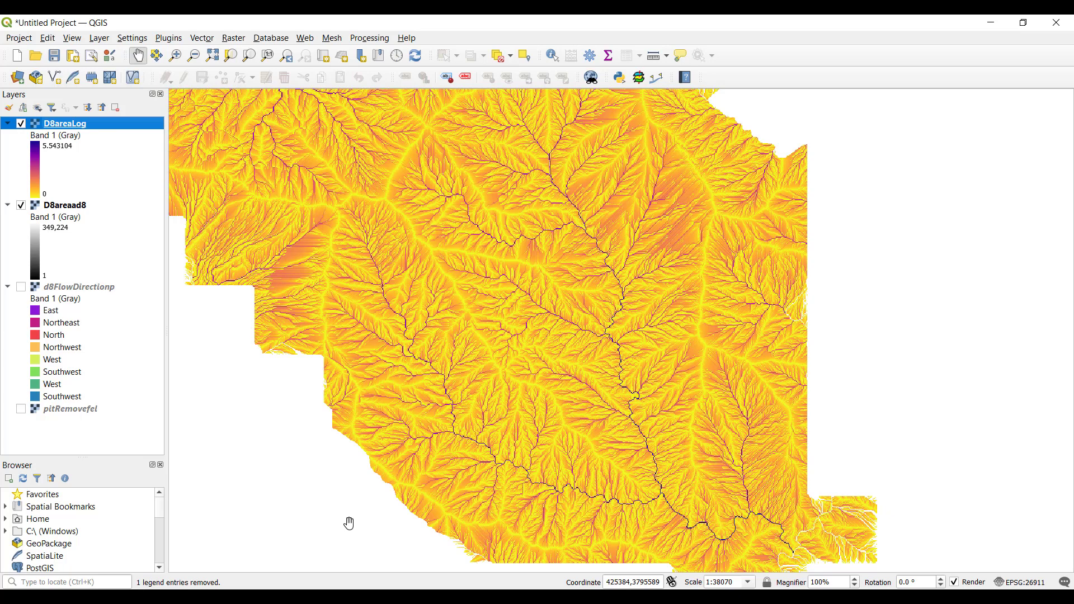
Step: Enter the Raster Calculator expression "D8areaLog@1" / ("D8areaLog@1" >= 3.5)
{"action": "left_click", "coordinate": [241, 39]}
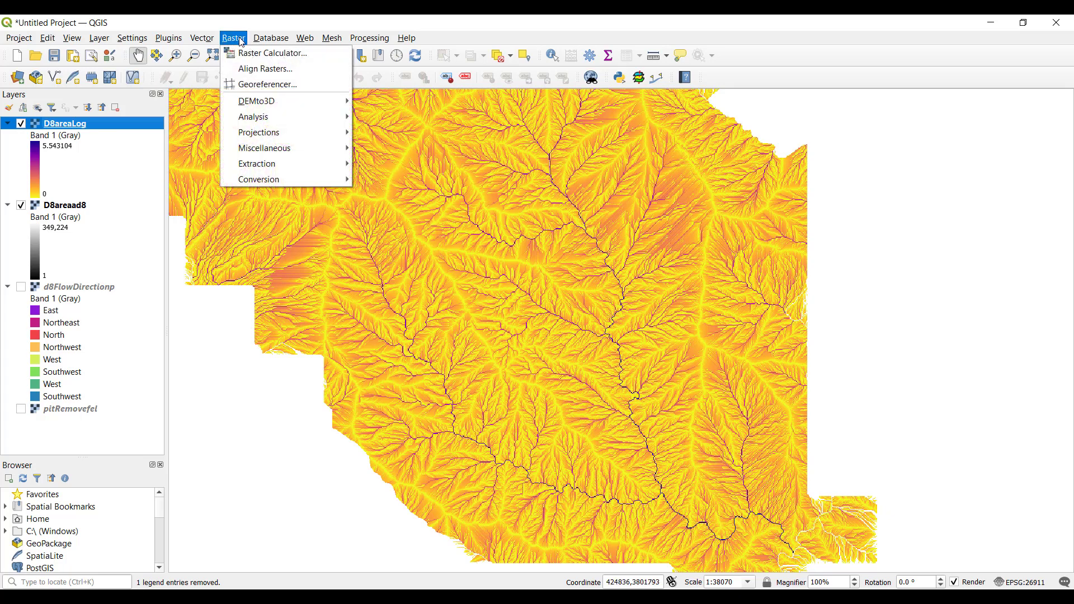
{"action": "left_click", "coordinate": [309, 55]}
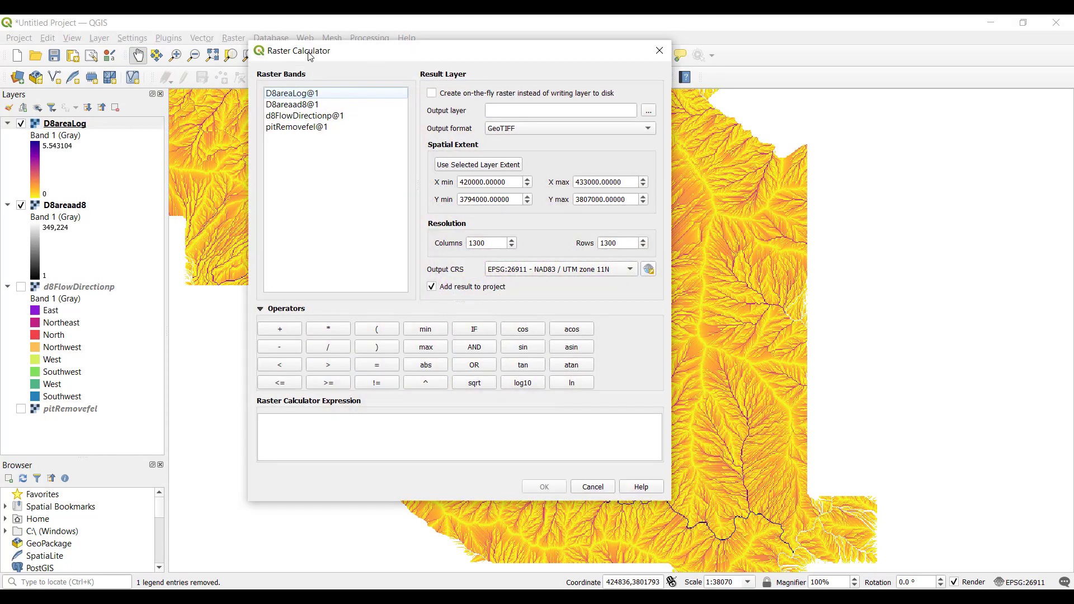
{"action": "double_click", "coordinate": [295, 95]}
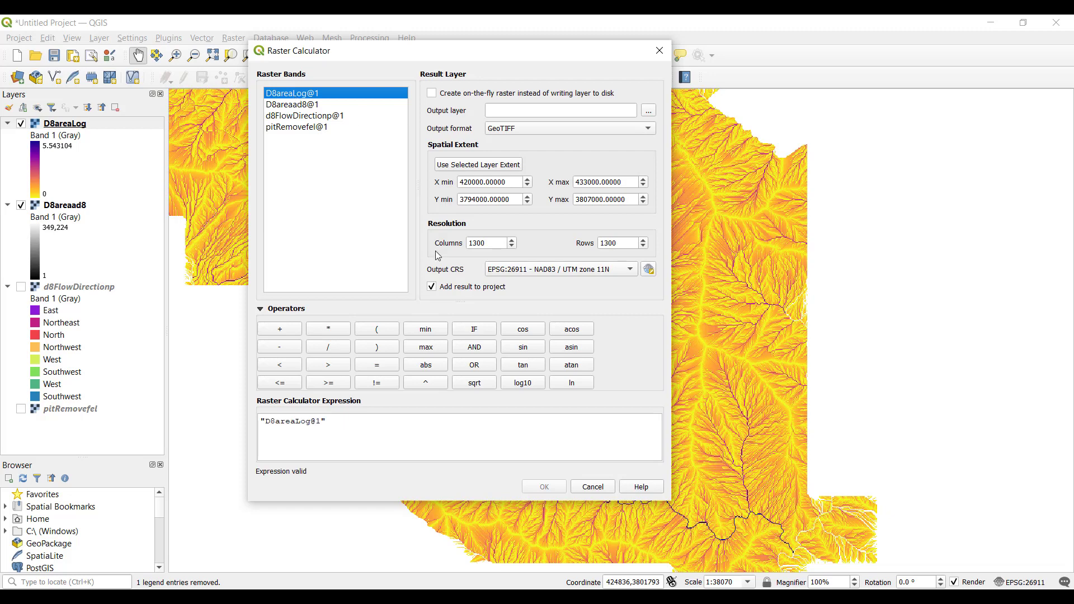
{"action": "left_click", "coordinate": [328, 347]}
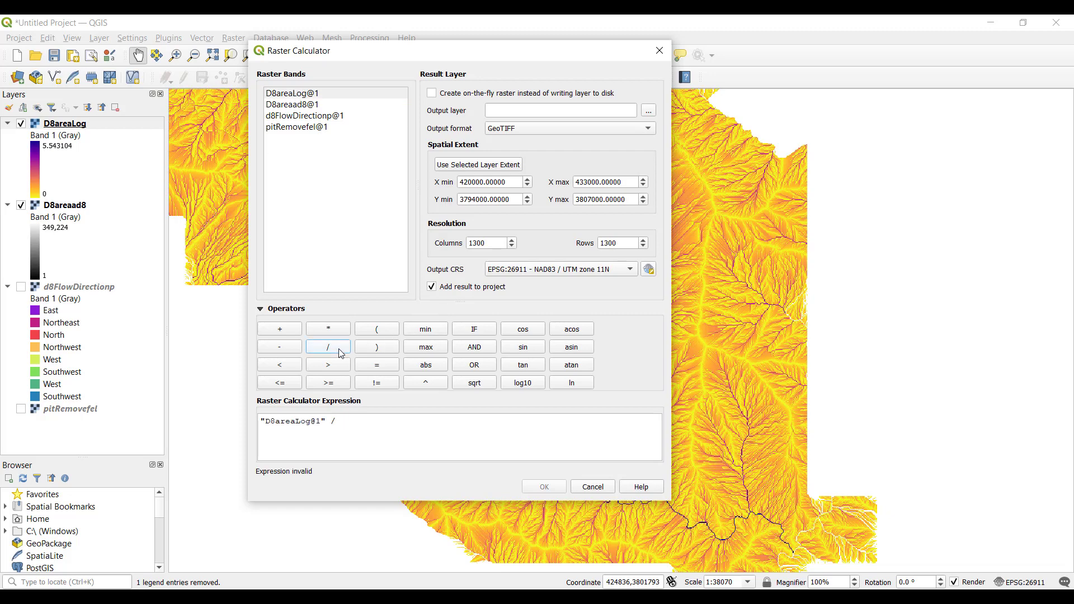
{"action": "left_click", "coordinate": [385, 330]}
{"action": "double_click", "coordinate": [314, 96]}
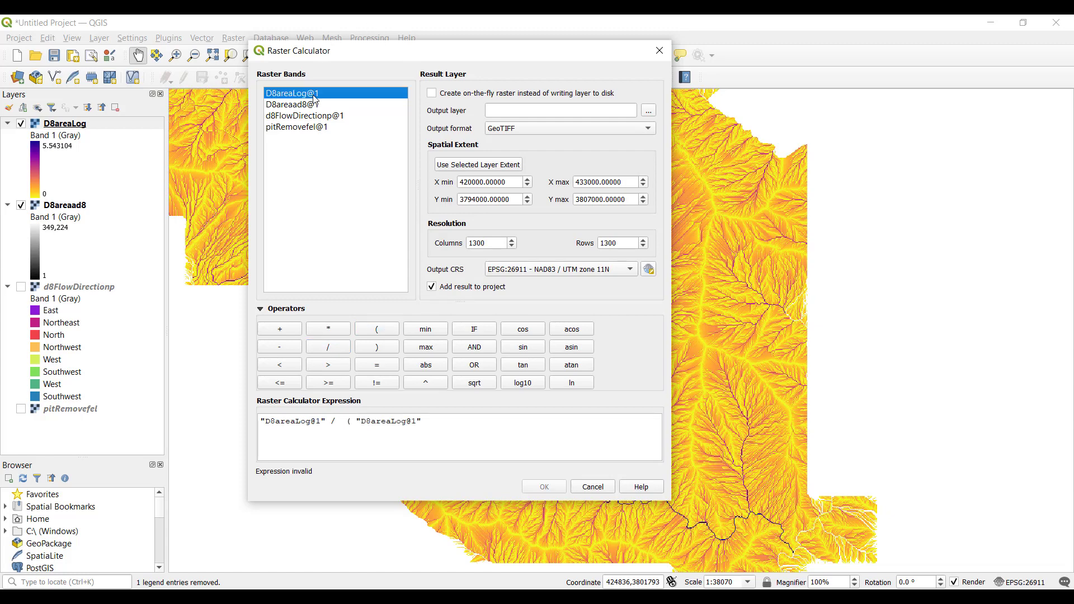
{"action": "left_click", "coordinate": [341, 386]}
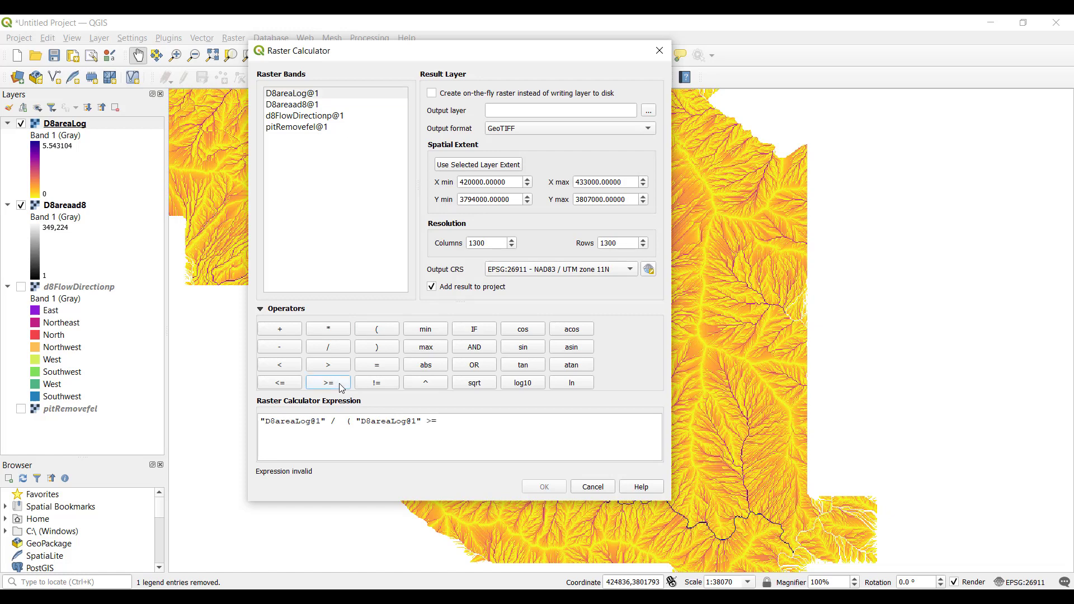
{"action": "left_click", "coordinate": [505, 422]}
{"action": "type", "text": "3.5"}
{"action": "left_click", "coordinate": [389, 348]}
Step: Save the result as the D8Network GeoTIFF and run the calculation
{"action": "left_click", "coordinate": [649, 111]}
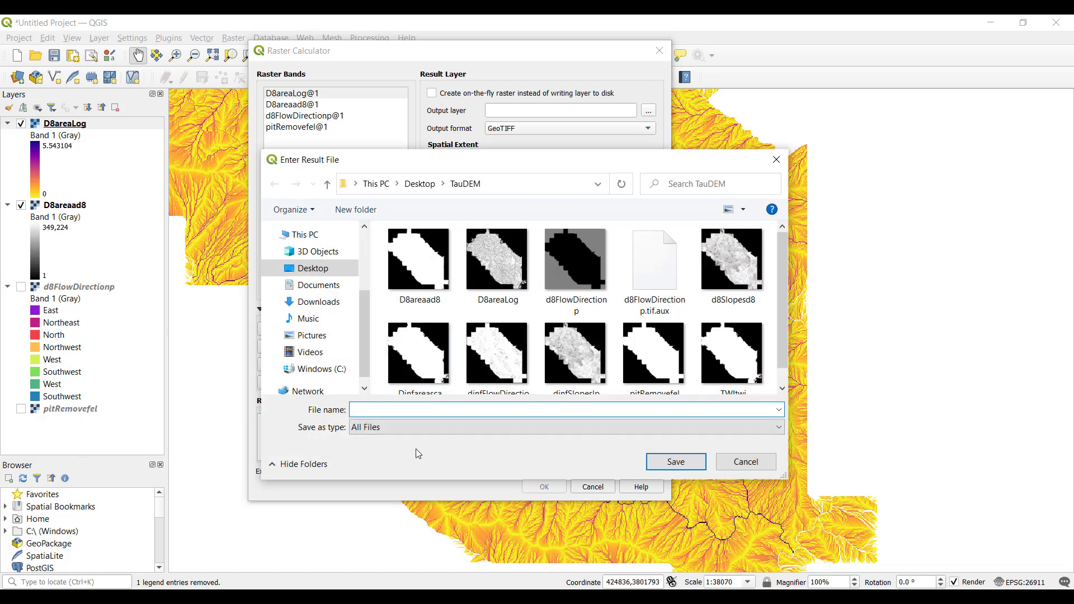
{"action": "type", "text": "D8Network"}
{"action": "left_click", "coordinate": [689, 462]}
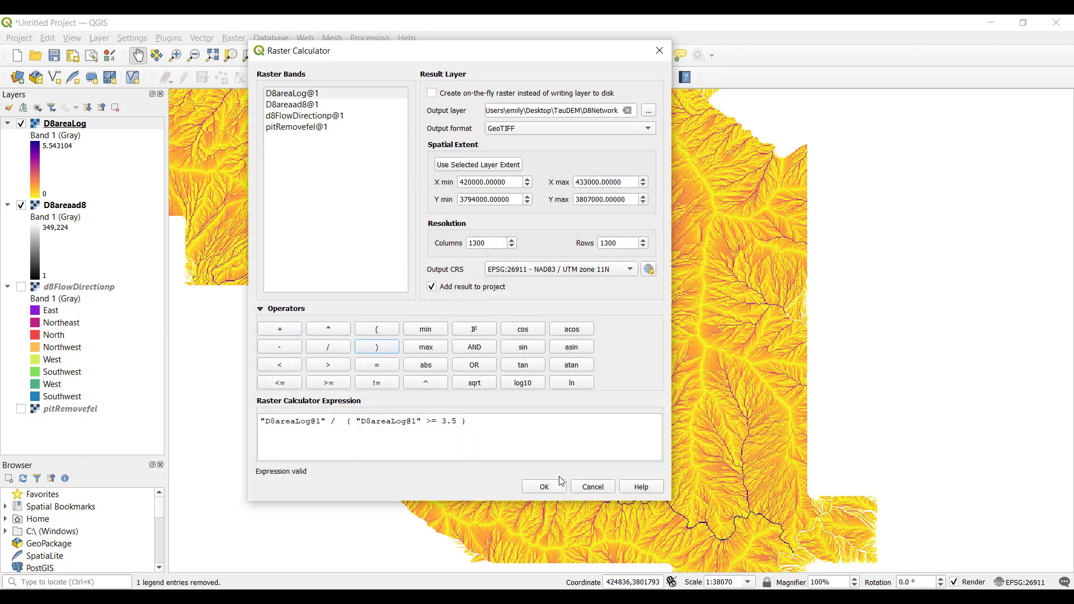
{"action": "left_click", "coordinate": [544, 487]}
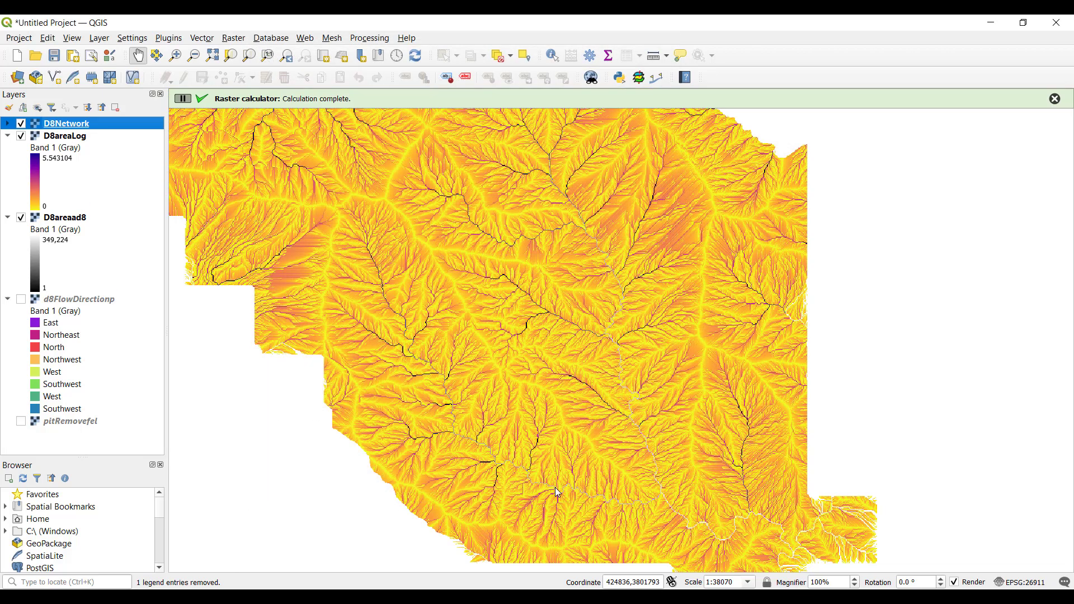
Step: Hide D8areaLog and D8areaad8 so D8Network (3.504063–5.543104) displays alone
{"action": "left_click", "coordinate": [8, 123]}
{"action": "left_click", "coordinate": [21, 206]}
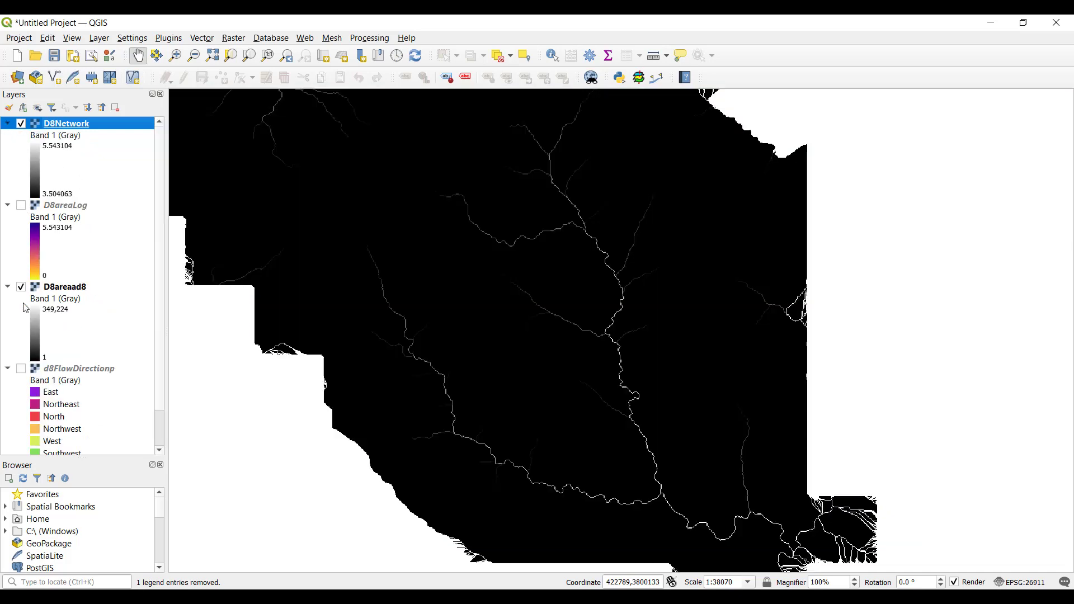
{"action": "left_click", "coordinate": [21, 287]}
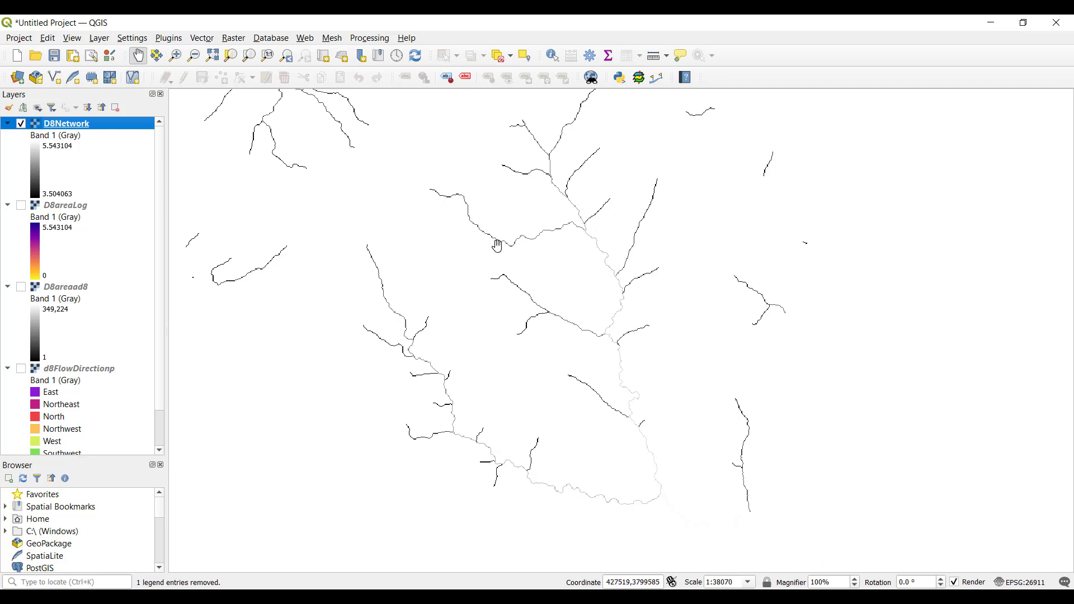
{"action": "left_click_drag", "start_coordinate": [497, 246], "coordinate": [515, 264]}
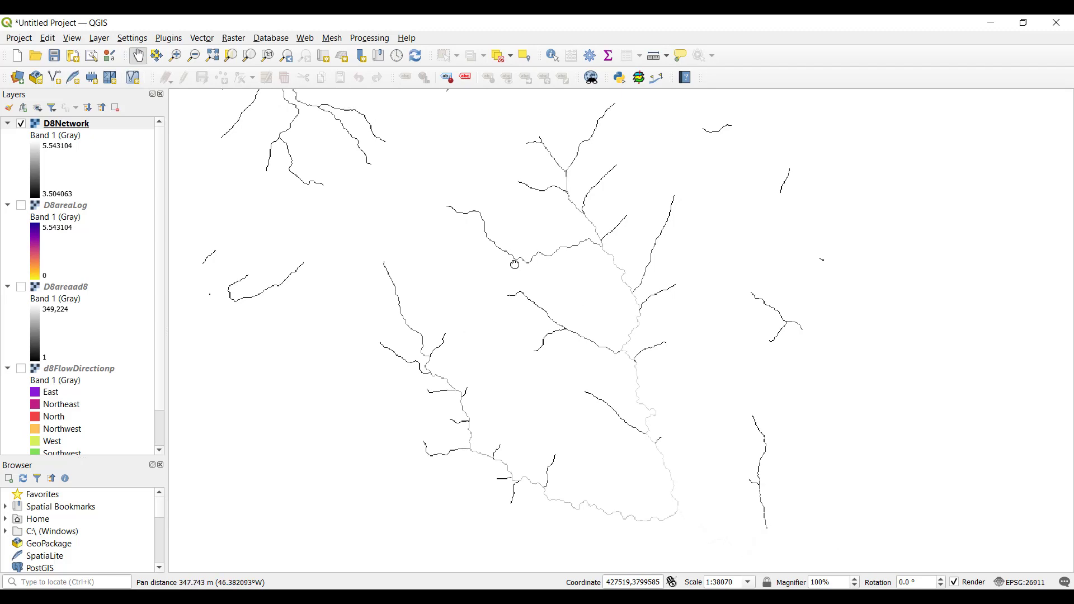
Step: Render D8Network as singleband pseudocolor with an inverted color ramp, then reframe the map
{"action": "right_click", "coordinate": [104, 128]}
{"action": "left_click", "coordinate": [242, 368]}
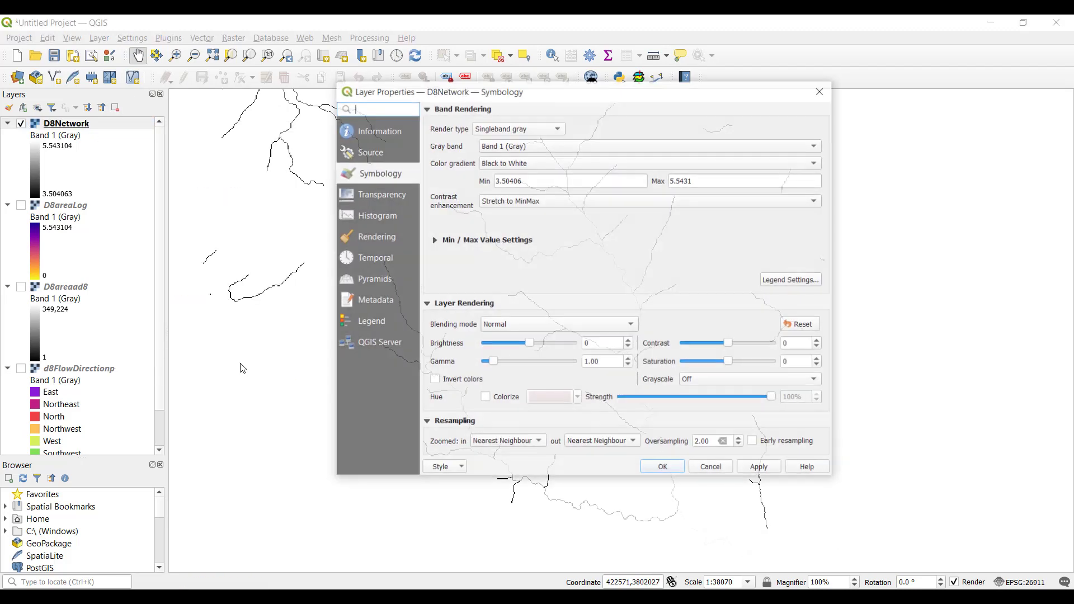
{"action": "left_click", "coordinate": [556, 128]}
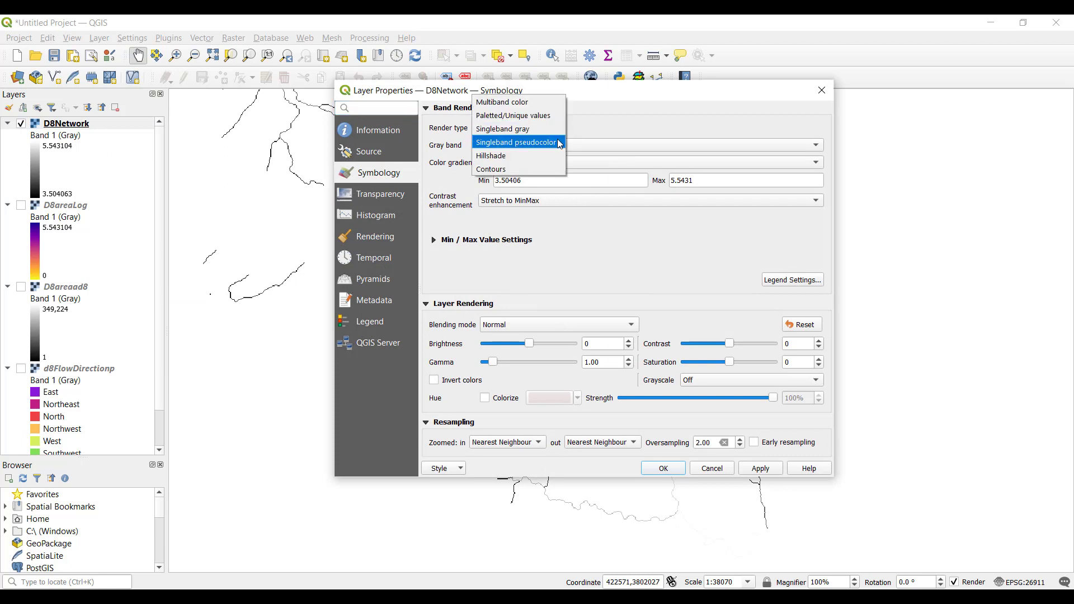
{"action": "left_click", "coordinate": [560, 143]}
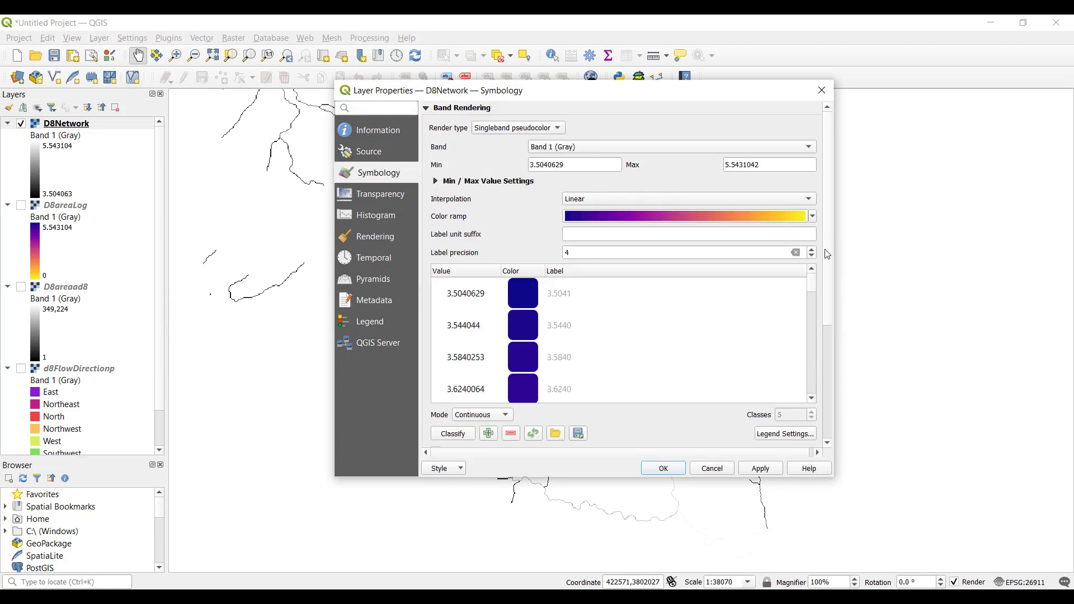
{"action": "left_click", "coordinate": [812, 216]}
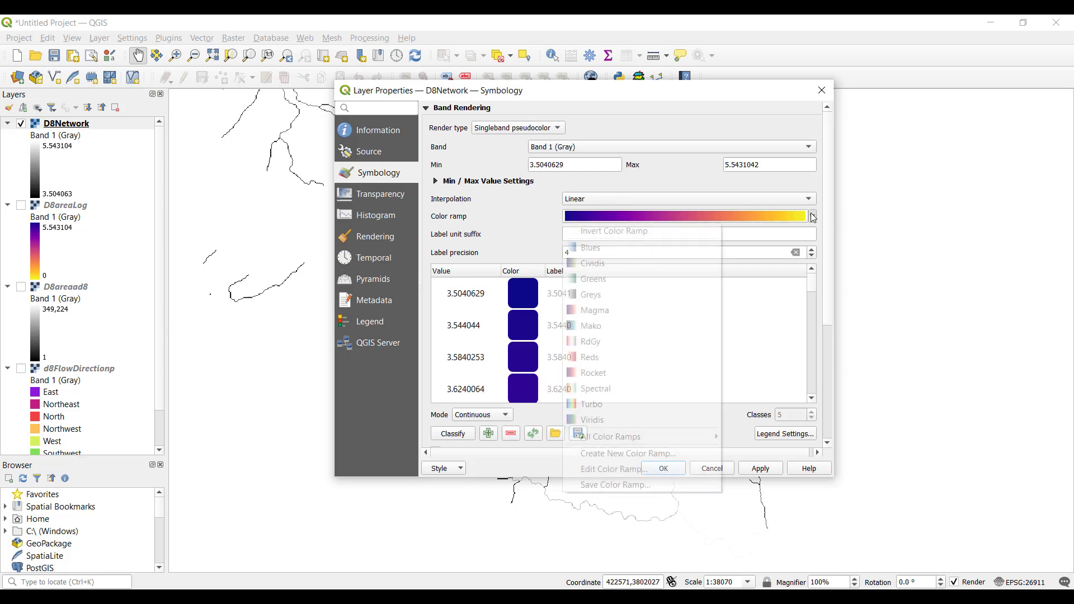
{"action": "left_click", "coordinate": [689, 235]}
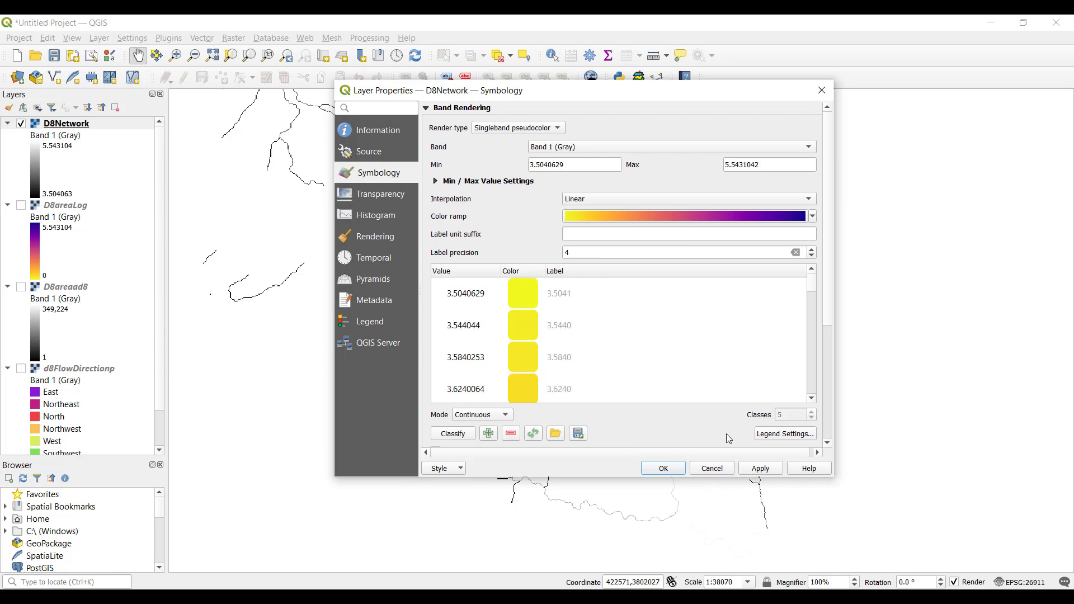
{"action": "left_click", "coordinate": [678, 469]}
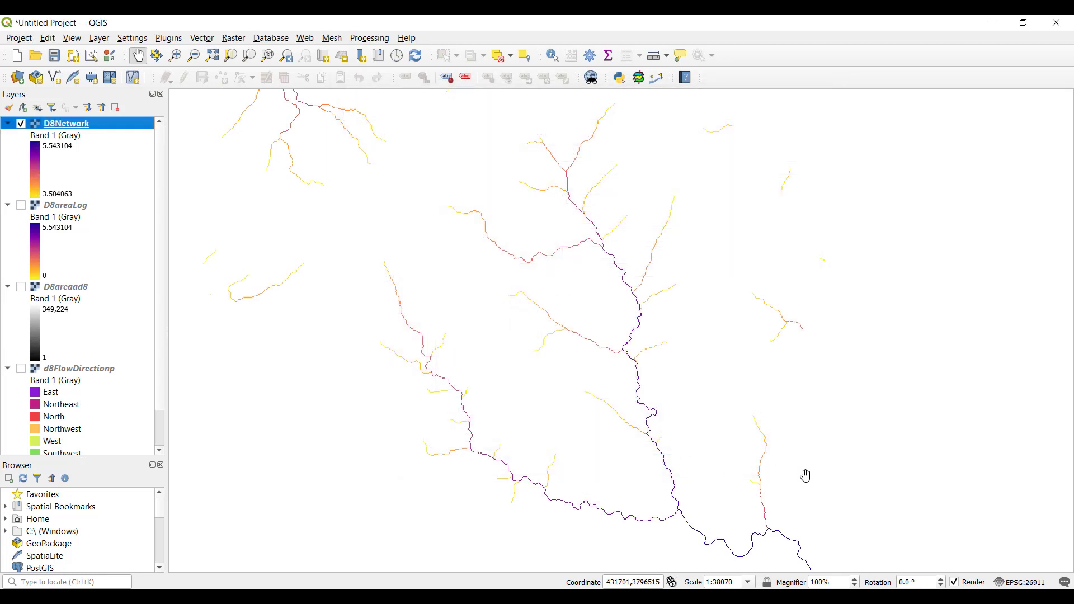
{"action": "left_click_drag", "start_coordinate": [806, 475], "coordinate": [770, 448]}
{"action": "scroll", "coordinate": [33, 442], "scroll_direction": "down", "scroll_amount": 1}
Step: Show the pitRemovefel hillshade briefly, then hide it to see the streams over OpenStreetMap, panning to the junction
{"action": "left_click", "coordinate": [21, 449]}
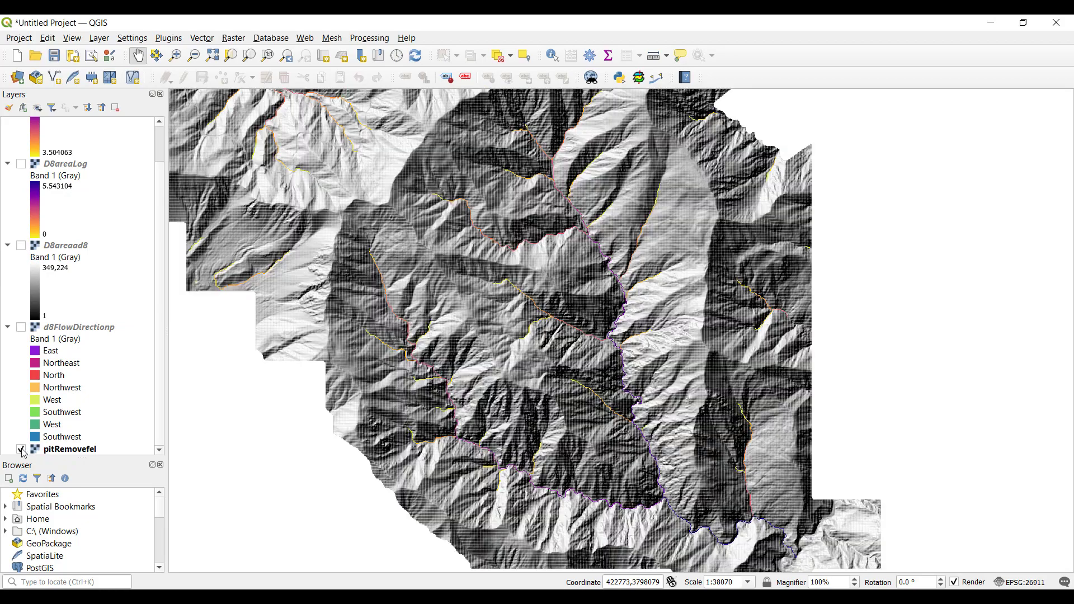
{"action": "scroll", "coordinate": [633, 454], "scroll_direction": "up", "scroll_amount": 1}
{"action": "left_click_drag", "start_coordinate": [712, 480], "coordinate": [566, 228]}
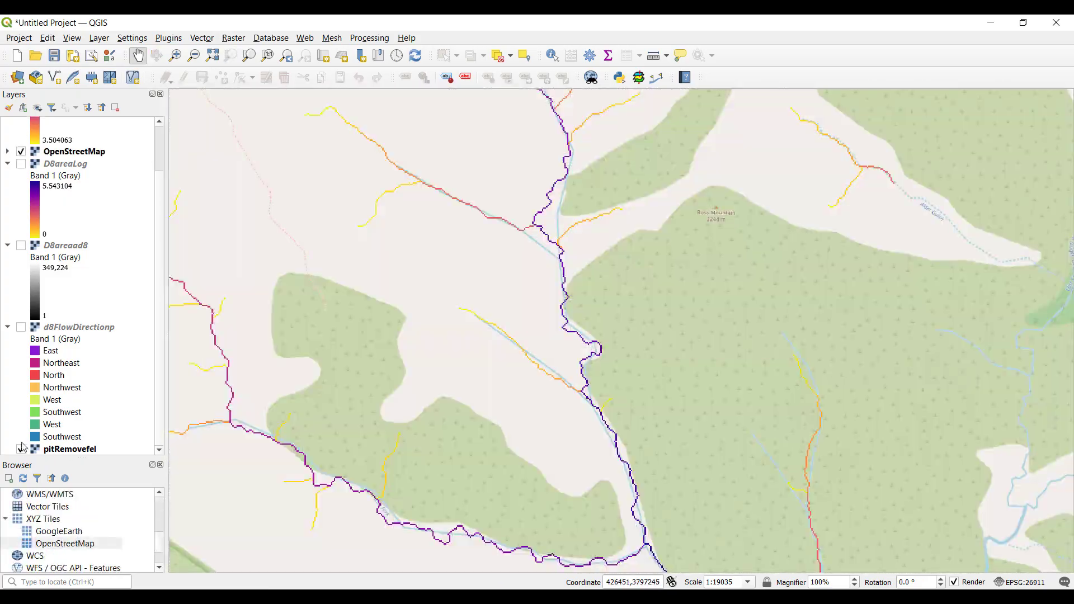
{"action": "left_click", "coordinate": [20, 449]}
{"action": "left_click_drag", "start_coordinate": [748, 484], "coordinate": [834, 424]}
{"action": "left_click_drag", "start_coordinate": [858, 292], "coordinate": [785, 425]}
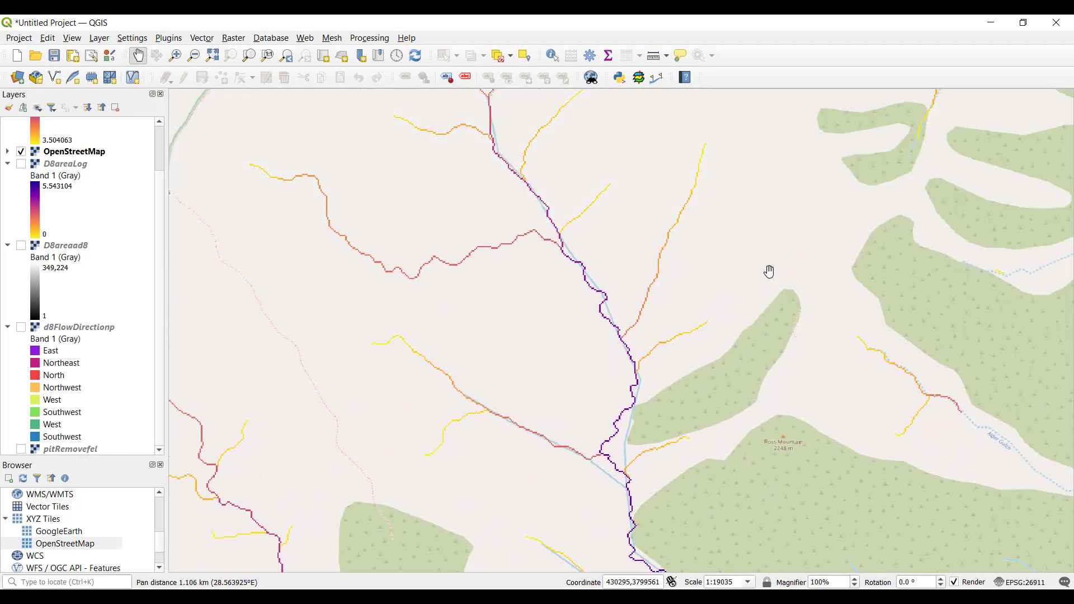
{"action": "left_click_drag", "start_coordinate": [767, 266], "coordinate": [788, 446]}
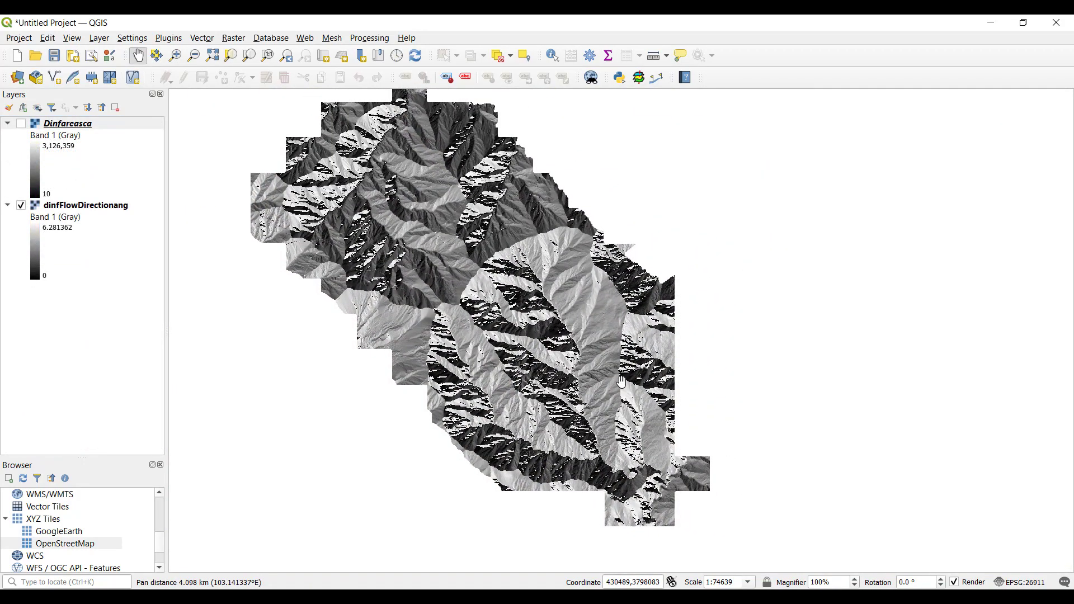
Step: Style dinfFlowDirectionang as singleband pseudocolor with the Spectral ramp, then switch on Dinfareasca
{"action": "scroll", "coordinate": [646, 403], "scroll_direction": "up", "scroll_amount": 1}
{"action": "left_click_drag", "start_coordinate": [646, 403], "coordinate": [695, 369]}
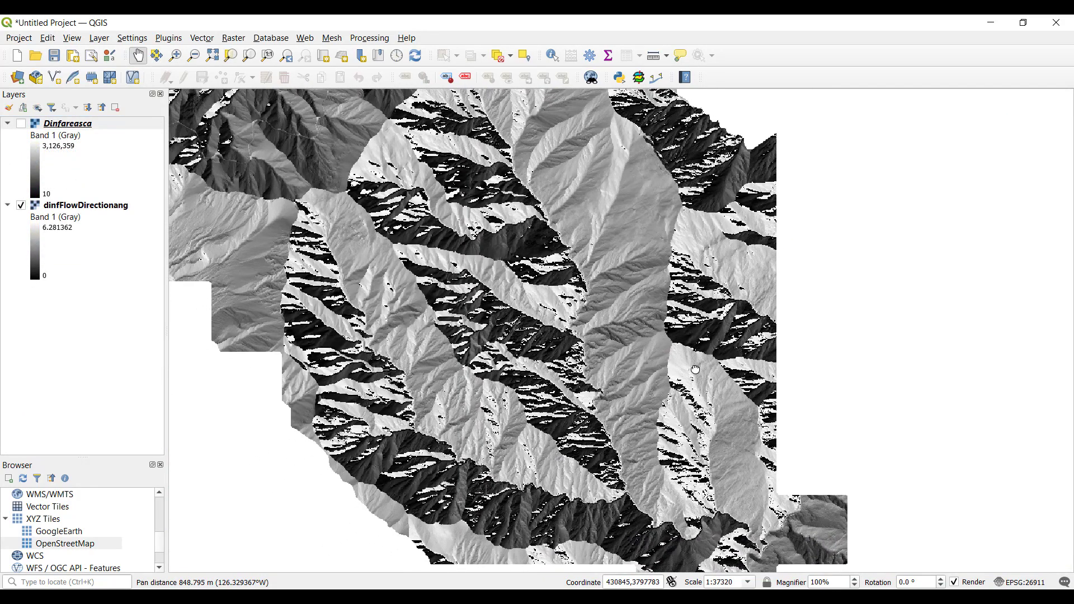
{"action": "left_click", "coordinate": [123, 206]}
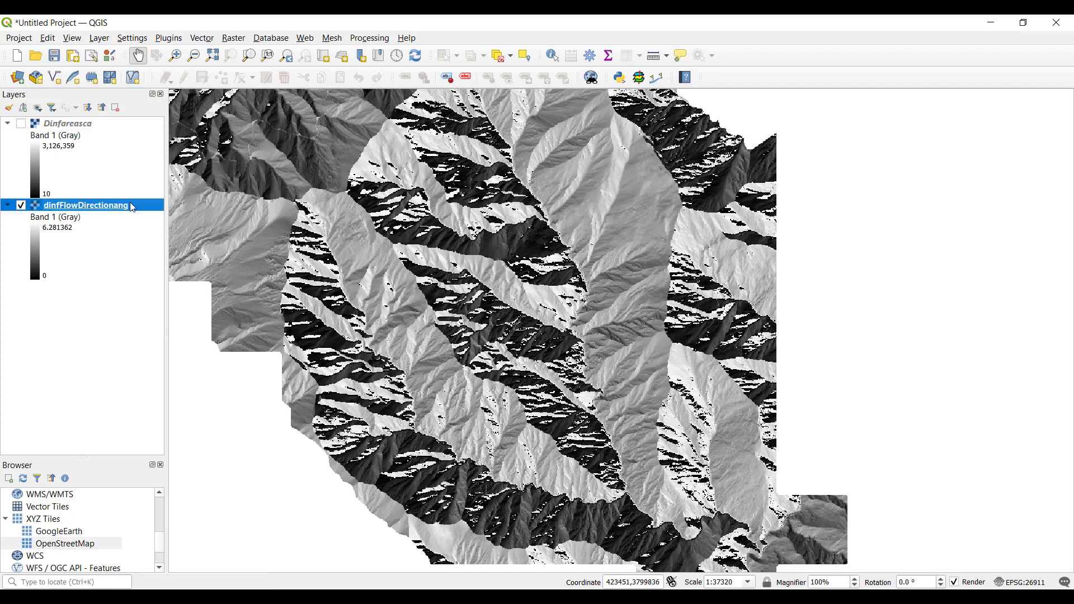
{"action": "right_click", "coordinate": [123, 206]}
{"action": "left_click", "coordinate": [252, 455]}
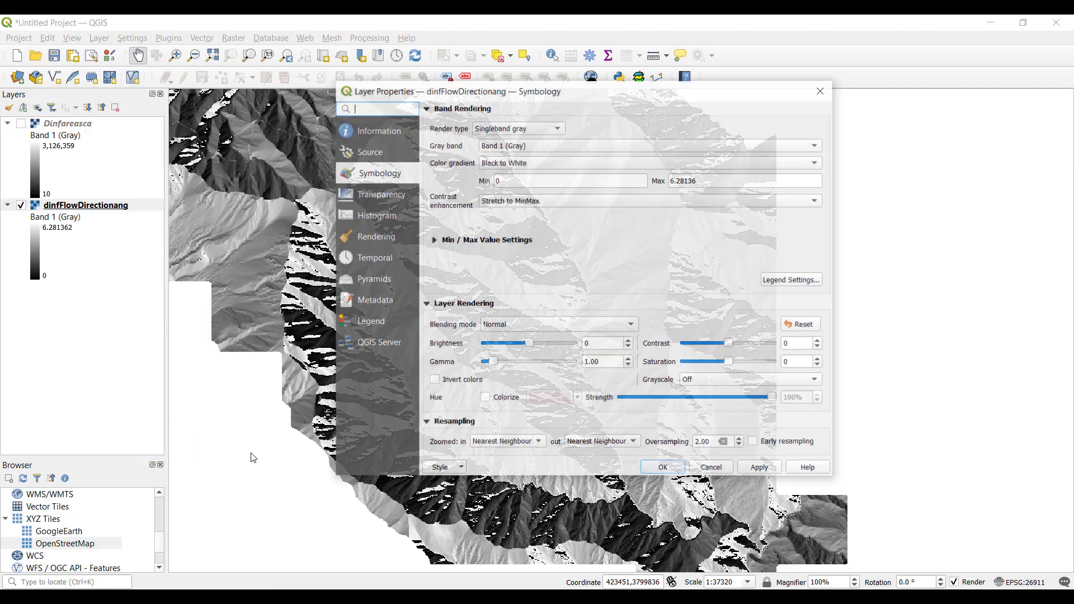
{"action": "left_click", "coordinate": [554, 130]}
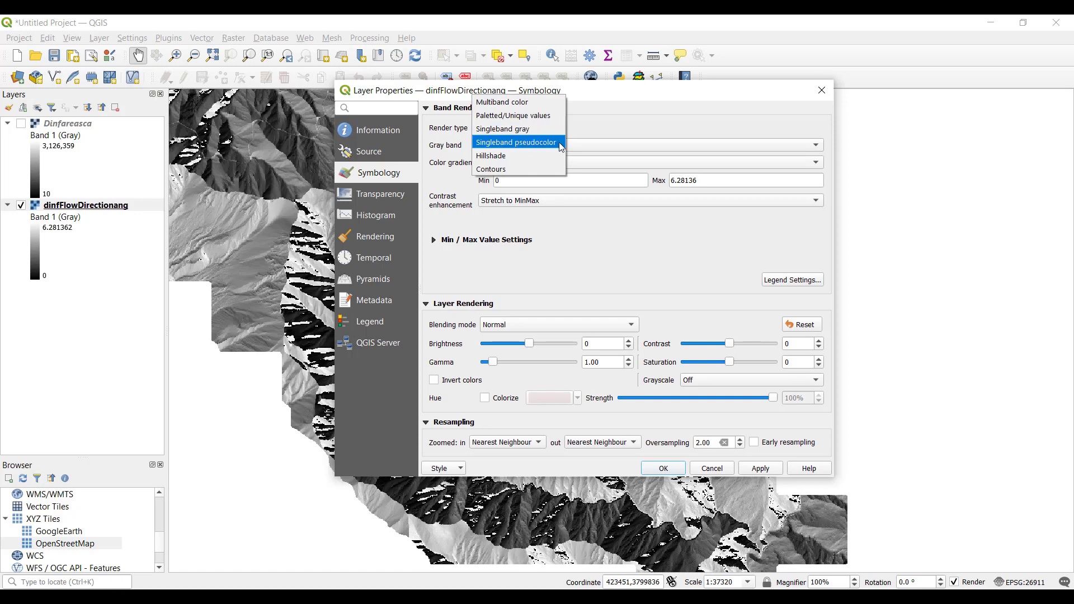
{"action": "left_click", "coordinate": [560, 144]}
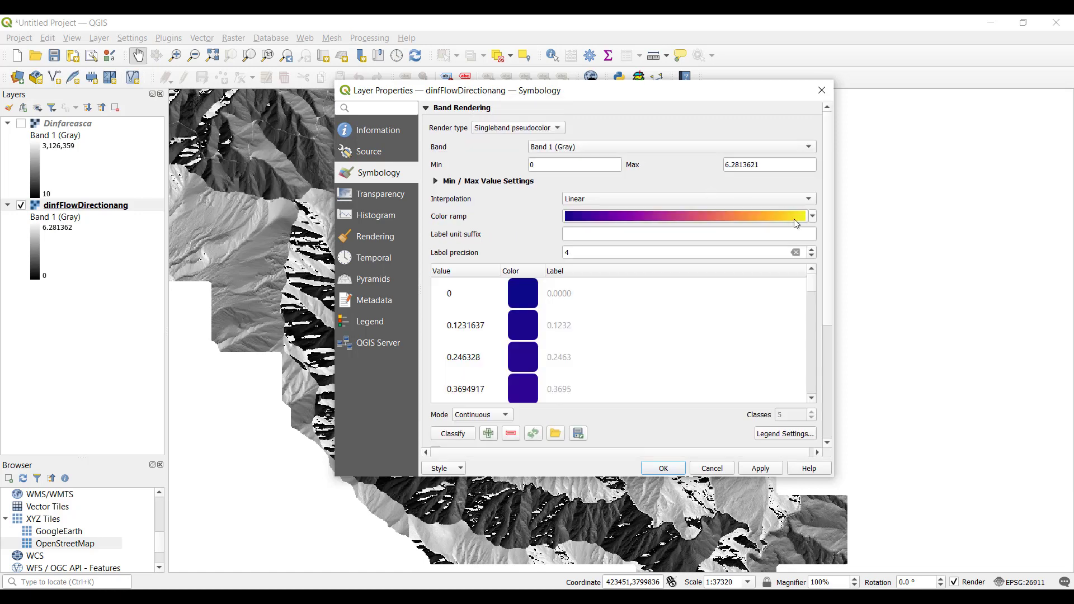
{"action": "left_click", "coordinate": [812, 217]}
{"action": "left_click", "coordinate": [661, 390]}
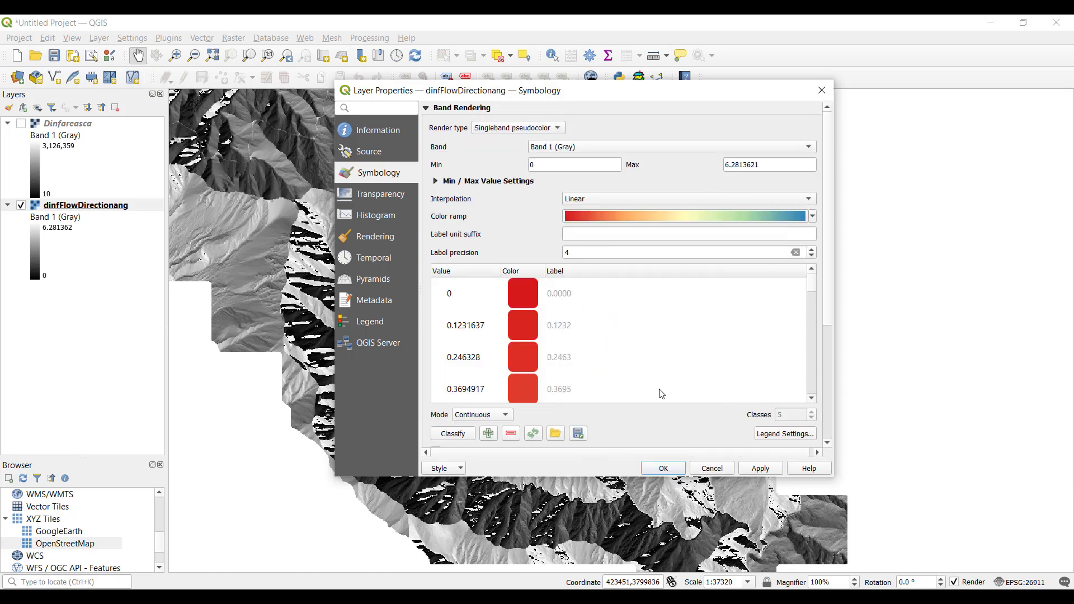
{"action": "left_click", "coordinate": [682, 469]}
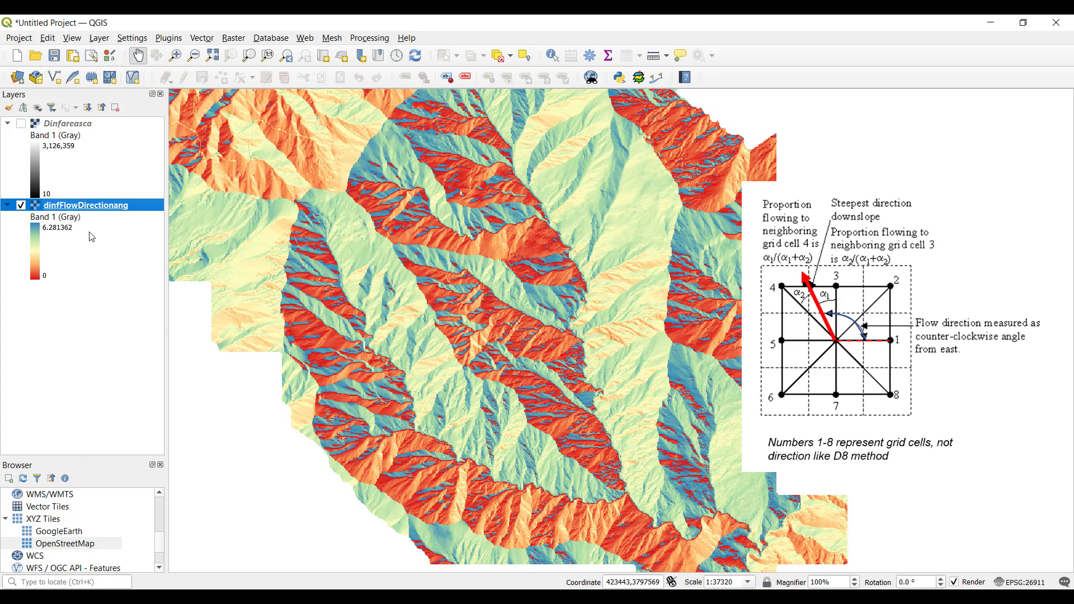
{"action": "left_click", "coordinate": [23, 123]}
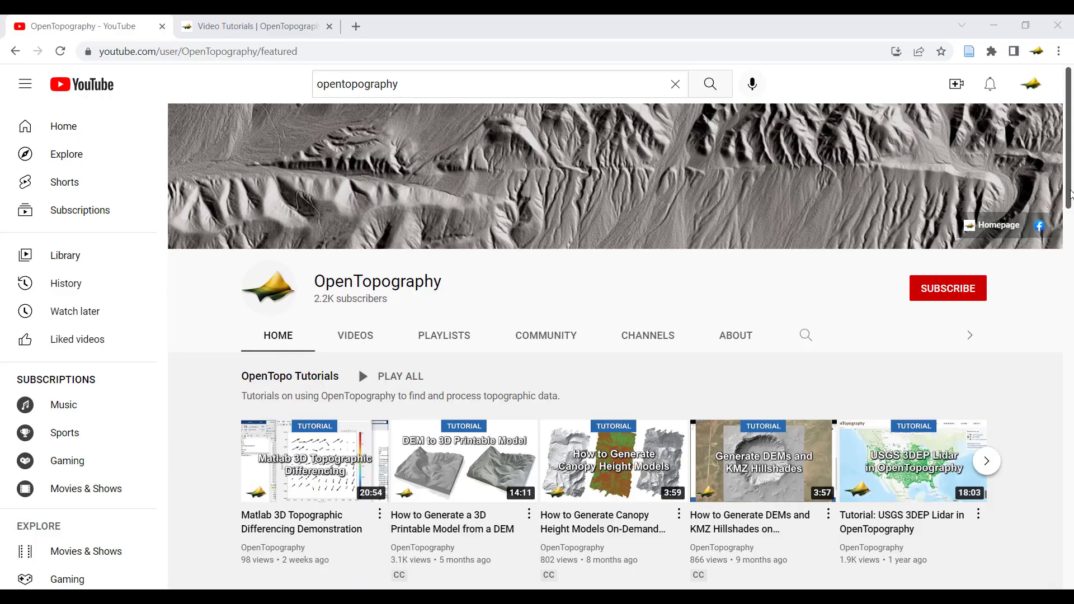
Step: Scroll the OpenTopography YouTube channel, then switch to the opentopography.org Video Tutorials tab
{"action": "scroll", "coordinate": [1068, 204], "scroll_direction": "down", "scroll_amount": 2}
{"action": "left_click_drag", "start_coordinate": [1069, 204], "coordinate": [1068, 245]}
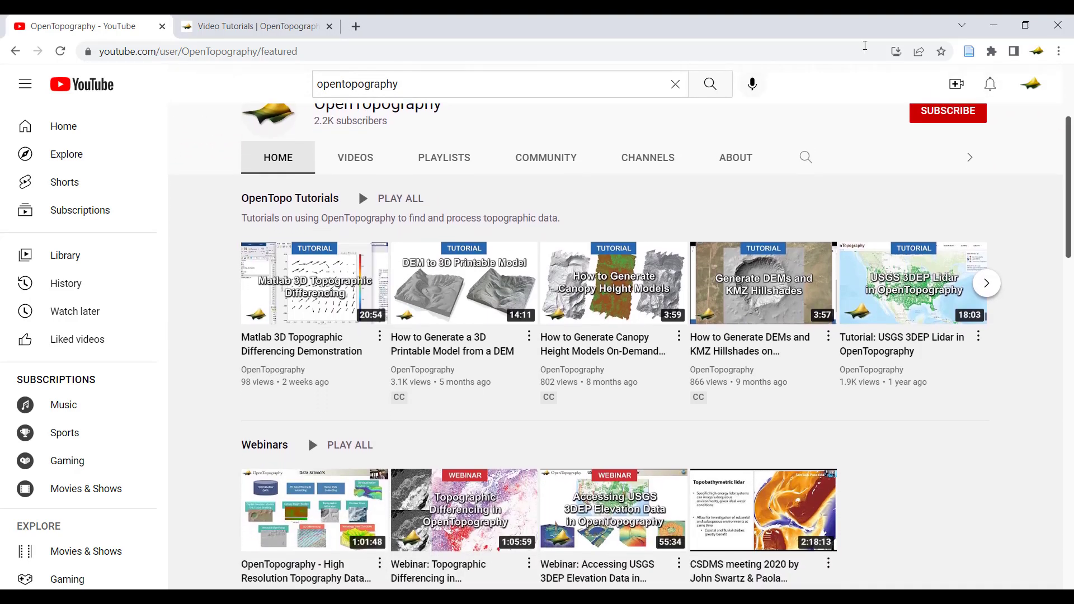
{"action": "key", "text": "ctrl+Tab"}
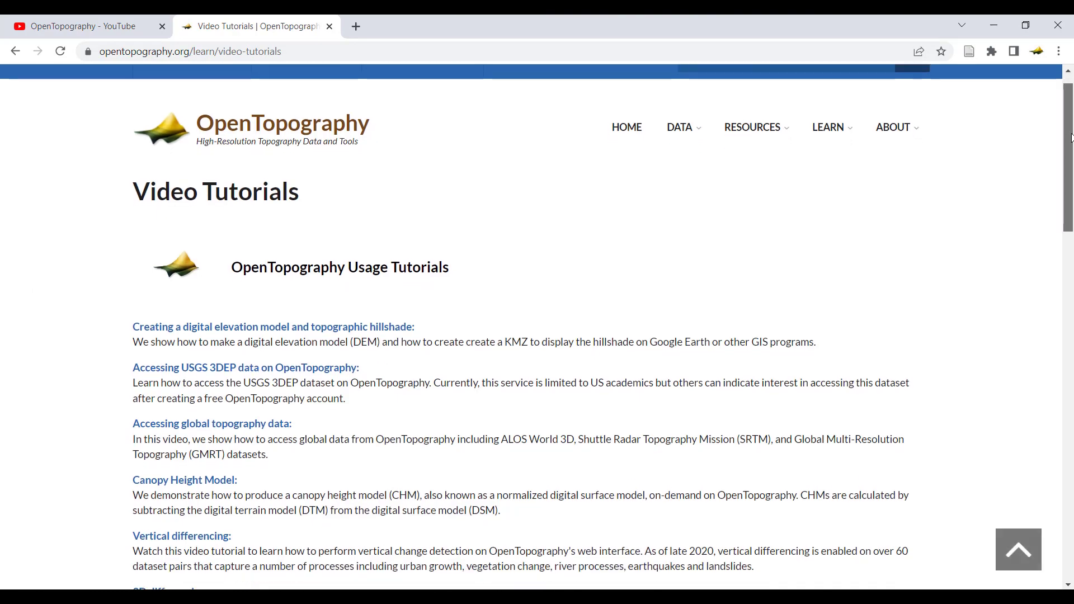